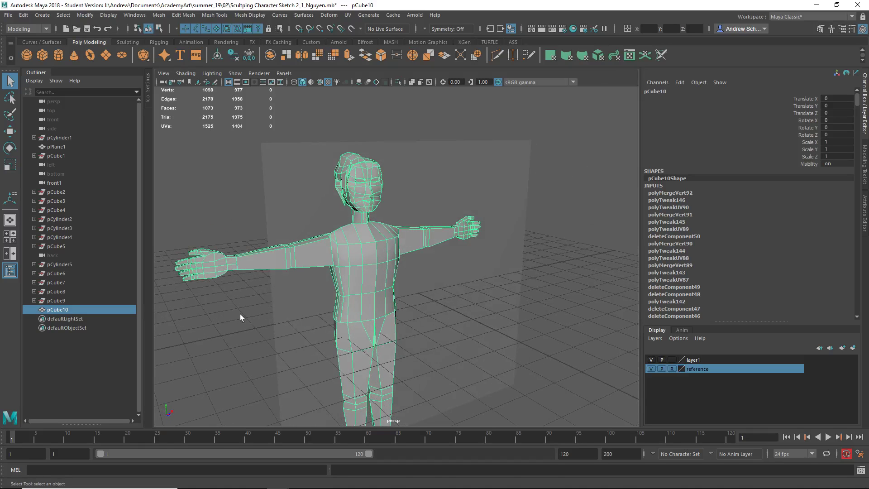
# - Preview the character mesh smoothed (3) from a three-quarter rear view, then return to low-poly (1)
pyautogui.press('3')
pyautogui.keyDown('alt'); pyautogui.moveTo(349, 279); pyautogui.dragTo(254, 249); pyautogui.keyUp('alt')
pyautogui.click(364, 297)
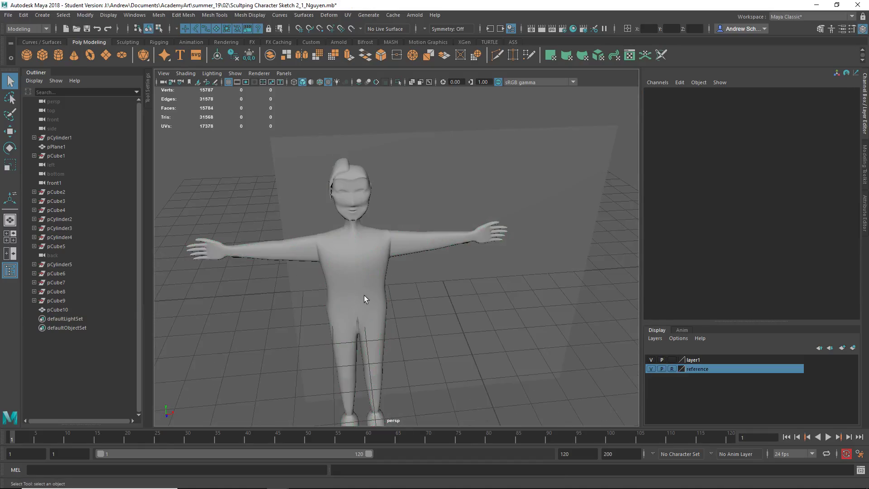
pyautogui.moveTo(365, 297)
pyautogui.keyDown('alt'); pyautogui.mouseDown()
pyautogui.moveTo(320, 297)
pyautogui.moveTo(472, 288)
pyautogui.moveTo(353, 291)
pyautogui.moveTo(335, 304)
pyautogui.moveTo(354, 274)
pyautogui.moveTo(375, 286)
pyautogui.mouseUp(); pyautogui.keyUp('alt')
pyautogui.click(346, 332)
pyautogui.press('1')
# - Orbit down around the hips and zoom in close on the gap between the thighs
pyautogui.scroll(10, 348, 351)
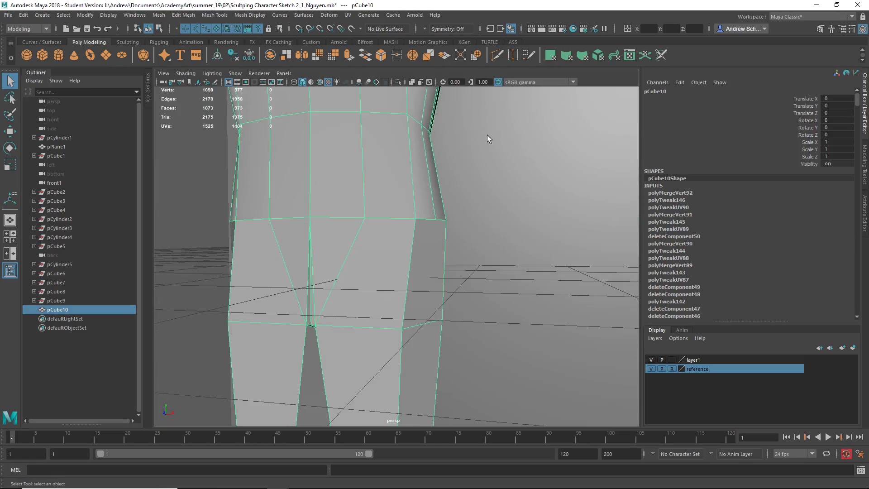
pyautogui.keyDown('alt'); pyautogui.moveTo(487, 135); pyautogui.dragTo(411, 296); pyautogui.keyUp('alt')
pyautogui.keyDown('alt'); pyautogui.moveTo(285, 312); pyautogui.dragTo(387, 302, button='right'); pyautogui.keyUp('alt')
pyautogui.keyDown('alt'); pyautogui.moveTo(387, 302); pyautogui.dragTo(352, 314); pyautogui.keyUp('alt')
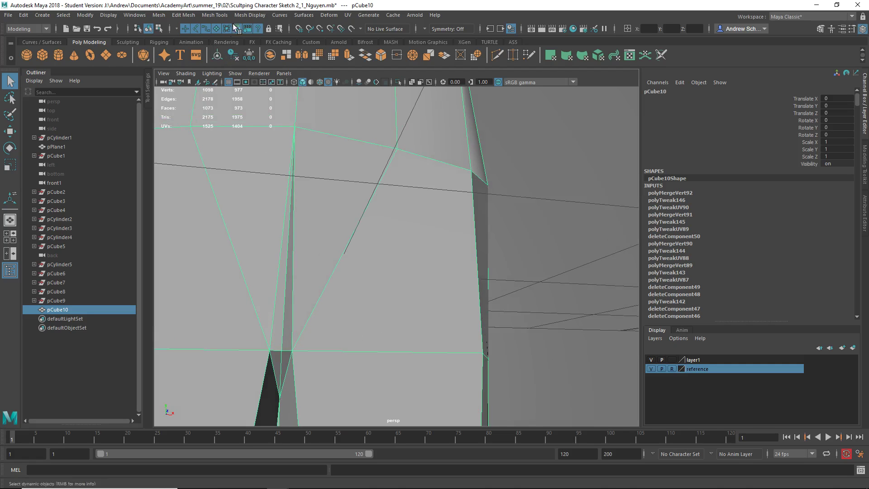
pyautogui.click(215, 16)
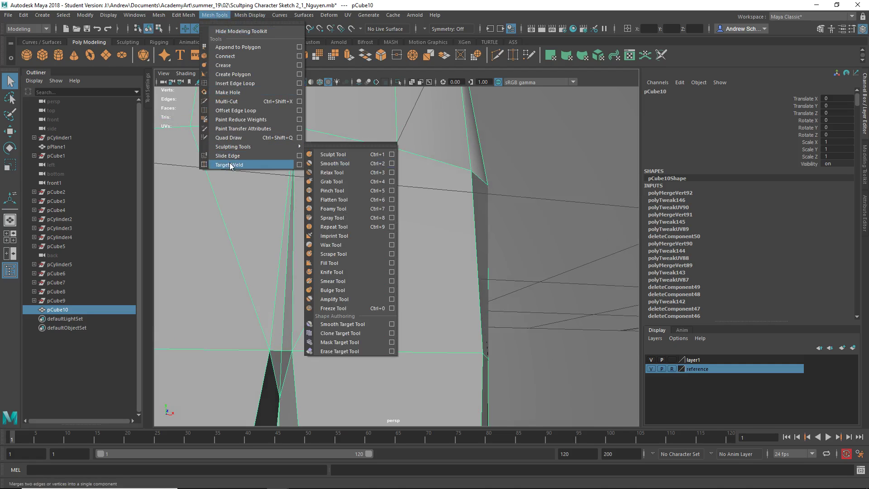
pyautogui.click(246, 164)
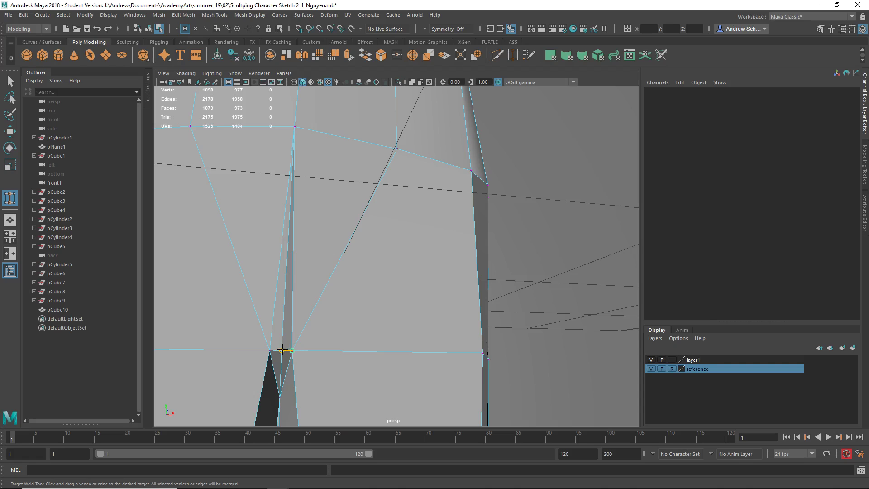
pyautogui.moveTo(282, 350); pyautogui.dragTo(282, 350)
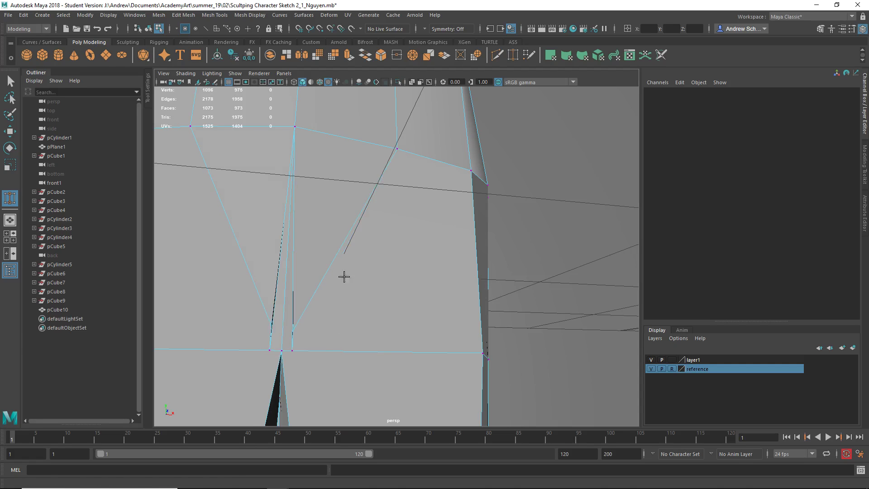
pyautogui.hotkey('ctrl', 'z')
pyautogui.hotkey('ctrl', 'z')
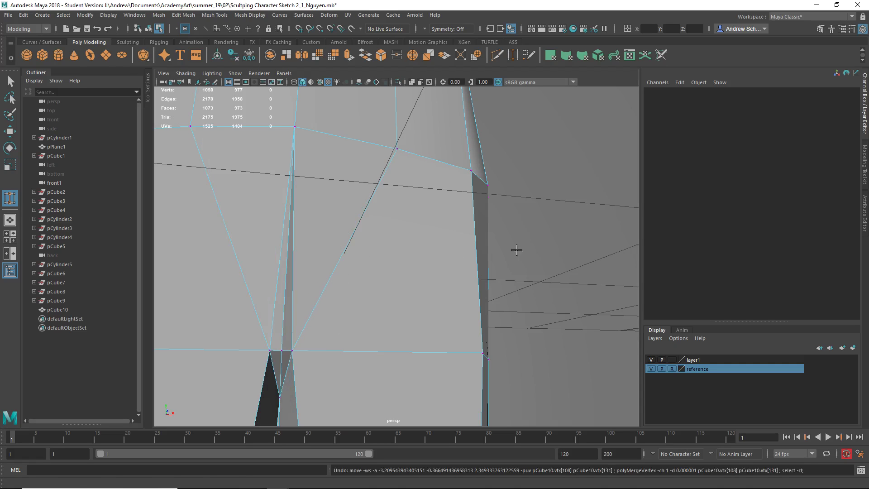
pyautogui.keyDown('alt'); pyautogui.moveTo(516, 250); pyautogui.dragTo(414, 261); pyautogui.keyUp('alt')
# - In face mode, delete the five thin sliver faces in the inner-thigh gap one by one
pyautogui.moveTo(355, 235); pyautogui.dragTo(355, 255, button='right')
pyautogui.click(246, 346)
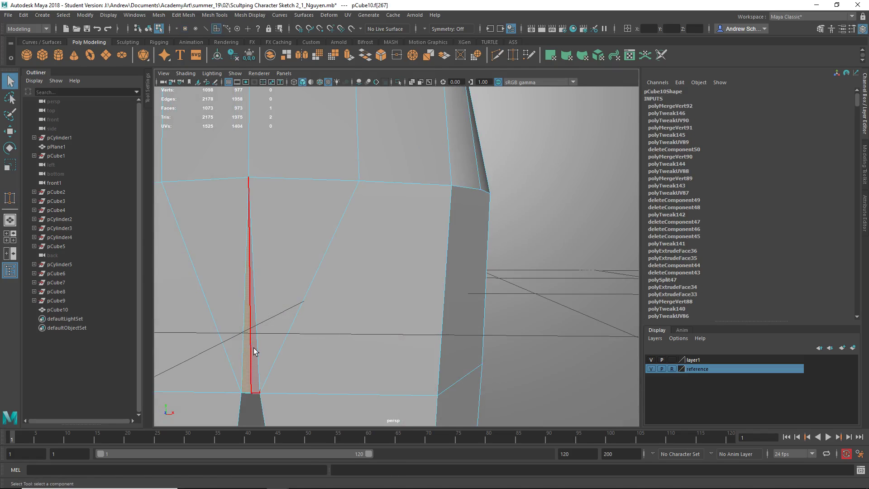
pyautogui.press('Delete')
pyautogui.click(286, 315)
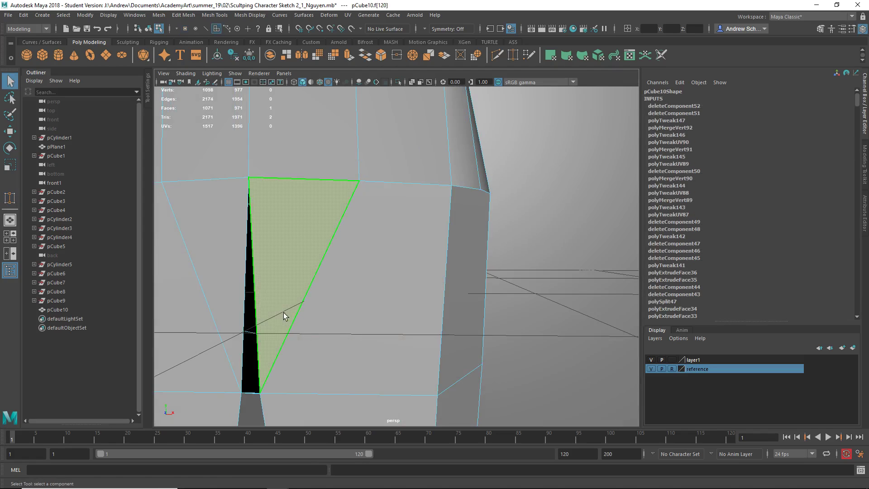
pyautogui.press('Delete')
pyautogui.click(232, 285)
pyautogui.press('Delete')
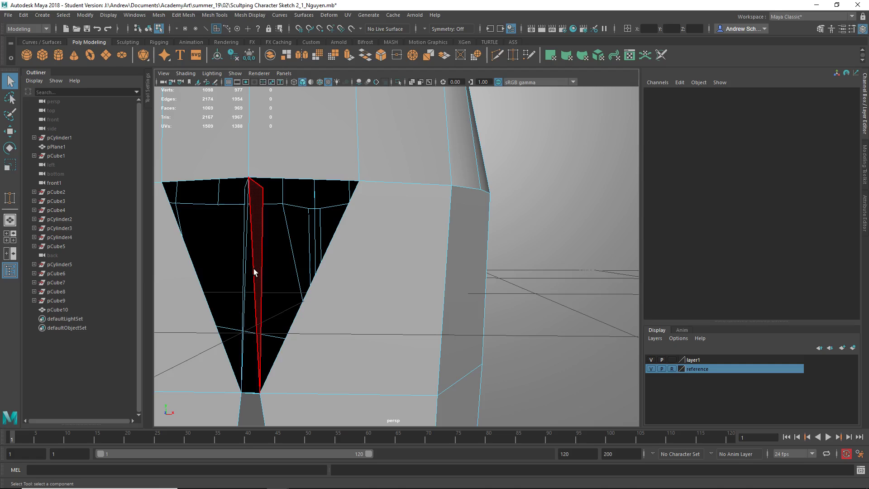
pyautogui.click(253, 272)
pyautogui.press('Delete')
pyautogui.click(255, 268)
pyautogui.press('Delete')
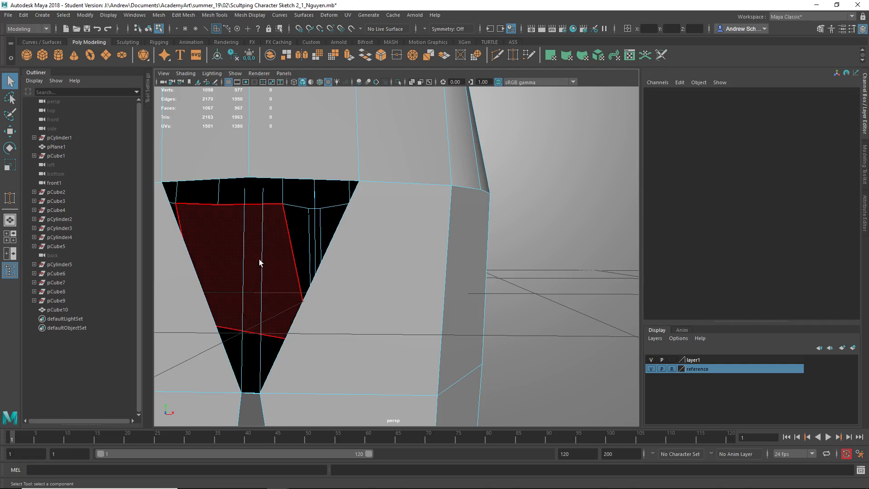
# - Delete the stray edge inside the hole with Delete Edge
pyautogui.keyDown('alt'); pyautogui.moveTo(237, 290); pyautogui.dragTo(330, 285); pyautogui.keyUp('alt')
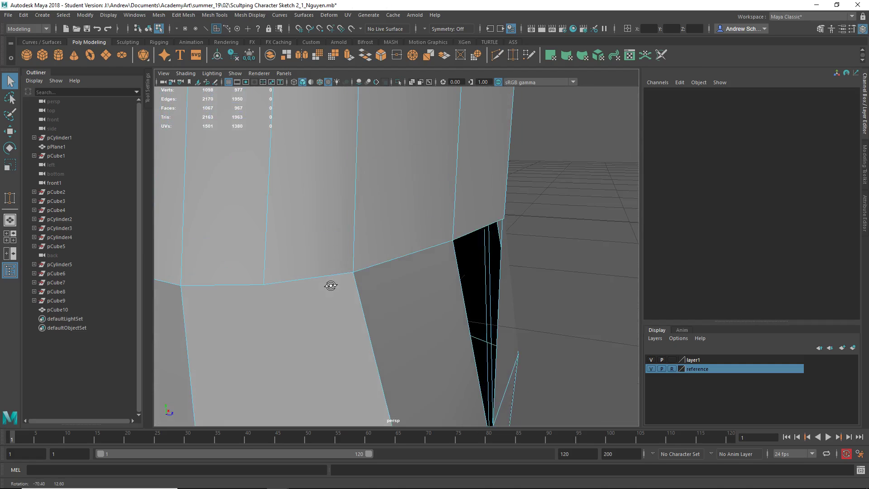
pyautogui.moveTo(488, 257); pyautogui.dragTo(483, 240, button='right')
pyautogui.click(481, 252)
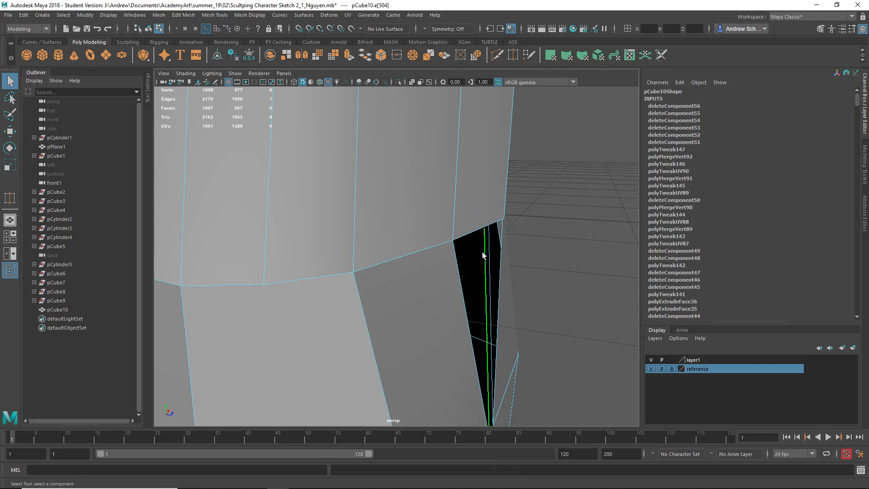
pyautogui.keyDown('shift'); pyautogui.rightClick(549, 253); pyautogui.keyUp('shift')
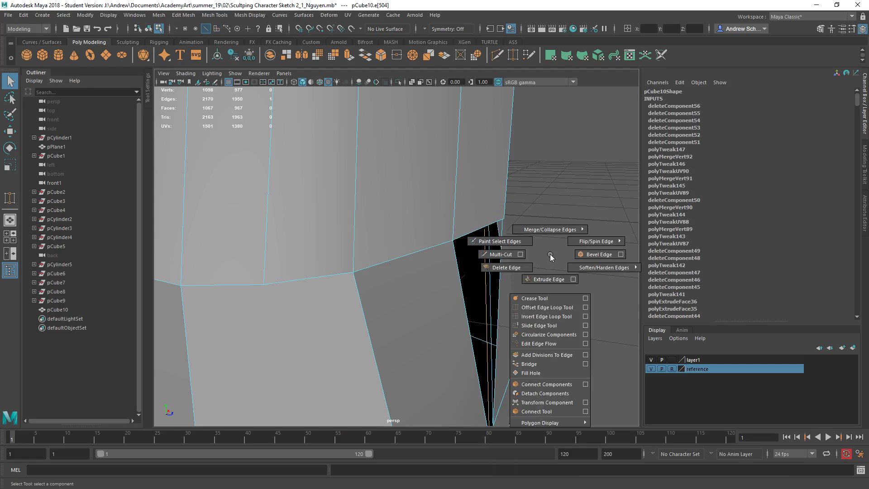
pyautogui.keyDown('shift'); pyautogui.moveTo(550, 254); pyautogui.dragTo(531, 271, button='right'); pyautogui.keyUp('shift')
# - Undo the edge deletion and several face deletions, then orbit back to face the legs
pyautogui.hotkey('ctrl', 'z')
pyautogui.hotkey('ctrl', 'z')
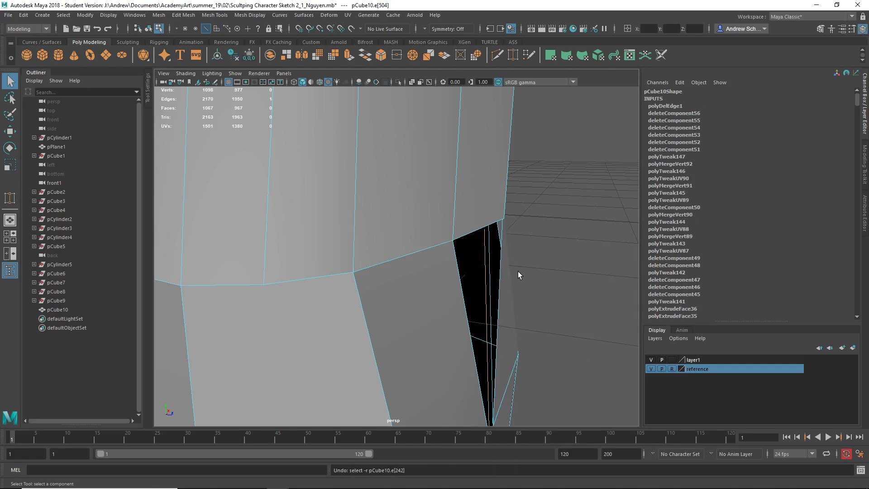
pyautogui.hotkey('ctrl', 'z')
pyautogui.hotkey('ctrl', 'z')
pyautogui.hotkey('ctrl', 'z')
pyautogui.hotkey('ctrl', 'z')
pyautogui.hotkey('ctrl', 'z')
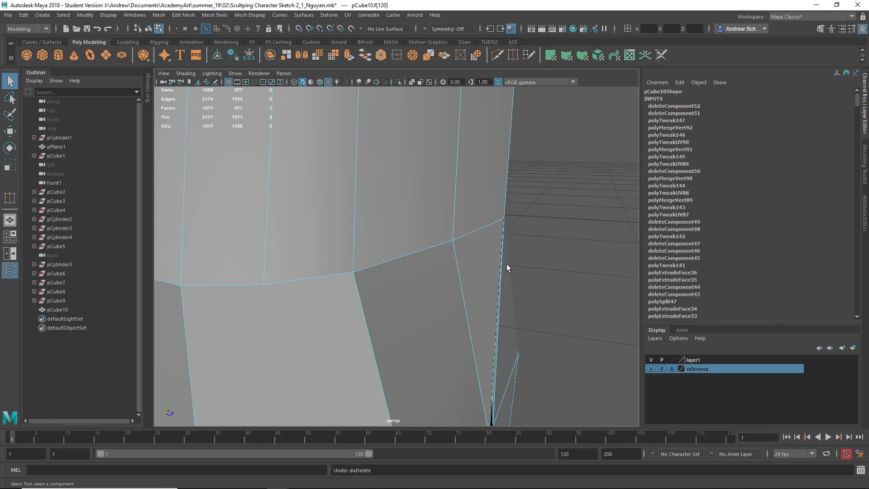
pyautogui.keyDown('alt'); pyautogui.moveTo(506, 264); pyautogui.dragTo(455, 277, button='right'); pyautogui.keyUp('alt')
pyautogui.hotkey('ctrl', 'z')
pyautogui.keyDown('alt'); pyautogui.moveTo(495, 272); pyautogui.dragTo(411, 261); pyautogui.keyUp('alt')
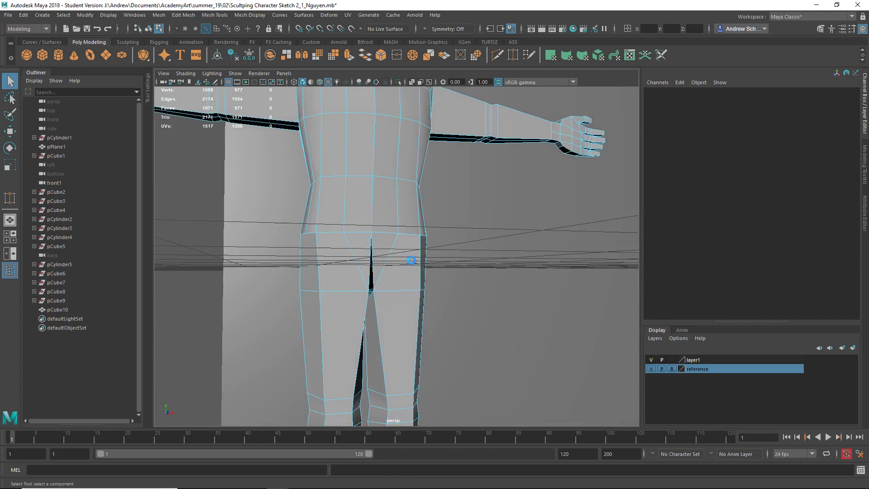
# - Undo to restore the faces, return to object mode on pCube10, and run Mesh > Cleanup
pyautogui.hotkey('ctrl', 'z')
pyautogui.hotkey('ctrl', 'z')
pyautogui.hotkey('ctrl', 'z')
pyautogui.keyDown('alt'); pyautogui.moveTo(482, 286); pyautogui.dragTo(419, 283); pyautogui.keyUp('alt')
pyautogui.moveTo(393, 230); pyautogui.dragTo(394, 256, button='right')
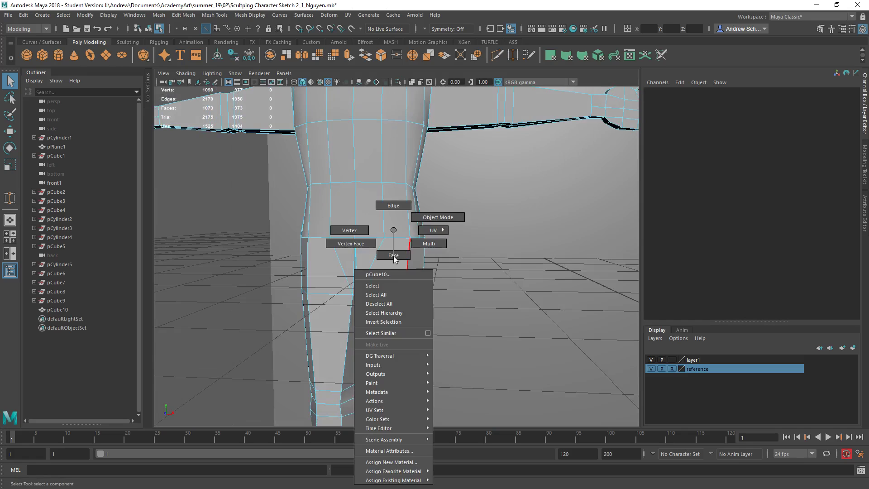
pyautogui.moveTo(412, 218); pyautogui.dragTo(413, 218, button='right')
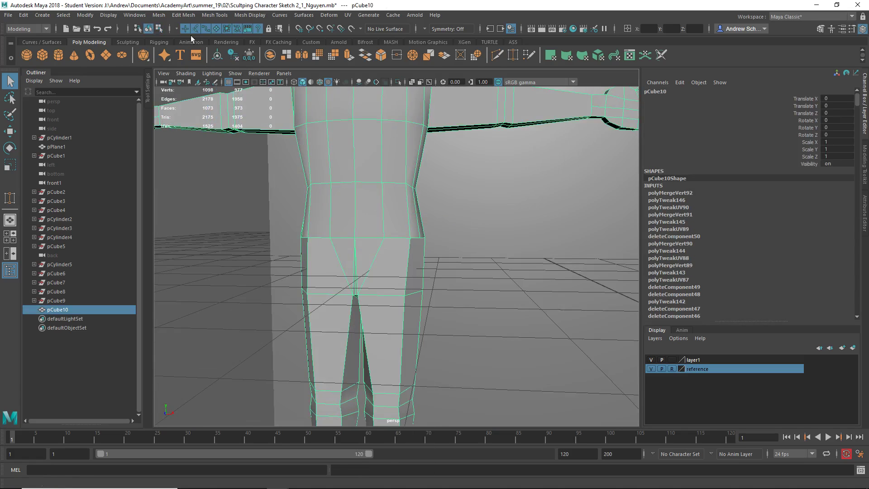
pyautogui.click(161, 16)
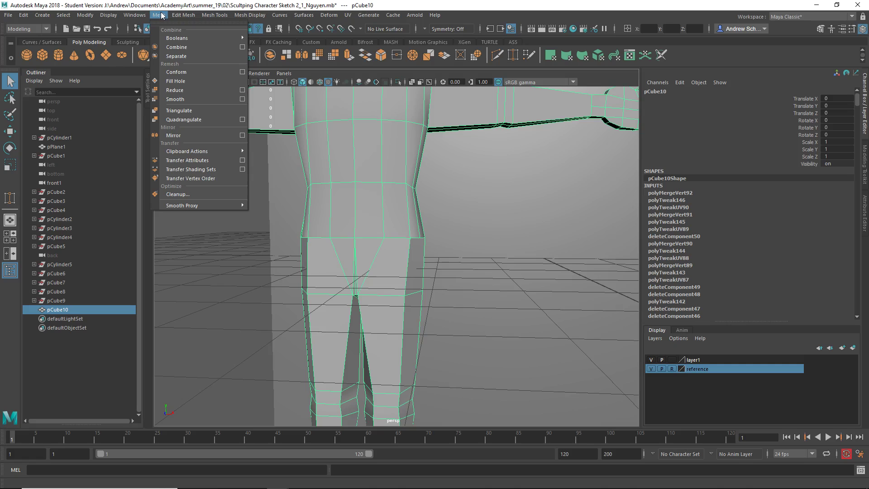
pyautogui.click(177, 194)
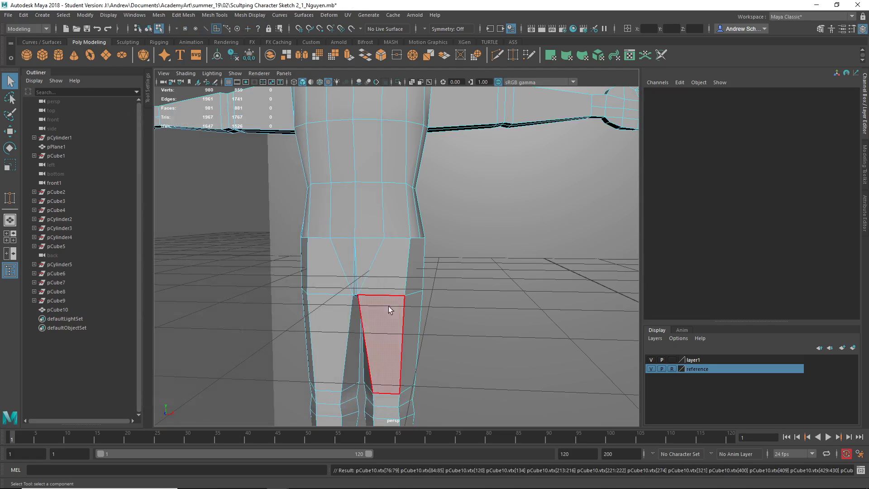
# - Check the cleaned mesh in smooth preview, then return to the low-poly view of the hips
pyautogui.press('3')
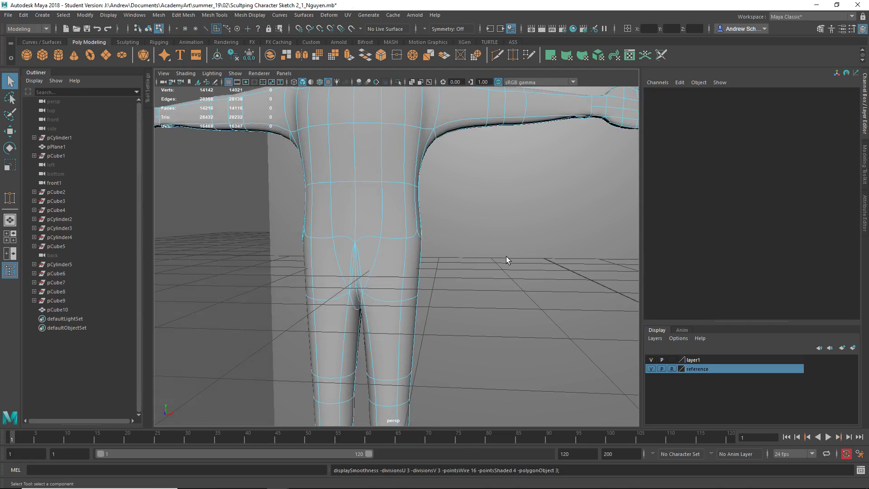
pyautogui.keyDown('alt'); pyautogui.moveTo(507, 257); pyautogui.dragTo(528, 272); pyautogui.keyUp('alt')
pyautogui.press('1')
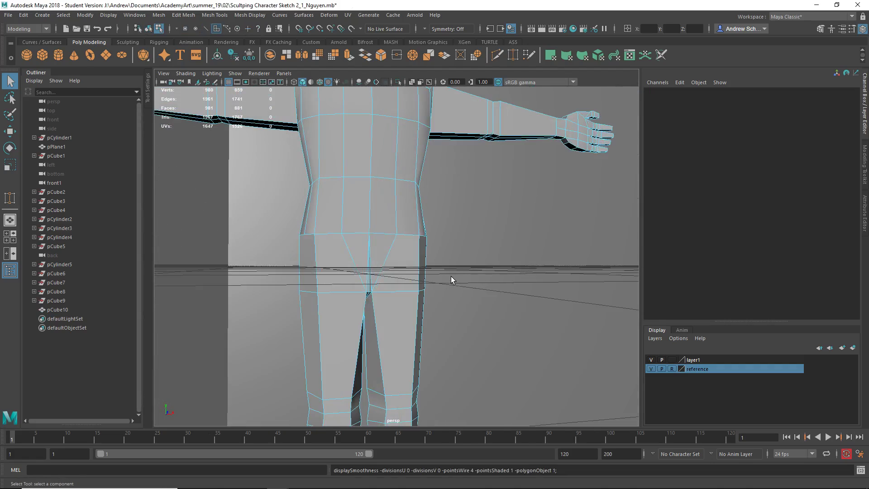
pyautogui.keyDown('alt'); pyautogui.moveTo(451, 276); pyautogui.dragTo(573, 278, button='right'); pyautogui.keyUp('alt')
# - Delete the thin sliver faces on both sides of the inner-thigh gap
pyautogui.keyDown('alt'); pyautogui.moveTo(464, 282); pyautogui.dragTo(458, 264); pyautogui.keyUp('alt')
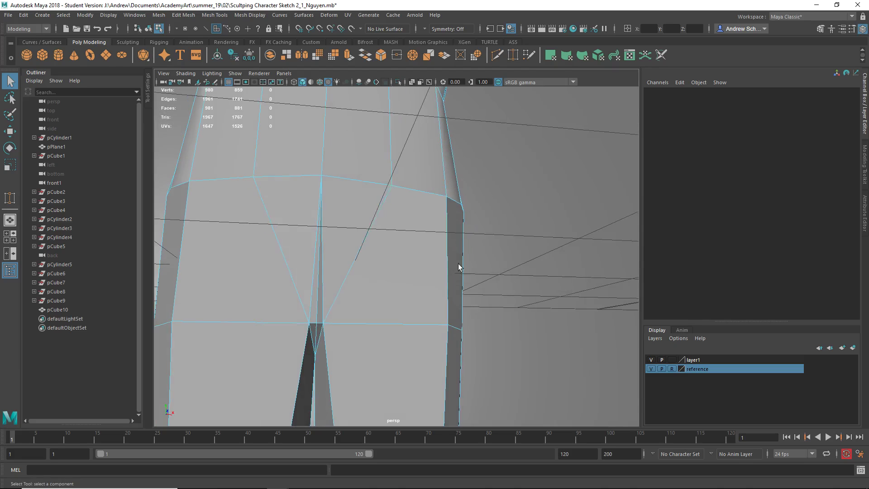
pyautogui.keyDown('alt'); pyautogui.moveTo(274, 309); pyautogui.dragTo(305, 265, button='right'); pyautogui.keyUp('alt')
pyautogui.click(292, 311)
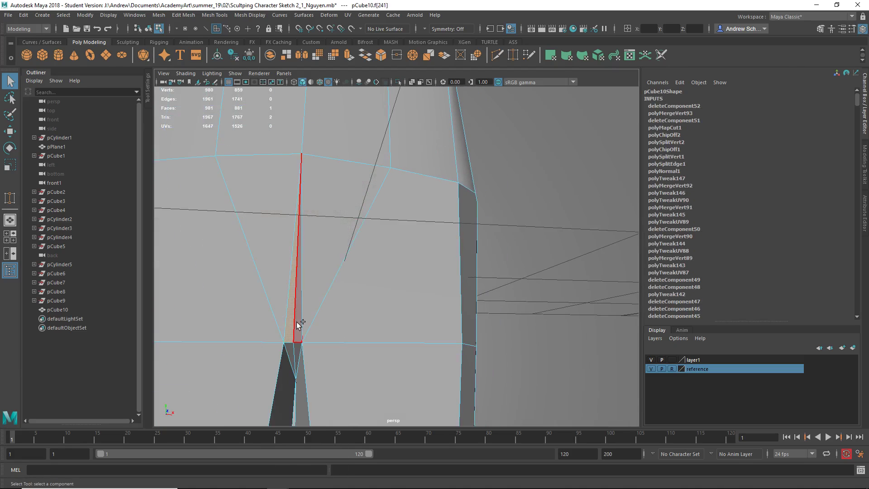
pyautogui.press('Delete')
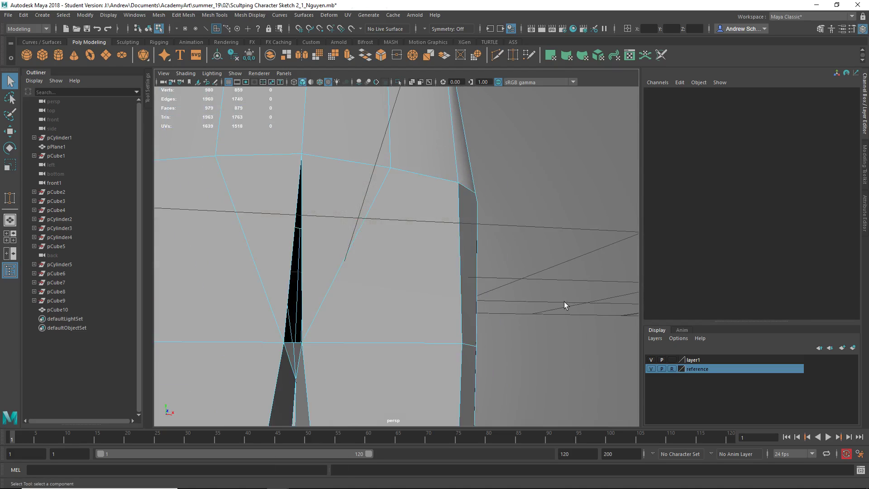
pyautogui.keyDown('alt'); pyautogui.moveTo(550, 273); pyautogui.dragTo(551, 255); pyautogui.keyUp('alt')
pyautogui.press('super')
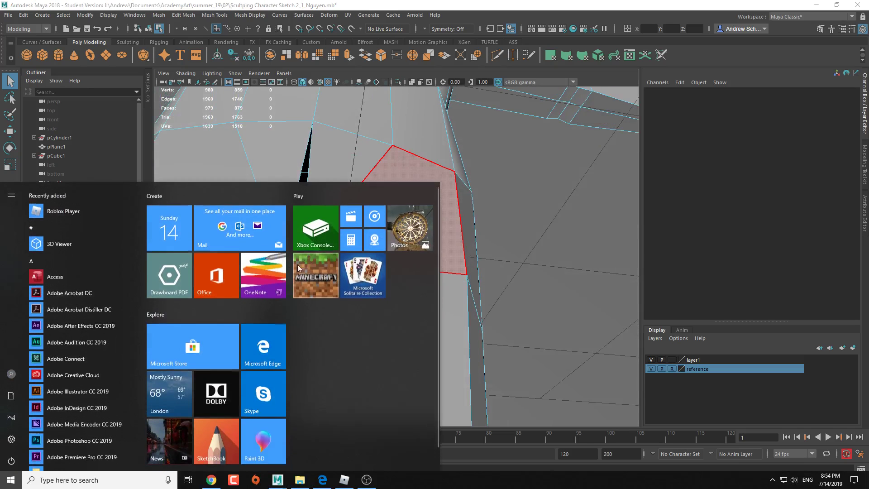
pyautogui.press('super')
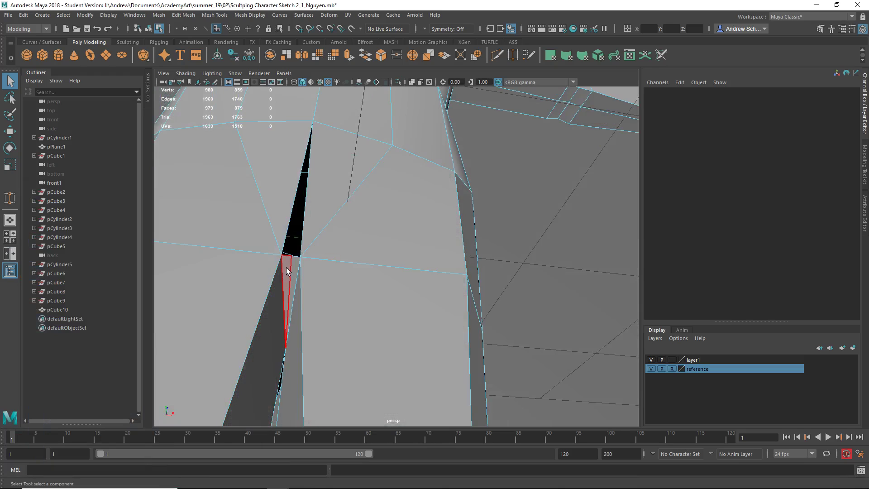
pyautogui.click(287, 270)
pyautogui.keyDown('shift'); pyautogui.click(474, 285); pyautogui.keyUp('shift')
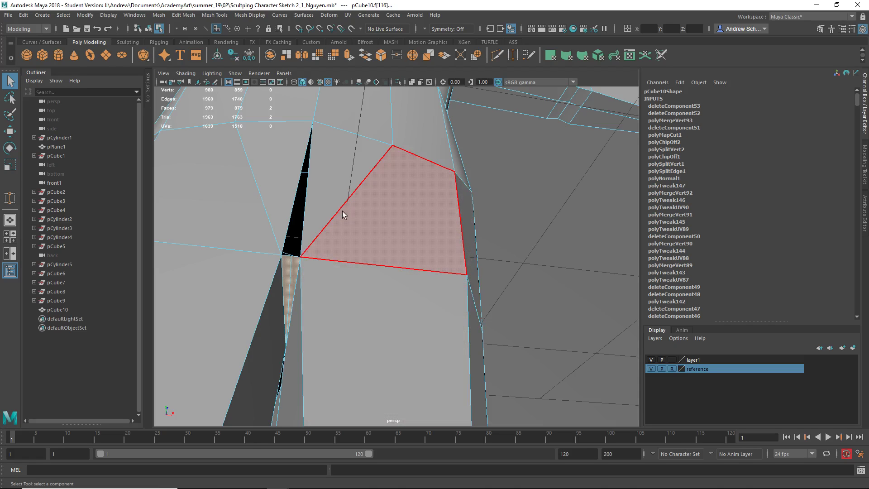
pyautogui.press('Delete')
pyautogui.keyDown('alt'); pyautogui.moveTo(495, 265); pyautogui.dragTo(522, 271); pyautogui.keyUp('alt')
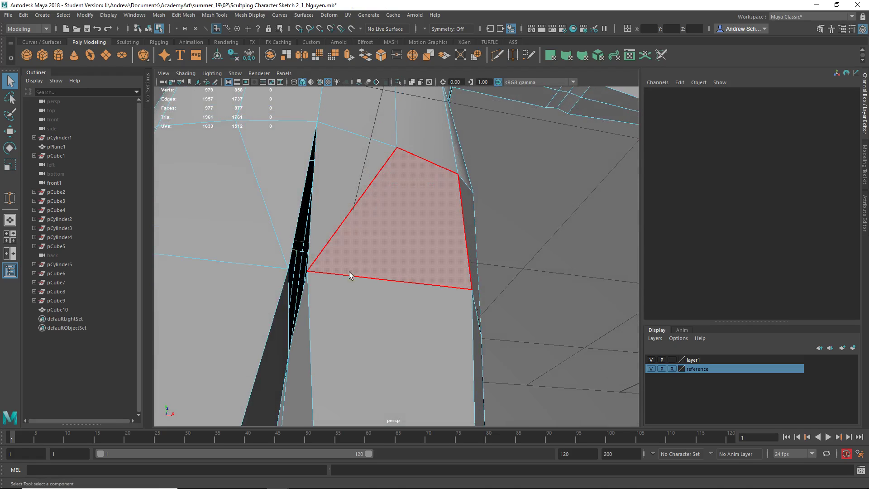
# - In vertex mode, select the vertex at the tip of the split
pyautogui.moveTo(336, 229); pyautogui.dragTo(292, 235, button='right')
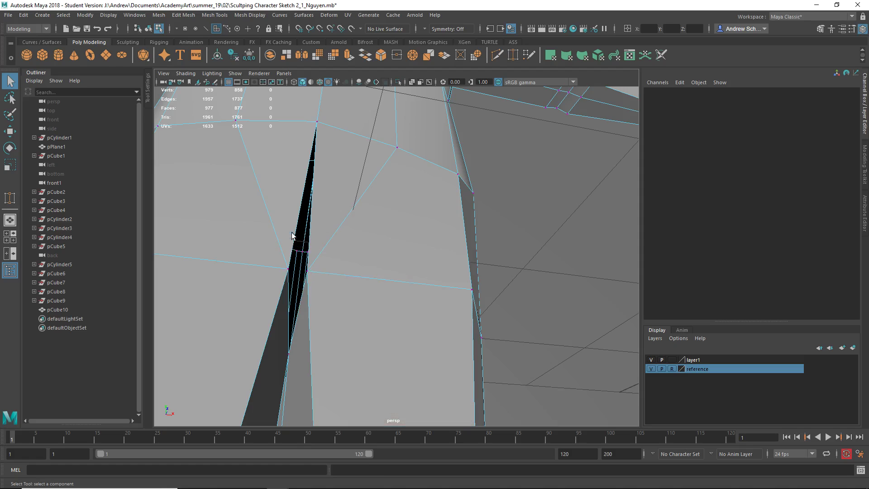
pyautogui.click(289, 270)
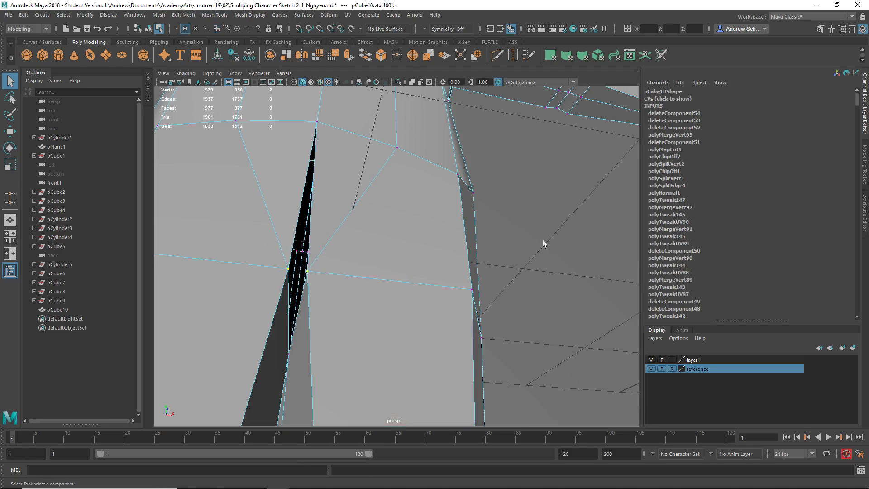
pyautogui.keyDown('alt'); pyautogui.moveTo(542, 240); pyautogui.dragTo(524, 230); pyautogui.keyUp('alt')
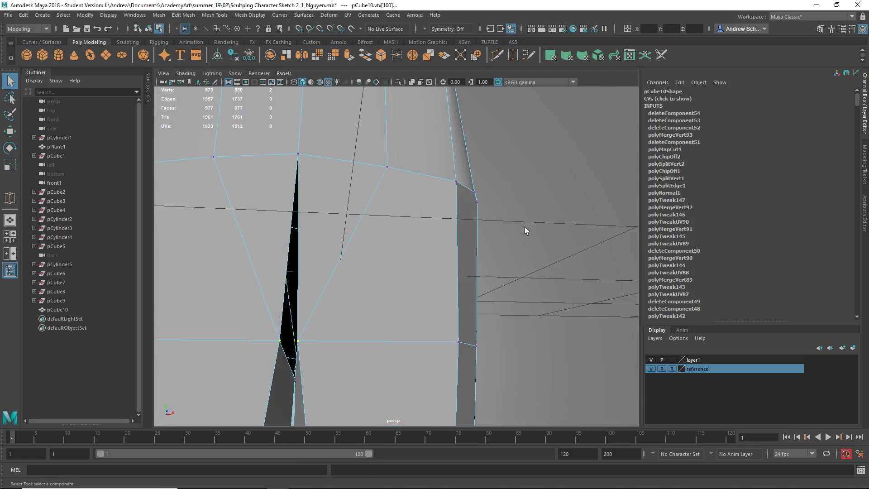
# - Merge the selected split vertices with Edit Mesh > Merge to Center
pyautogui.click(176, 15)
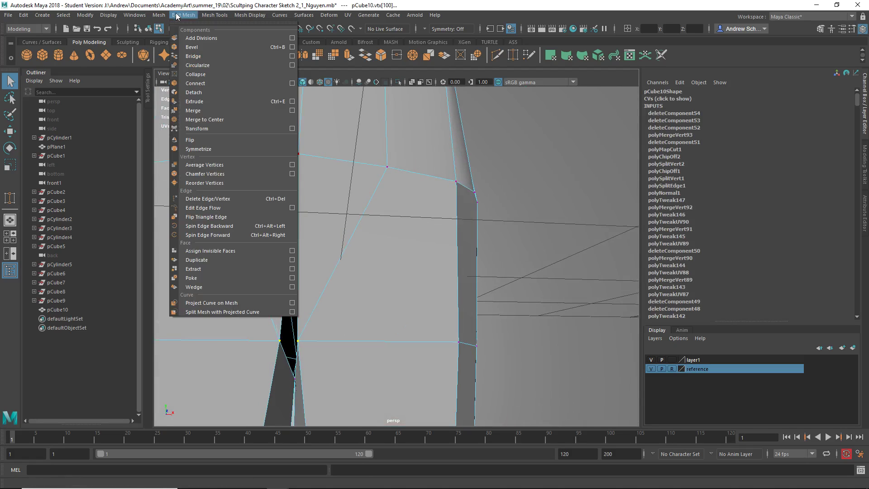
pyautogui.click(214, 121)
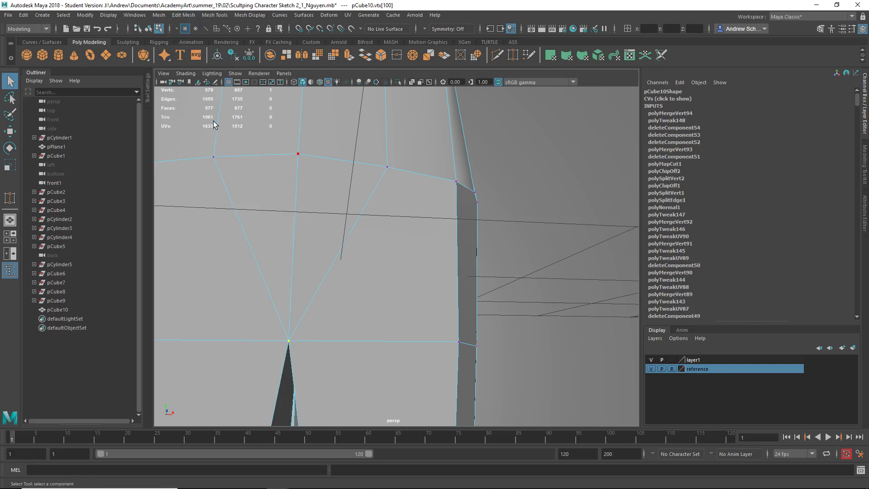
pyautogui.keyDown('alt'); pyautogui.moveTo(484, 285); pyautogui.dragTo(470, 297); pyautogui.keyUp('alt')
# - Inspect the closed split around the legs and torso in smooth preview, then return to low-poly
pyautogui.press('3')
pyautogui.keyDown('alt'); pyautogui.moveTo(471, 297); pyautogui.dragTo(414, 327, button='right'); pyautogui.keyUp('alt')
pyautogui.keyDown('alt'); pyautogui.moveTo(415, 331); pyautogui.dragTo(440, 320); pyautogui.keyUp('alt')
pyautogui.press('1')
pyautogui.keyDown('alt'); pyautogui.moveTo(468, 283); pyautogui.dragTo(371, 262); pyautogui.keyUp('alt')
# - Turn smooth preview on and look through the viewport Show list without changing it
pyautogui.press('3')
pyautogui.click(235, 73)
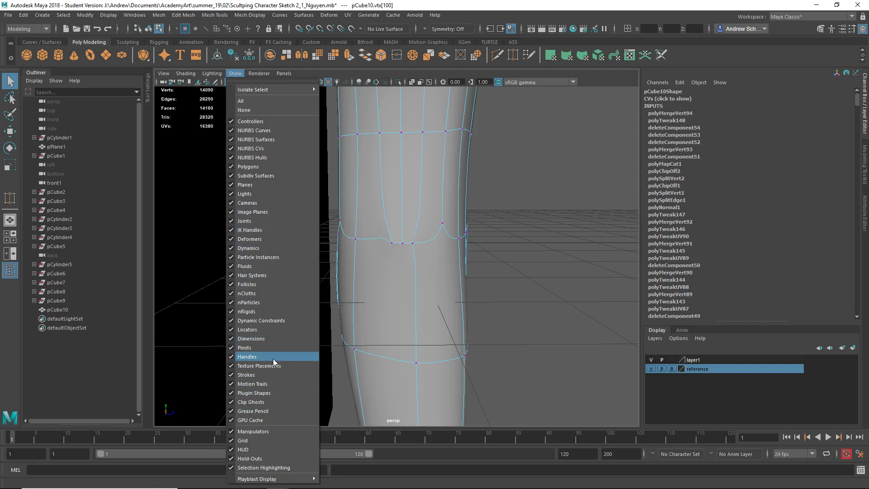
pyautogui.click(265, 210)
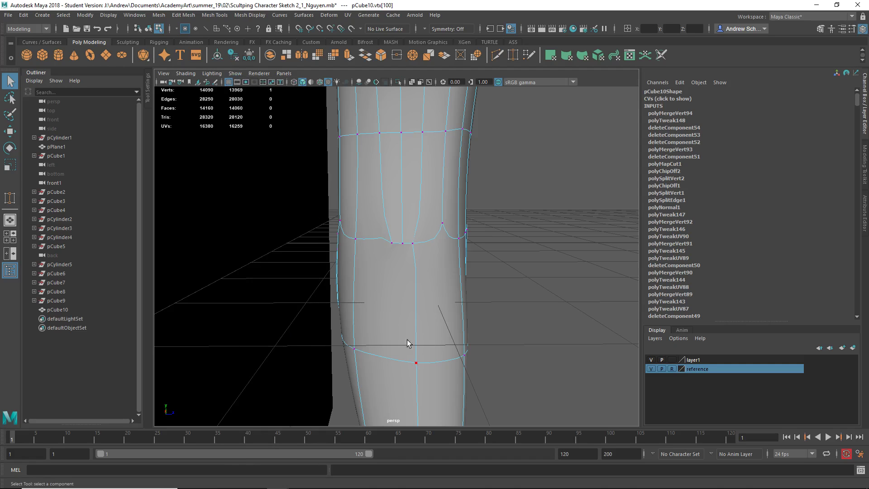
pyautogui.keyDown('alt'); pyautogui.moveTo(406, 339); pyautogui.dragTo(305, 308); pyautogui.keyUp('alt')
pyautogui.scroll(-10, 302, 294)
# - Switch to object mode and hide the reference plane layer by turning its visibility off
pyautogui.click(342, 271)
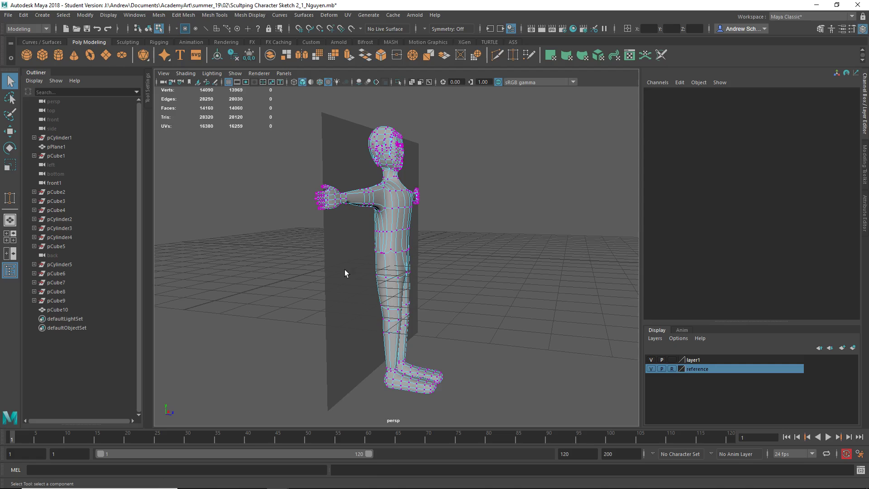
pyautogui.moveTo(349, 230); pyautogui.dragTo(390, 218, button='right')
pyautogui.click(347, 246)
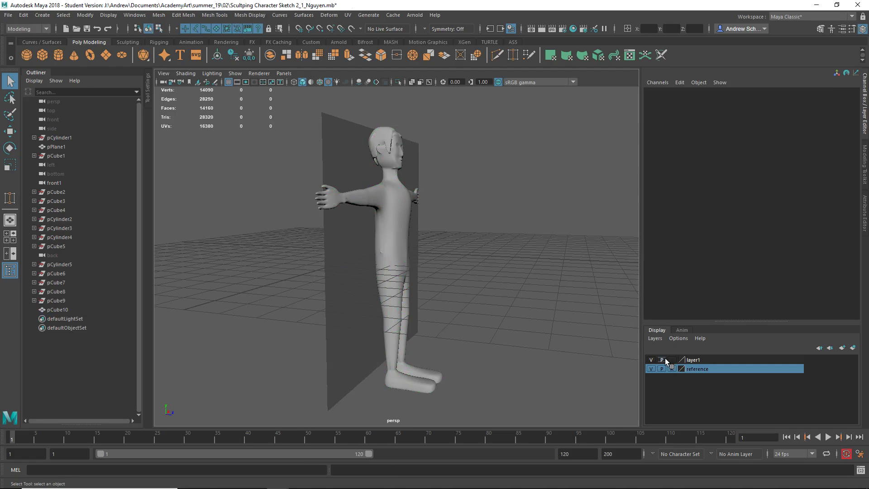
pyautogui.click(650, 358)
pyautogui.click(650, 367)
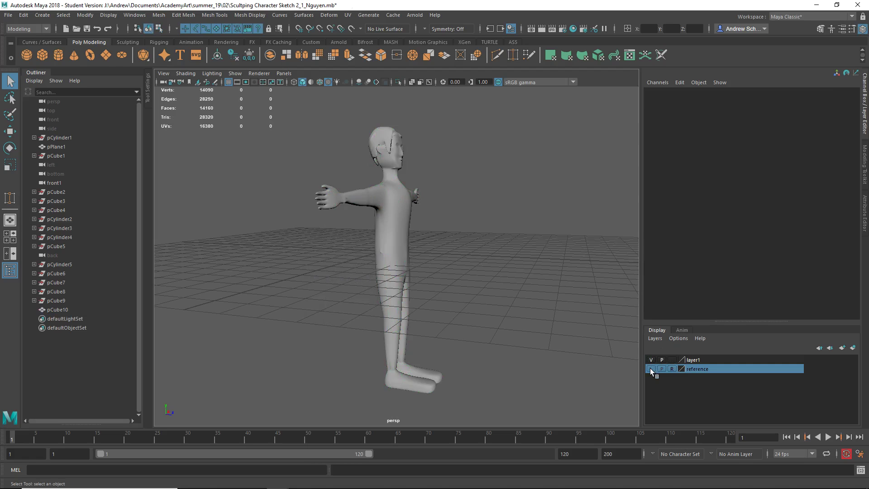
pyautogui.click(650, 368)
pyautogui.click(650, 368)
# - Orbit around the figure and view pCube10 in smooth preview from a three-quarter front angle
pyautogui.keyDown('alt'); pyautogui.moveTo(448, 302); pyautogui.dragTo(598, 314); pyautogui.keyUp('alt')
pyautogui.keyDown('alt'); pyautogui.moveTo(362, 291); pyautogui.dragTo(555, 300, button='right'); pyautogui.keyUp('alt')
pyautogui.click(479, 318)
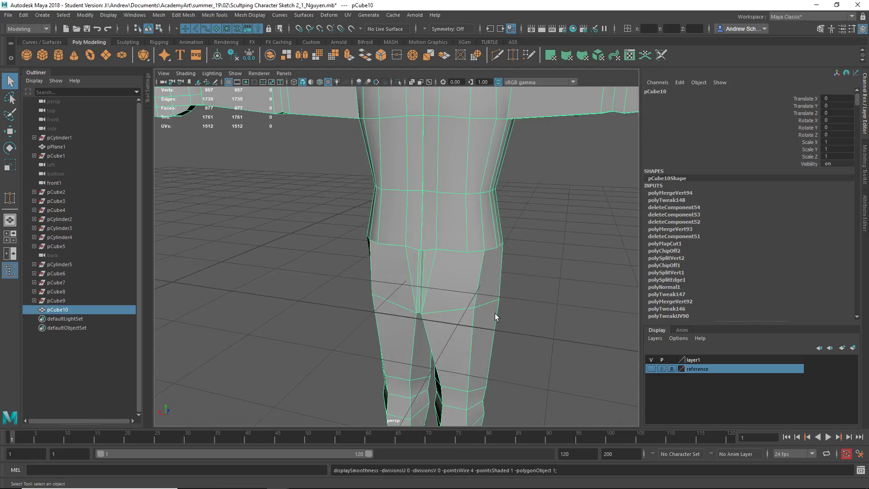
pyautogui.keyDown('alt'); pyautogui.moveTo(479, 319); pyautogui.dragTo(484, 252); pyautogui.keyUp('alt')
pyautogui.scroll(8, 487, 290)
pyautogui.press('3')
pyautogui.click(291, 261)
pyautogui.keyDown('alt'); pyautogui.moveTo(291, 261); pyautogui.dragTo(393, 273); pyautogui.keyUp('alt')
pyautogui.keyDown('alt'); pyautogui.moveTo(451, 280); pyautogui.dragTo(300, 291, button='right'); pyautogui.keyUp('alt')
pyautogui.keyDown('alt'); pyautogui.moveTo(300, 291); pyautogui.dragTo(316, 254); pyautogui.keyUp('alt')
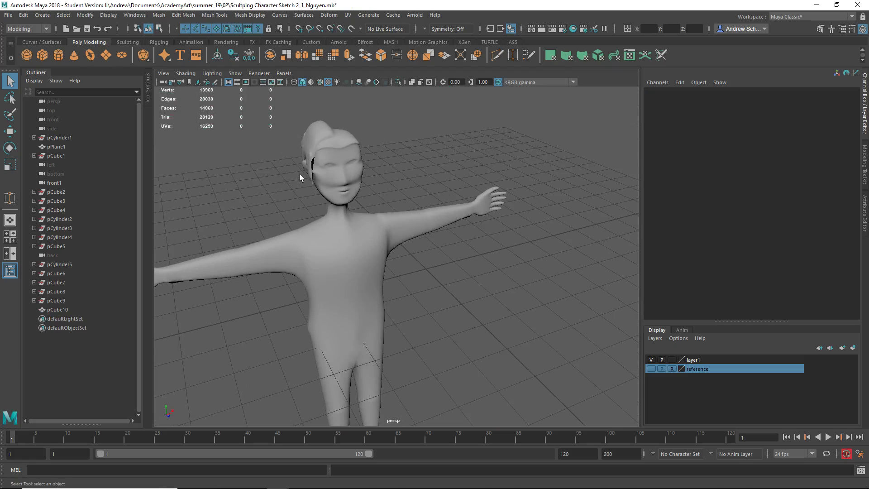
# - Frame pCube10 with F, zoom in on the hand, and return to the low-poly cage
pyautogui.click(319, 140)
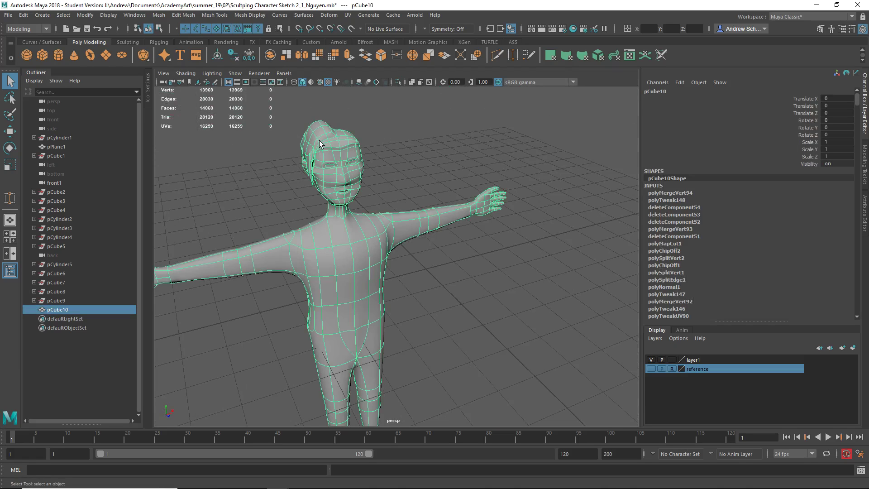
pyautogui.press('f')
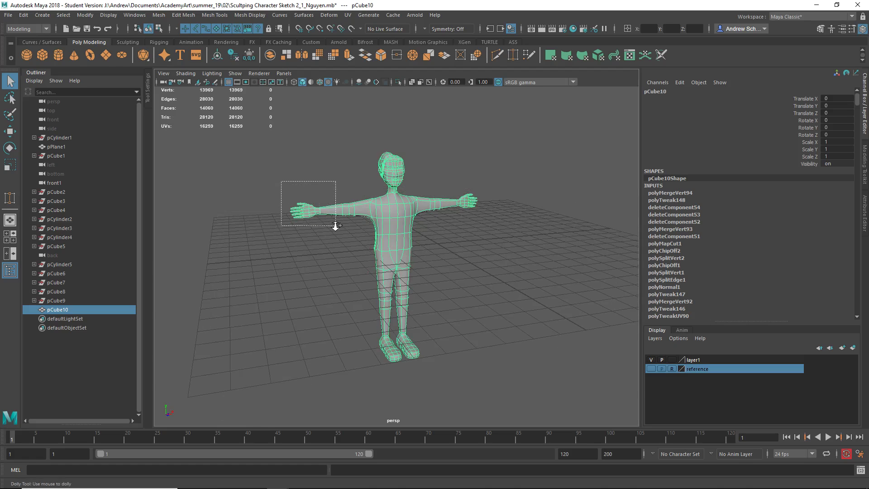
pyautogui.keyDown('ctrl'); pyautogui.keyDown('alt'); pyautogui.moveTo(335, 225); pyautogui.dragTo(335, 225); pyautogui.keyUp('alt'); pyautogui.keyUp('ctrl')
pyautogui.keyDown('alt'); pyautogui.moveTo(322, 297); pyautogui.dragTo(267, 247); pyautogui.keyUp('alt')
pyautogui.keyDown('alt'); pyautogui.moveTo(502, 256); pyautogui.dragTo(393, 242); pyautogui.keyUp('alt')
pyautogui.press('1')
# - In face mode, marquee-select and delete the ring of forearm faces at the wrist
pyautogui.moveTo(392, 243); pyautogui.dragTo(392, 188, button='right')
pyautogui.moveTo(392, 188); pyautogui.dragTo(278, 283)
pyautogui.press('Delete')
# - Delete the four remaining faces on the hand's wrist end, then bring the hand and arm into view
pyautogui.keyDown('alt'); pyautogui.moveTo(277, 283); pyautogui.dragTo(499, 291, button='right'); pyautogui.keyUp('alt')
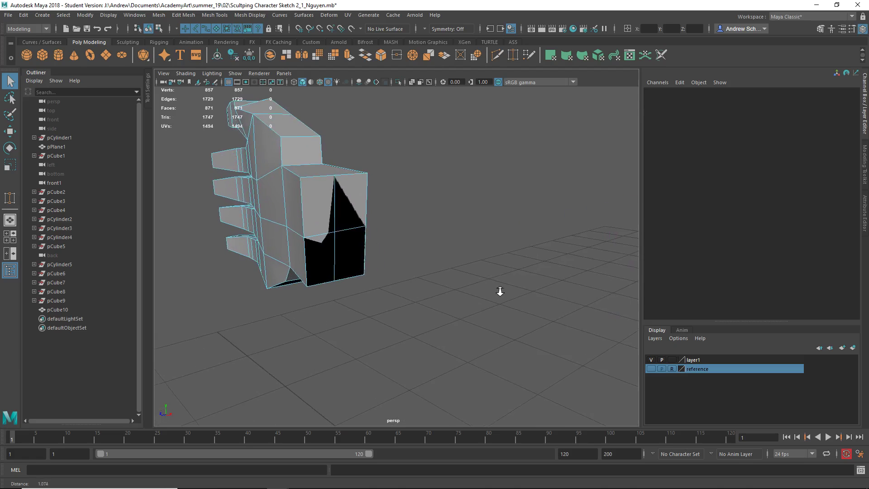
pyautogui.click(321, 205)
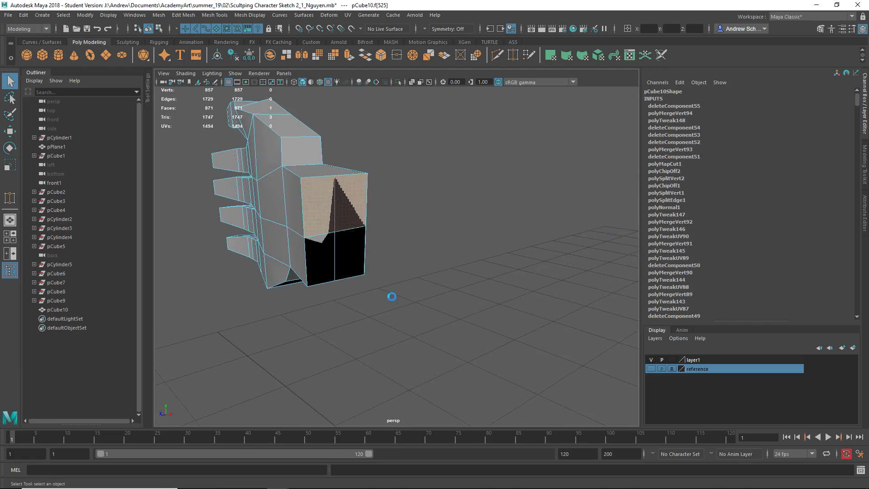
pyautogui.press('Delete')
pyautogui.click(354, 259)
pyautogui.press('Delete')
pyautogui.click(332, 264)
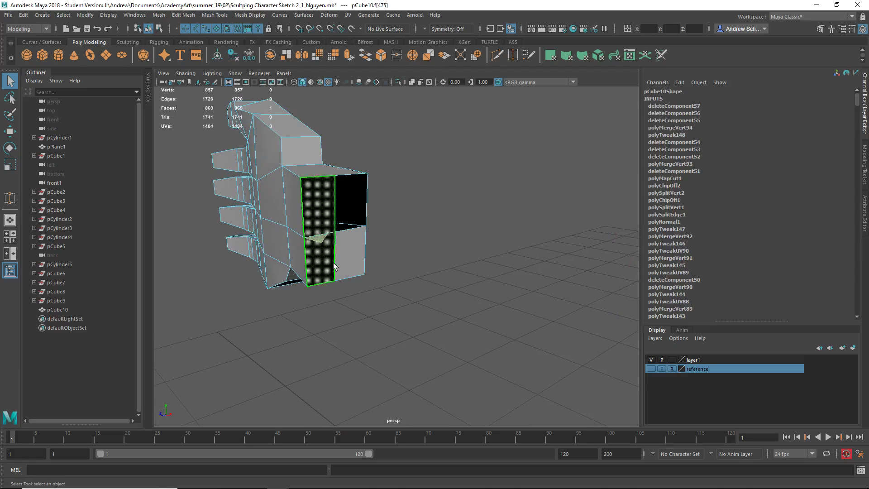
pyautogui.press('Delete')
pyautogui.click(345, 265)
pyautogui.press('Delete')
pyautogui.keyDown('alt'); pyautogui.moveTo(371, 340); pyautogui.dragTo(458, 333); pyautogui.keyUp('alt')
pyautogui.keyDown('alt'); pyautogui.moveTo(498, 353); pyautogui.dragTo(340, 344, button='right'); pyautogui.keyUp('alt')
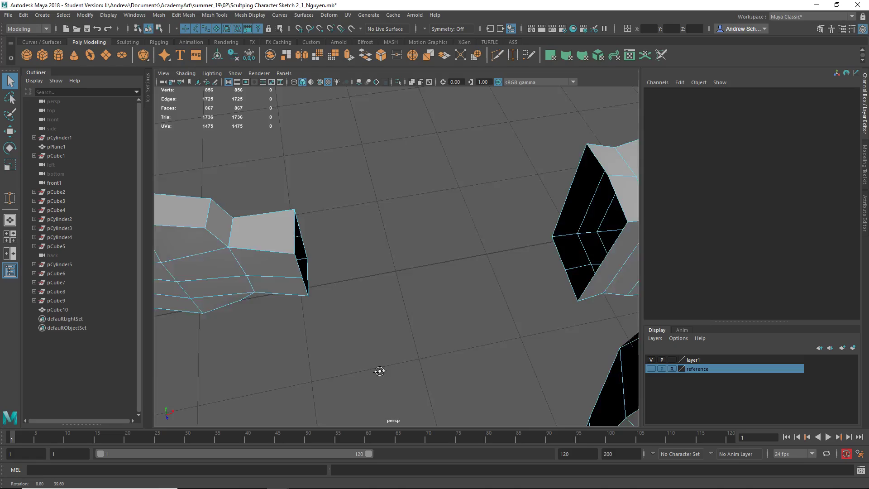
pyautogui.keyDown('alt'); pyautogui.moveTo(380, 371); pyautogui.dragTo(384, 349); pyautogui.keyUp('alt')
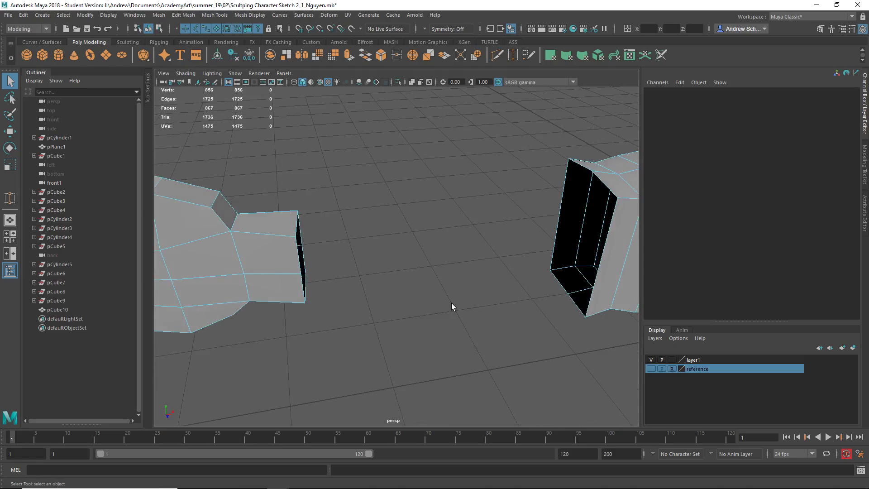
pyautogui.keyDown('alt'); pyautogui.moveTo(451, 303); pyautogui.dragTo(288, 279); pyautogui.keyUp('alt')
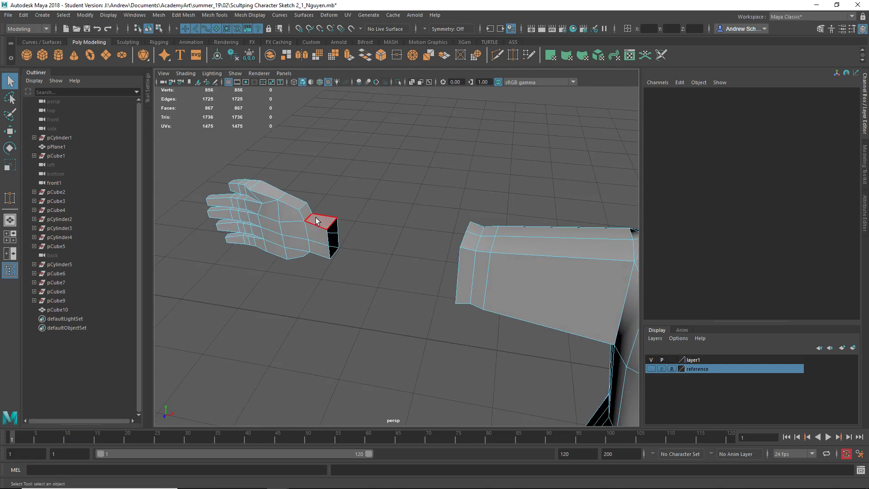
# - Zoom in on the wrist and delete the stray vertex from the arm's open end
pyautogui.hotkey('ctrl', 'shift', 'x')
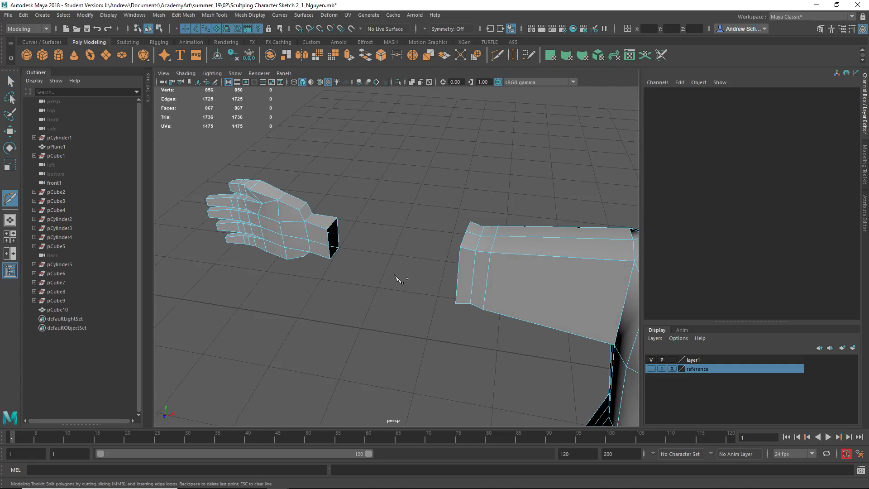
pyautogui.keyDown('alt'); pyautogui.moveTo(414, 288); pyautogui.dragTo(368, 290); pyautogui.keyUp('alt')
pyautogui.keyDown('ctrl'); pyautogui.keyDown('alt'); pyautogui.moveTo(289, 162); pyautogui.dragTo(441, 311); pyautogui.keyUp('alt'); pyautogui.keyUp('ctrl')
pyautogui.keyDown('alt'); pyautogui.moveTo(404, 284); pyautogui.dragTo(419, 369, button='middle'); pyautogui.keyUp('alt')
pyautogui.keyDown('alt'); pyautogui.moveTo(281, 351); pyautogui.dragTo(408, 353, button='right'); pyautogui.keyUp('alt')
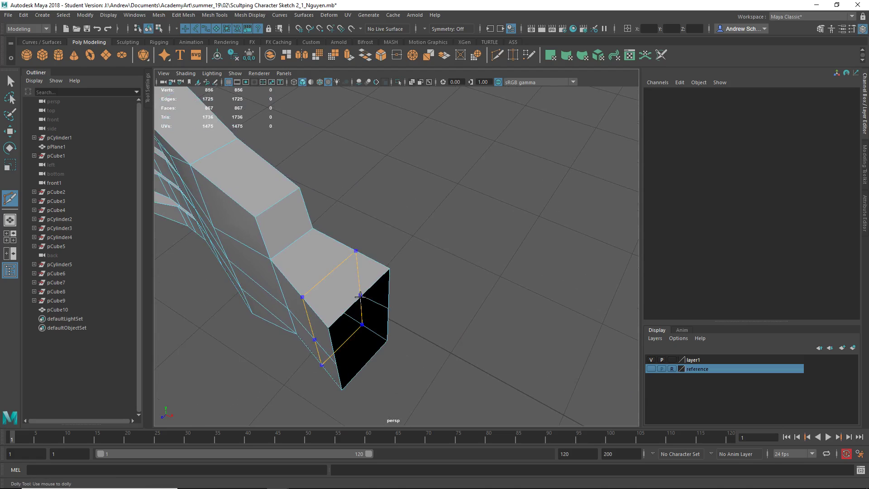
pyautogui.keyDown('alt'); pyautogui.moveTo(396, 336); pyautogui.dragTo(439, 306); pyautogui.keyUp('alt')
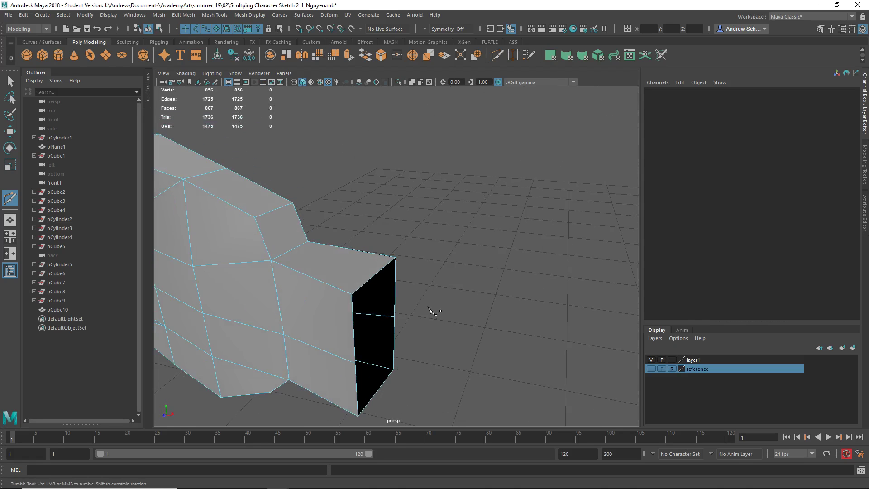
pyautogui.press('q')
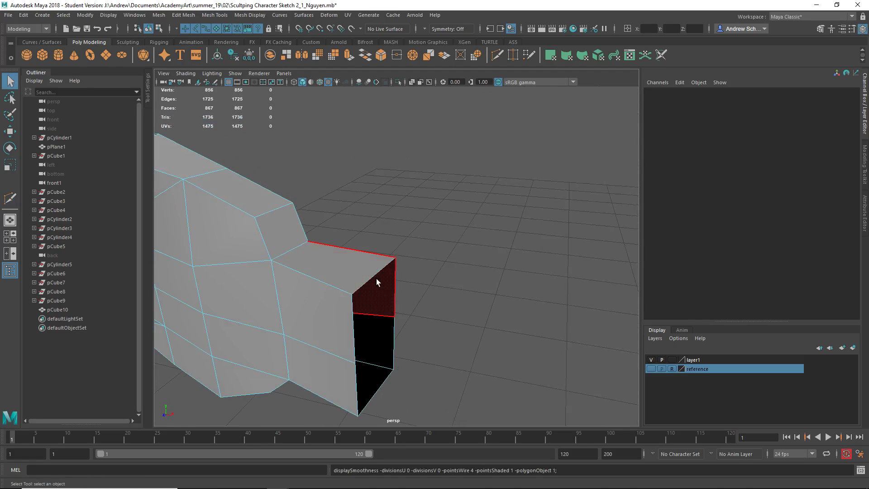
pyautogui.moveTo(374, 275); pyautogui.dragTo(321, 222, button='right')
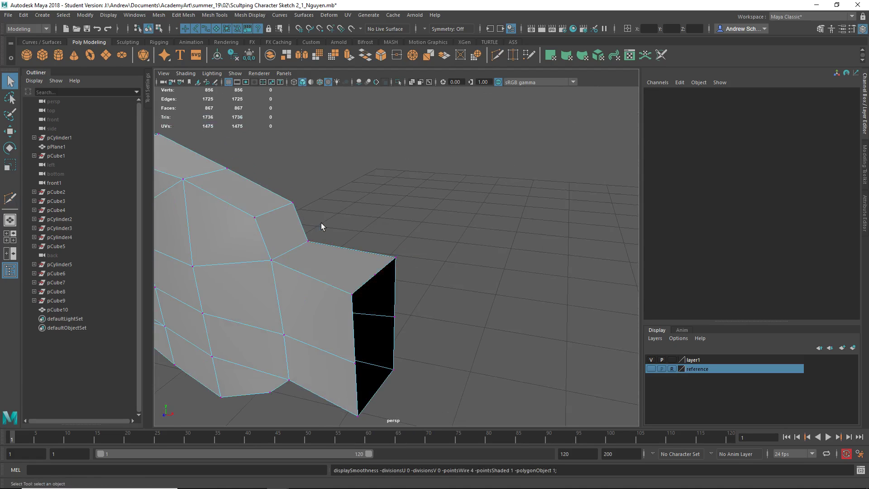
pyautogui.click(375, 275)
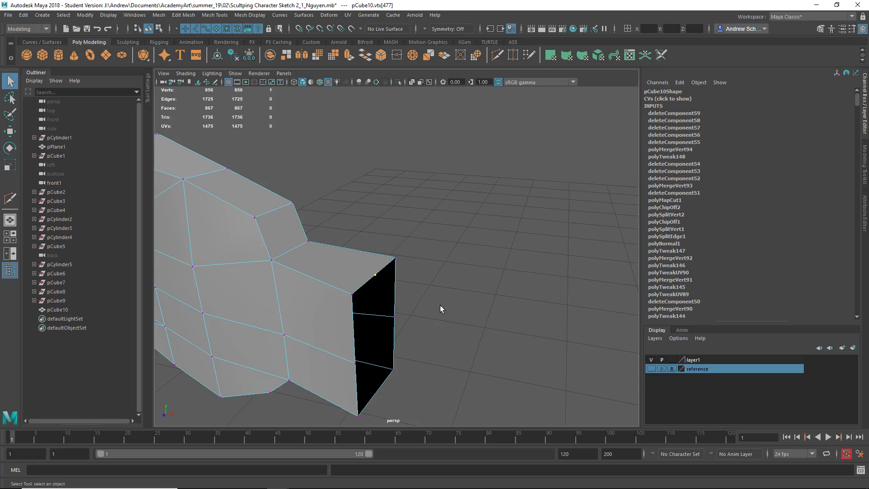
pyautogui.keyDown('shift'); pyautogui.moveTo(440, 305); pyautogui.dragTo(420, 314, button='right'); pyautogui.keyUp('shift')
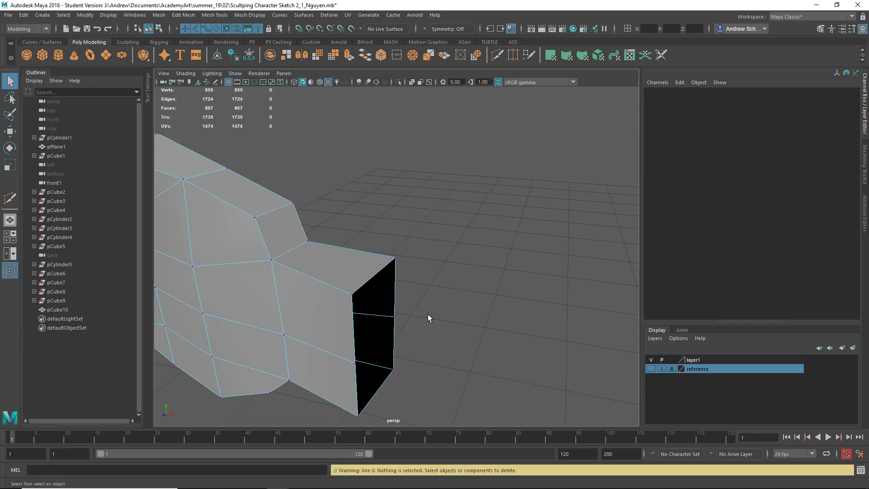
# - With Multi-Cut, insert an edge loop running along the arm
pyautogui.press('y')
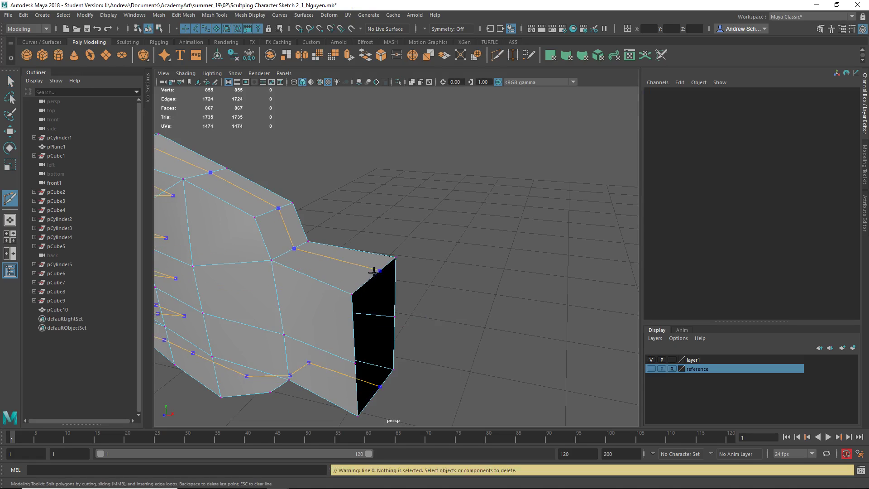
pyautogui.keyDown('ctrl'); pyautogui.click(374, 271); pyautogui.keyUp('ctrl')
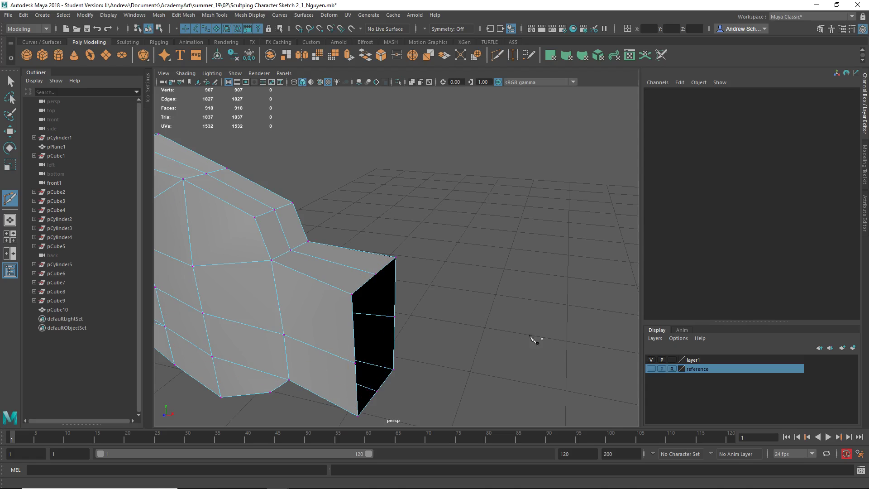
pyautogui.keyDown('alt'); pyautogui.moveTo(504, 356); pyautogui.dragTo(387, 333, button='middle'); pyautogui.keyUp('alt')
pyautogui.keyDown('alt'); pyautogui.moveTo(388, 335); pyautogui.dragTo(453, 339); pyautogui.keyUp('alt')
pyautogui.keyDown('alt'); pyautogui.moveTo(457, 344); pyautogui.dragTo(330, 348, button='right'); pyautogui.keyUp('alt')
pyautogui.keyDown('alt'); pyautogui.moveTo(330, 347); pyautogui.dragTo(403, 311); pyautogui.keyUp('alt')
pyautogui.keyDown('alt'); pyautogui.moveTo(403, 310); pyautogui.dragTo(511, 313, button='right'); pyautogui.keyUp('alt')
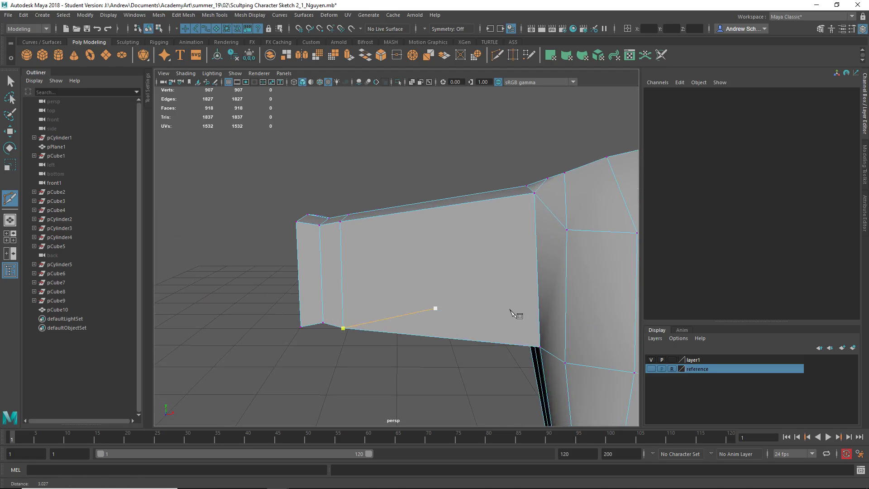
# - Insert an edge loop across the arm and another along it, then return to edge selection
pyautogui.keyDown('ctrl'); pyautogui.click(303, 270); pyautogui.keyUp('ctrl')
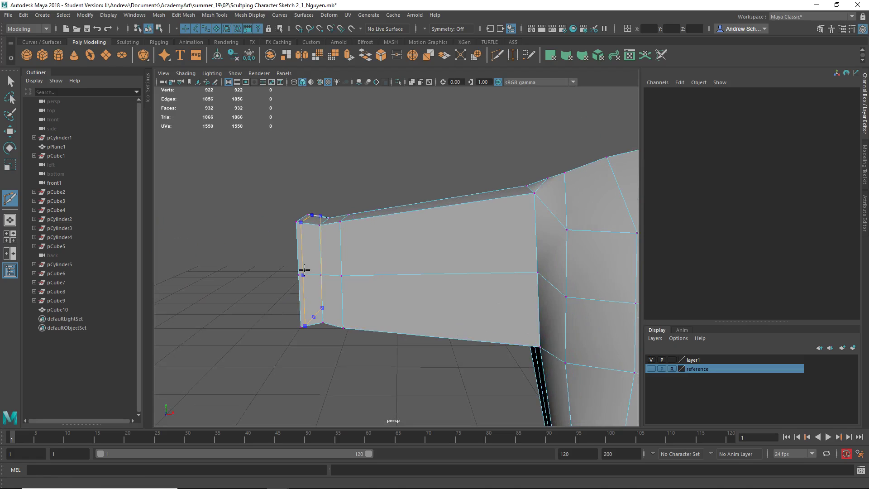
pyautogui.keyDown('alt'); pyautogui.moveTo(281, 294); pyautogui.dragTo(459, 271); pyautogui.keyUp('alt')
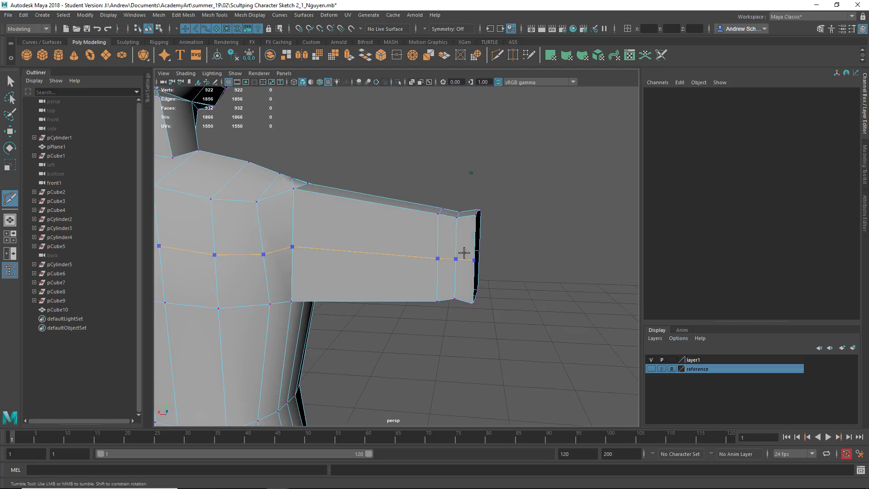
pyautogui.keyDown('ctrl'); pyautogui.click(463, 251); pyautogui.keyUp('ctrl')
pyautogui.keyDown('alt'); pyautogui.moveTo(565, 303); pyautogui.dragTo(389, 302); pyautogui.keyUp('alt')
pyautogui.keyDown('alt'); pyautogui.moveTo(393, 307); pyautogui.dragTo(337, 351, button='right'); pyautogui.keyUp('alt')
pyautogui.keyDown('alt'); pyautogui.moveTo(337, 351); pyautogui.dragTo(304, 348); pyautogui.keyUp('alt')
pyautogui.press('q')
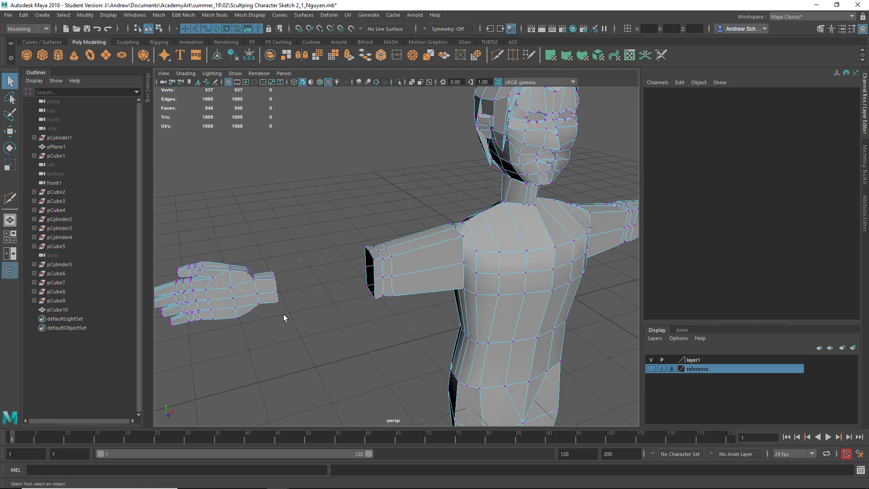
pyautogui.moveTo(268, 230); pyautogui.dragTo(273, 213, button='right')
# - Select the border loop at the arm's open end, checking Heads Up Display > Poly Count
pyautogui.doubleClick(276, 284)
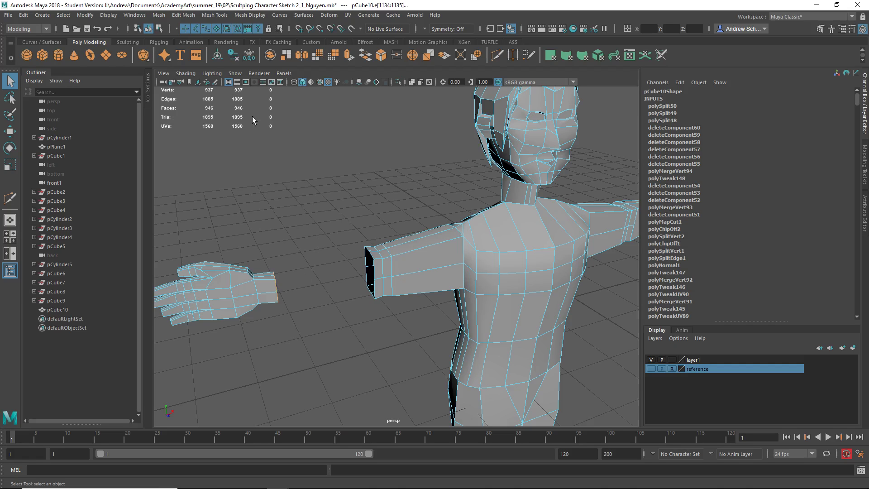
pyautogui.click(108, 16)
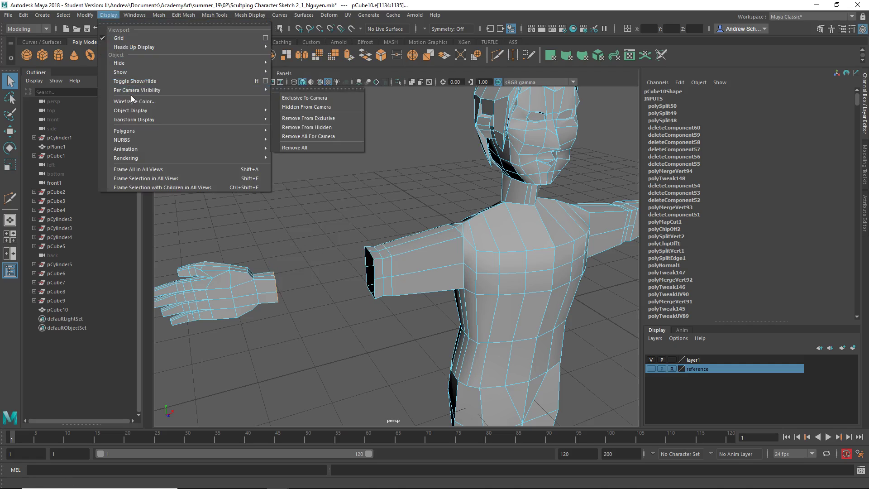
pyautogui.moveTo(133, 119)
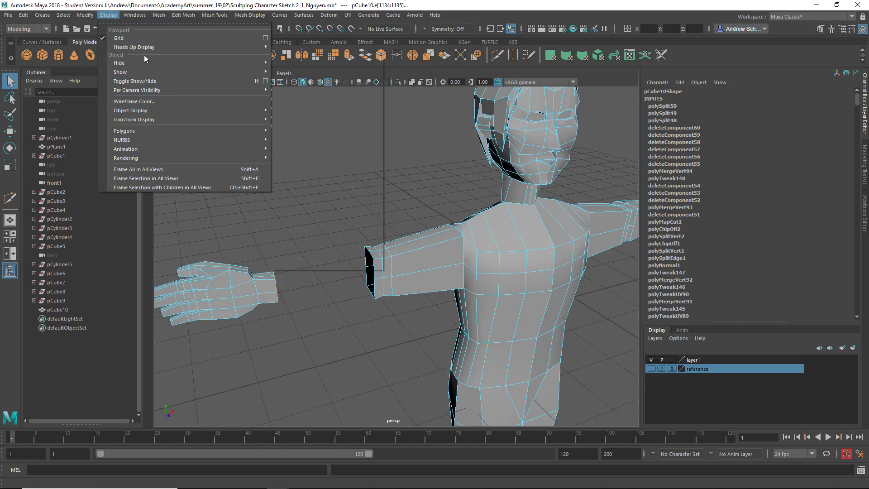
pyautogui.moveTo(161, 46)
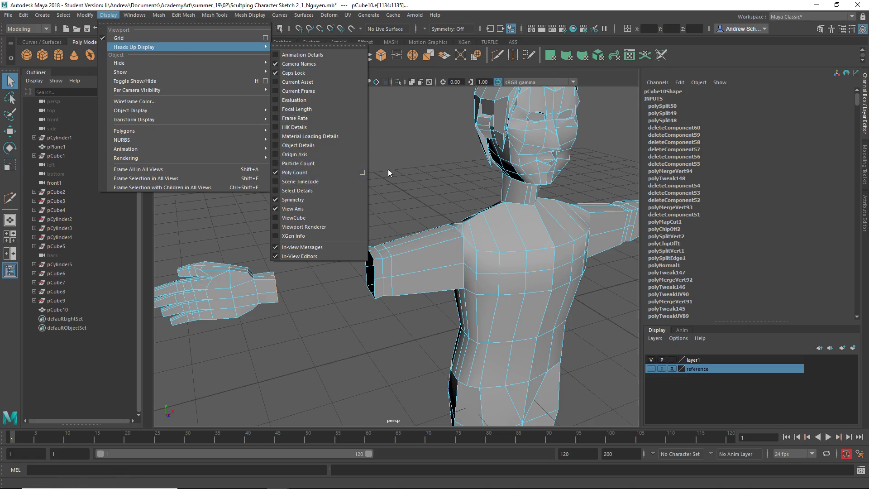
pyautogui.click(379, 219)
pyautogui.click(372, 255)
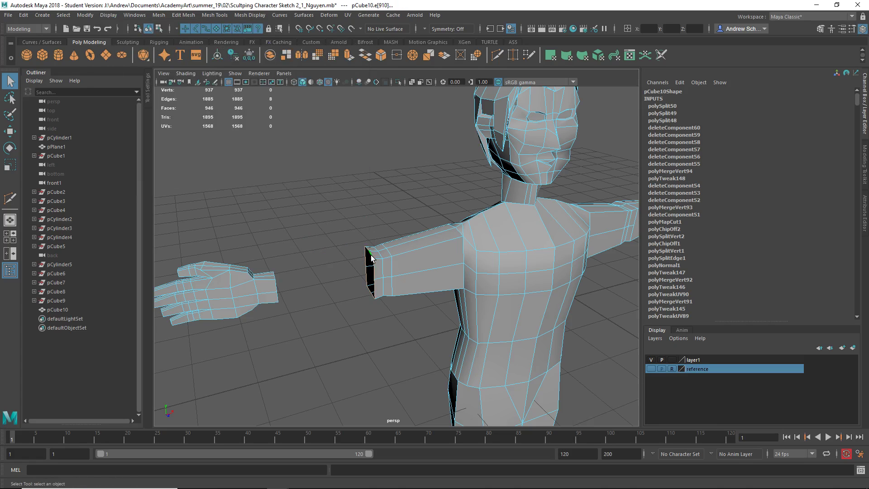
pyautogui.keyDown('alt'); pyautogui.moveTo(325, 303); pyautogui.dragTo(297, 299); pyautogui.keyUp('alt')
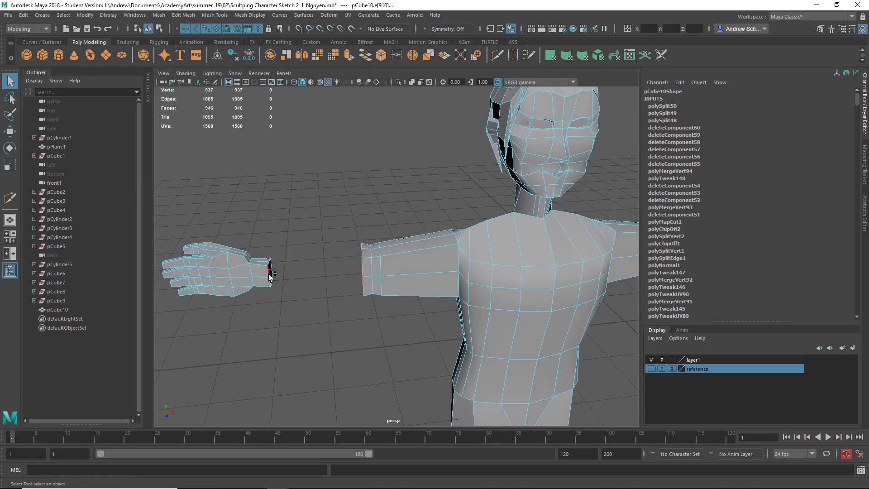
# - Bridge the arm opening to the hand's wrist to close the gap
pyautogui.keyDown('shift'); pyautogui.rightClick(304, 208); pyautogui.keyUp('shift')
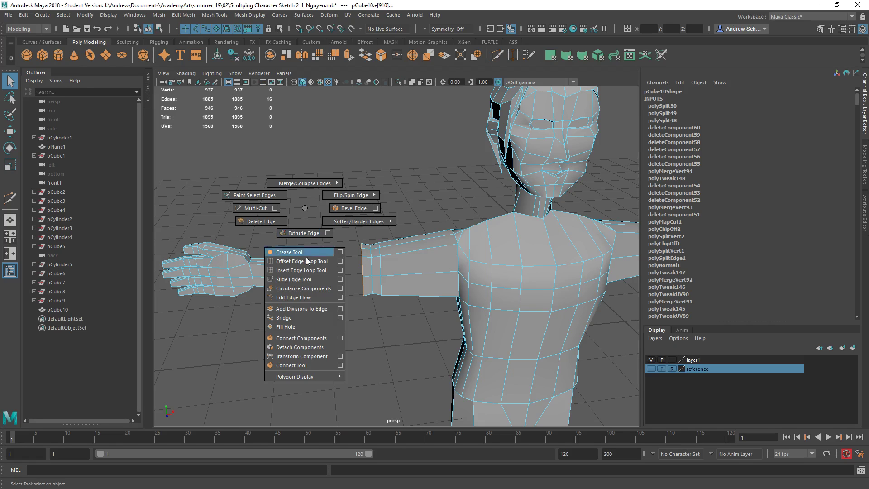
pyautogui.click(305, 317)
pyautogui.click(345, 355)
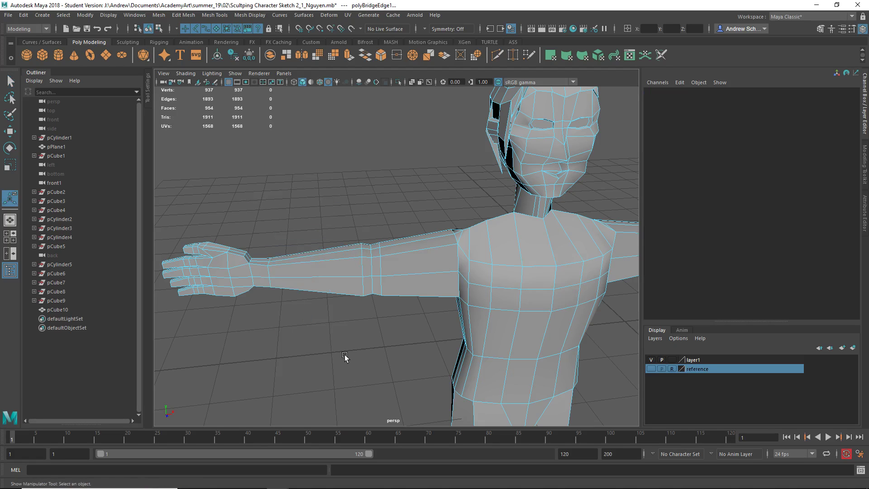
pyautogui.click(330, 294)
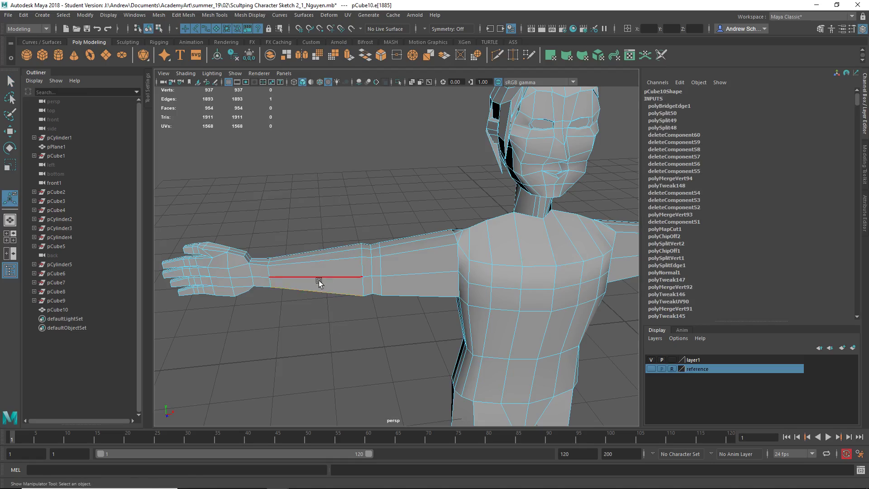
# - Inspect the bridged arm in smoothed preview from below and the front, then return to low-poly
pyautogui.keyDown('alt'); pyautogui.moveTo(320, 283); pyautogui.dragTo(159, 306); pyautogui.keyUp('alt')
pyautogui.press('3')
pyautogui.keyDown('alt'); pyautogui.moveTo(571, 247); pyautogui.dragTo(527, 270); pyautogui.keyUp('alt')
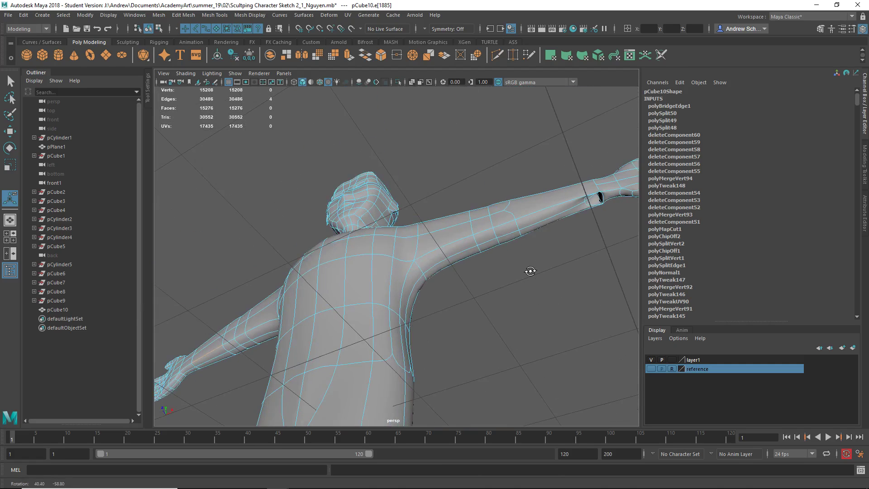
pyautogui.keyDown('alt'); pyautogui.moveTo(591, 208); pyautogui.dragTo(534, 337); pyautogui.keyUp('alt')
pyautogui.keyDown('alt'); pyautogui.moveTo(533, 337); pyautogui.dragTo(370, 340, button='right'); pyautogui.keyUp('alt')
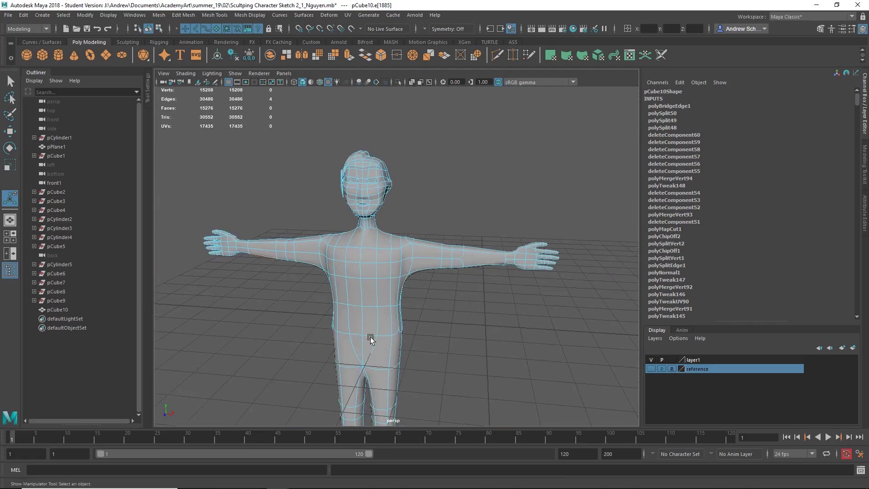
pyautogui.moveTo(370, 339)
pyautogui.keyDown('alt'); pyautogui.mouseDown()
pyautogui.moveTo(393, 345)
pyautogui.moveTo(382, 344)
pyautogui.mouseUp(); pyautogui.keyUp('alt')
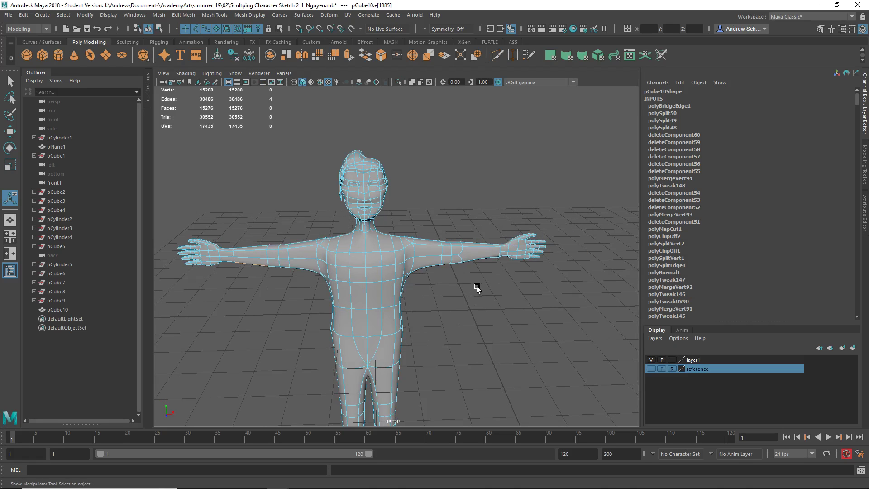
pyautogui.press('1')
# - Delete six of the new forearm faces
pyautogui.keyDown('alt'); pyautogui.moveTo(469, 271); pyautogui.dragTo(430, 263, button='middle'); pyautogui.keyUp('alt')
pyautogui.keyDown('ctrl'); pyautogui.keyDown('alt'); pyautogui.moveTo(413, 215); pyautogui.dragTo(501, 309); pyautogui.keyUp('alt'); pyautogui.keyUp('ctrl')
pyautogui.keyDown('alt'); pyautogui.moveTo(433, 268); pyautogui.dragTo(406, 253, button='right'); pyautogui.keyUp('alt')
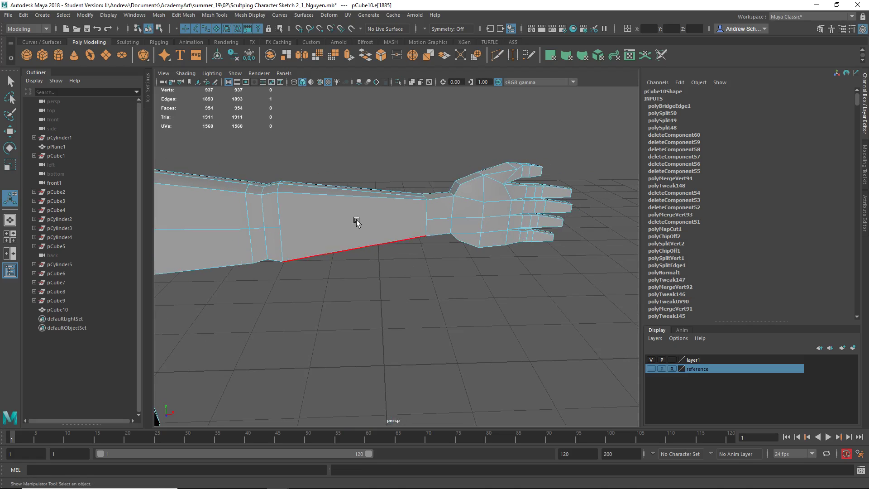
pyautogui.moveTo(354, 215); pyautogui.dragTo(355, 231, button='right')
pyautogui.press('q')
pyautogui.moveTo(349, 134); pyautogui.dragTo(411, 199)
pyautogui.press('Delete')
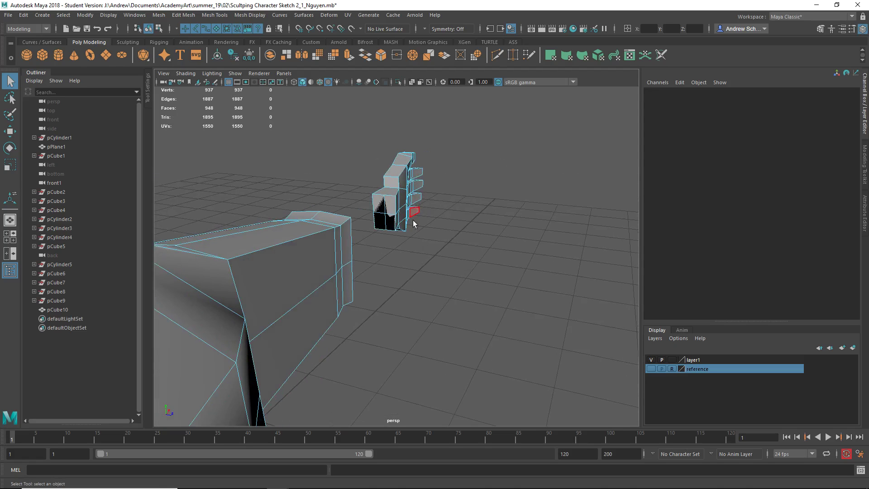
# - Delete the four stray wrist faces of the hand one by one
pyautogui.click(391, 211)
pyautogui.press('Delete')
pyautogui.click(391, 212)
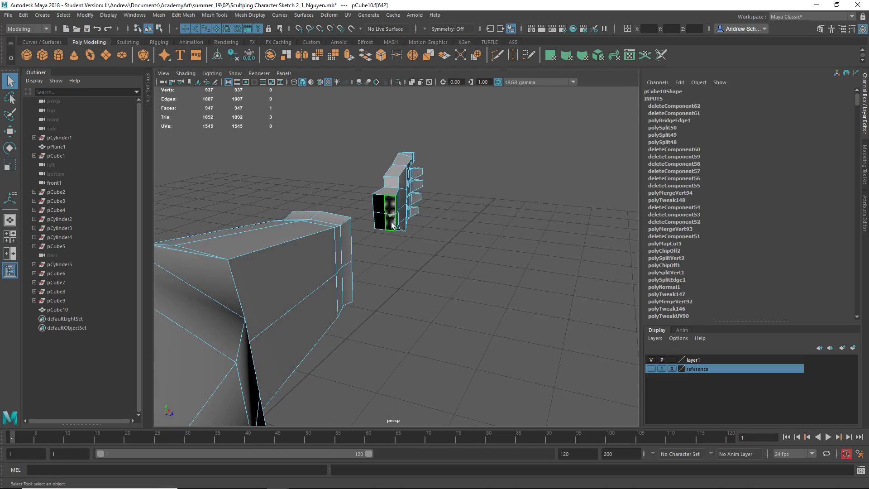
pyautogui.press('Delete')
pyautogui.click(390, 227)
pyautogui.press('Delete')
pyautogui.click(389, 226)
pyautogui.press('Delete')
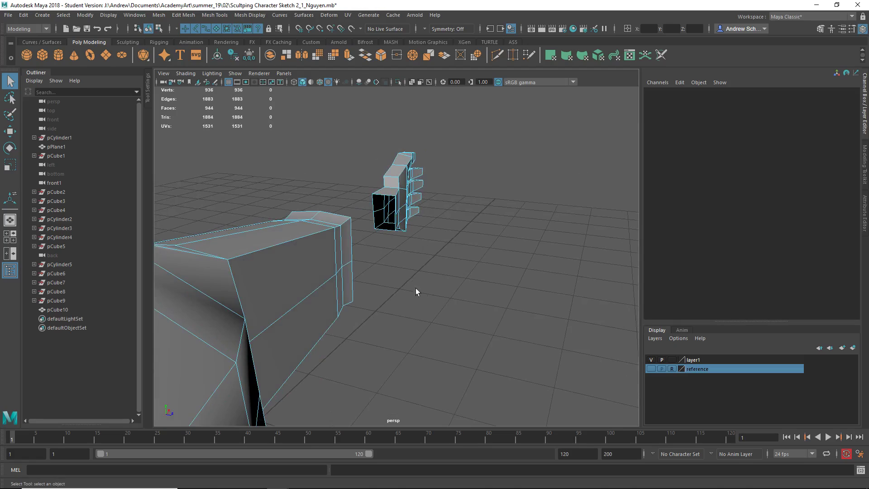
# - Insert a new edge loop along the hand with the Multi-Cut tool
pyautogui.keyDown('alt'); pyautogui.moveTo(460, 269); pyautogui.dragTo(378, 289); pyautogui.keyUp('alt')
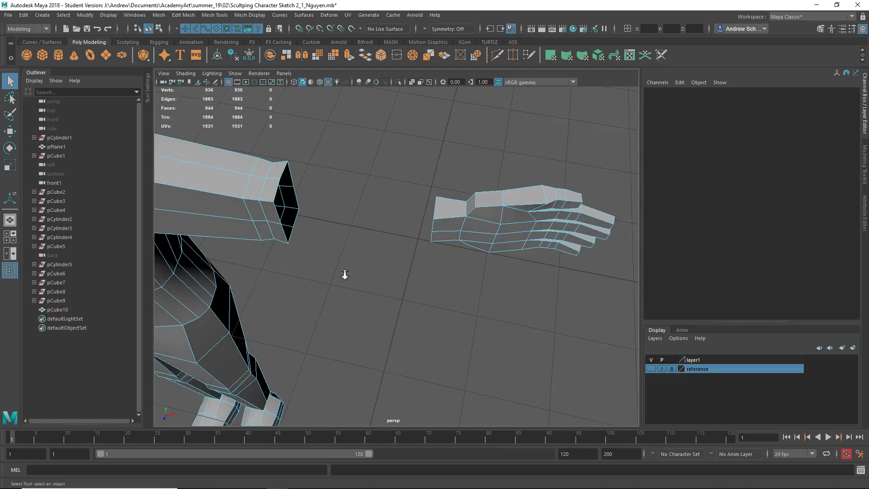
pyautogui.keyDown('alt'); pyautogui.moveTo(344, 274); pyautogui.dragTo(451, 279, button='right'); pyautogui.keyUp('alt')
pyautogui.keyDown('alt'); pyautogui.moveTo(452, 279); pyautogui.dragTo(403, 315, button='middle'); pyautogui.keyUp('alt')
pyautogui.hotkey('ctrl', 'shift', 'x')
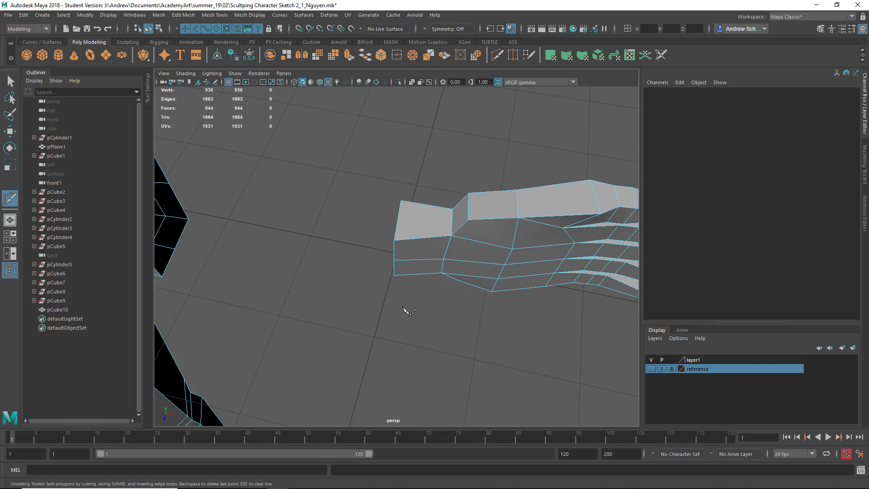
pyautogui.click(402, 221)
pyautogui.press('q')
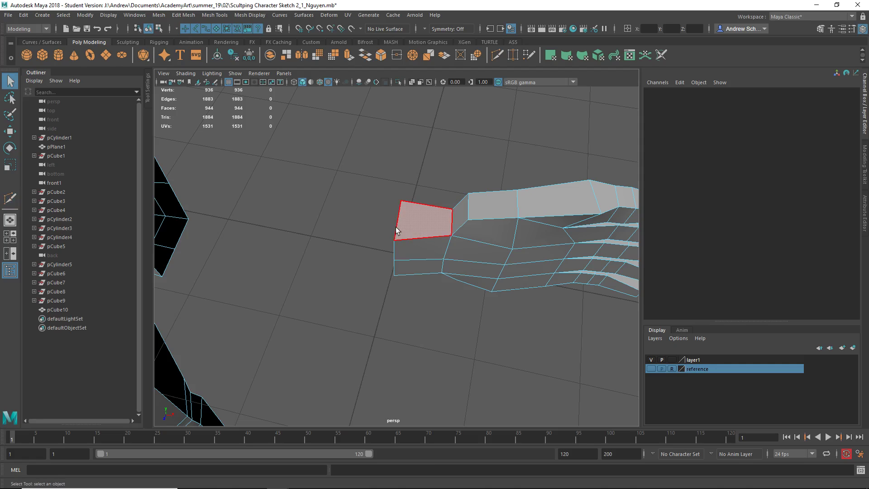
pyautogui.moveTo(396, 229)
pyautogui.mouseDown(button='right')
pyautogui.moveTo(370, 218)
pyautogui.moveTo(413, 219)
pyautogui.moveTo(392, 232)
pyautogui.mouseUp(button='right')
pyautogui.click(398, 220)
pyautogui.hotkey('ctrl', 'shift', 'x')
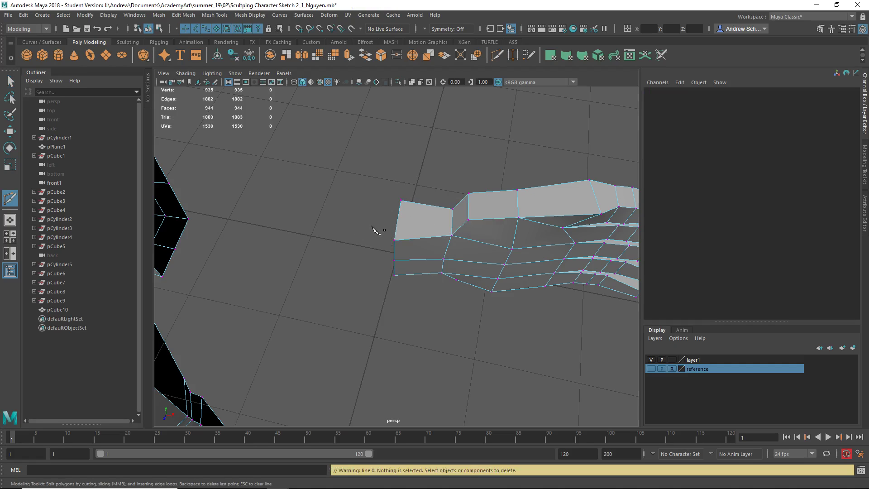
pyautogui.keyDown('ctrl'); pyautogui.click(400, 220); pyautogui.keyUp('ctrl')
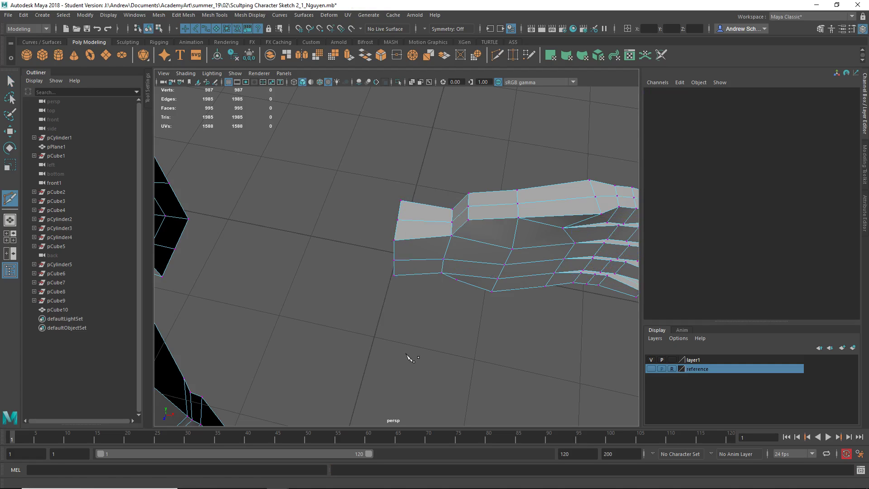
# - Select the arm's open border loop and bridge it to the hand
pyautogui.keyDown('alt'); pyautogui.moveTo(407, 358); pyautogui.dragTo(386, 308); pyautogui.keyUp('alt')
pyautogui.keyDown('alt'); pyautogui.moveTo(327, 306); pyautogui.dragTo(457, 369, button='middle'); pyautogui.keyUp('alt')
pyautogui.keyDown('alt'); pyautogui.moveTo(375, 301); pyautogui.dragTo(412, 307); pyautogui.keyUp('alt')
pyautogui.press('q')
pyautogui.moveTo(307, 277); pyautogui.dragTo(311, 214, button='right')
pyautogui.doubleClick(307, 261)
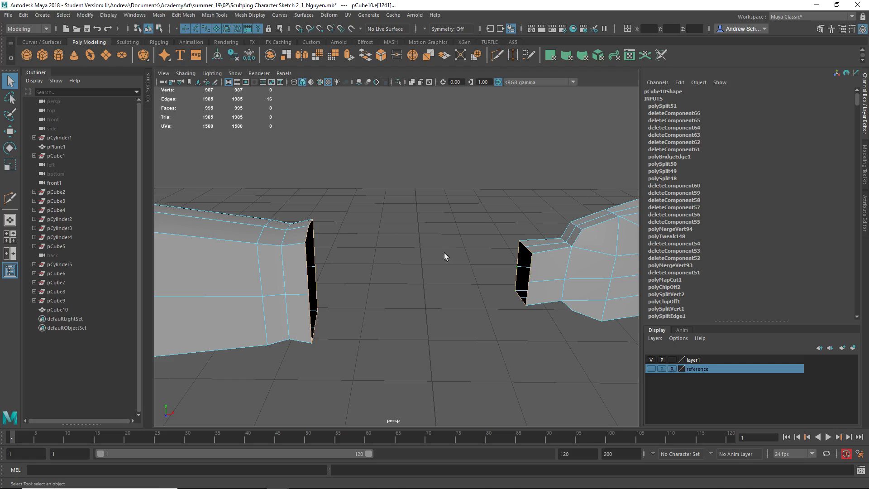
pyautogui.keyDown('shift'); pyautogui.moveTo(388, 216); pyautogui.dragTo(388, 326, button='right'); pyautogui.keyUp('shift')
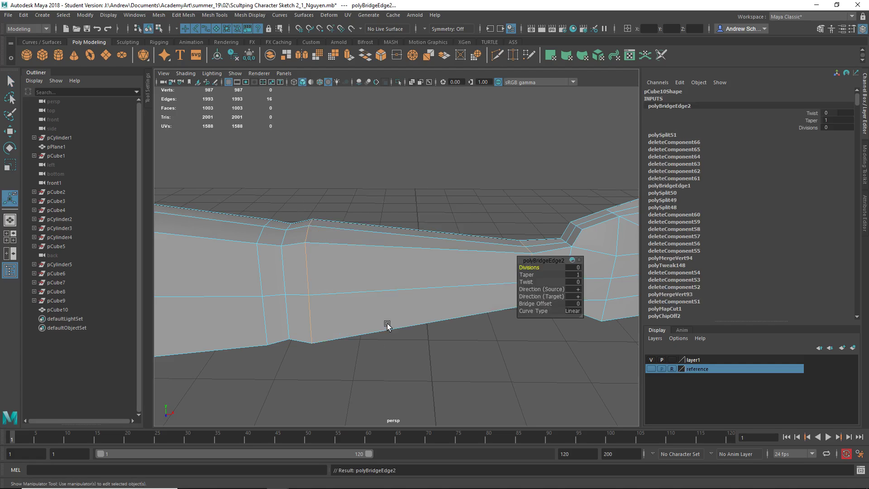
pyautogui.scroll(-5, 493, 360)
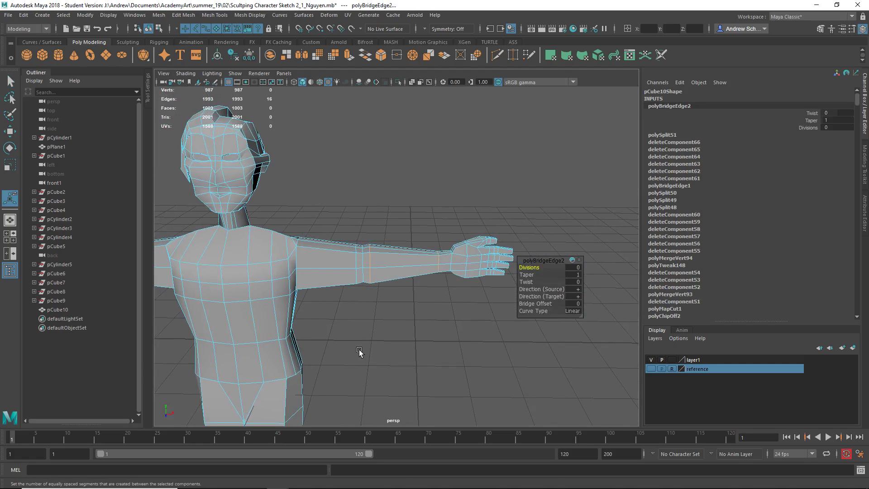
# - Multi-Cut a new edge from the neck-base vertex down across the chest
pyautogui.click(473, 366)
pyautogui.keyDown('alt'); pyautogui.moveTo(473, 366); pyautogui.dragTo(332, 361, button='right'); pyautogui.keyUp('alt')
pyautogui.keyDown('alt'); pyautogui.moveTo(332, 360); pyautogui.dragTo(354, 313); pyautogui.keyUp('alt')
pyautogui.keyDown('ctrl'); pyautogui.keyDown('alt'); pyautogui.moveTo(279, 207); pyautogui.dragTo(370, 251); pyautogui.keyUp('alt'); pyautogui.keyUp('ctrl')
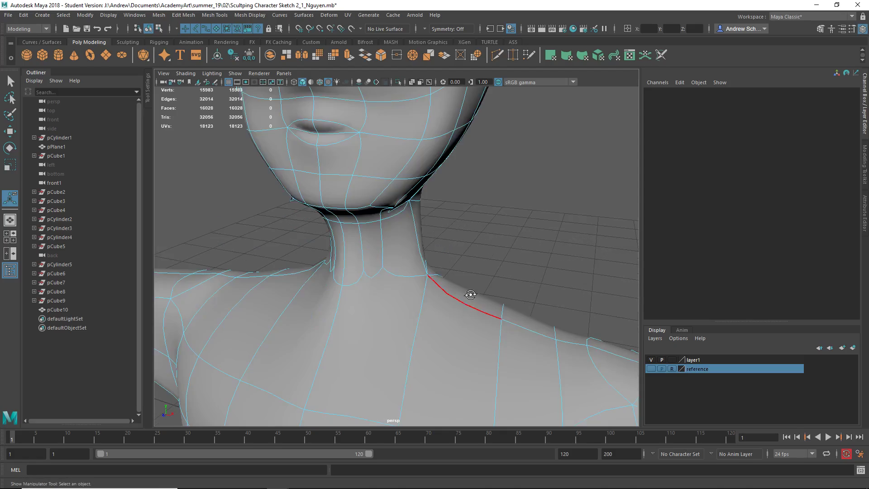
pyautogui.press('1')
pyautogui.keyDown('alt'); pyautogui.moveTo(470, 294); pyautogui.dragTo(355, 278); pyautogui.keyUp('alt')
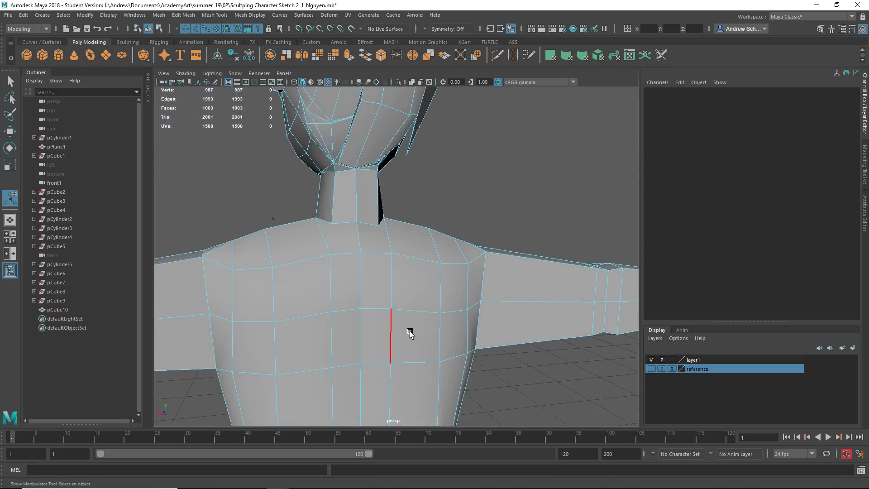
pyautogui.keyDown('alt'); pyautogui.moveTo(407, 334); pyautogui.dragTo(393, 294); pyautogui.keyUp('alt')
pyautogui.keyDown('alt'); pyautogui.moveTo(393, 293); pyautogui.dragTo(420, 347, button='middle'); pyautogui.keyUp('alt')
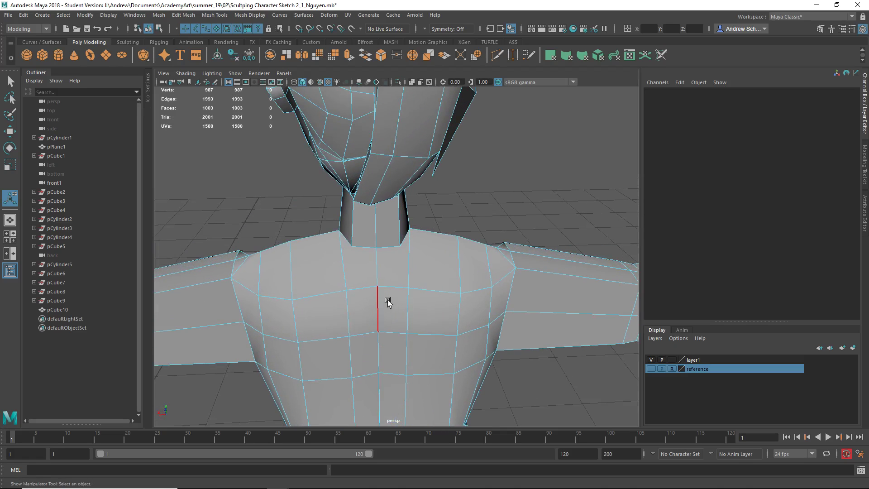
pyautogui.hotkey('ctrl', 'shift', 'x')
pyautogui.click(376, 248)
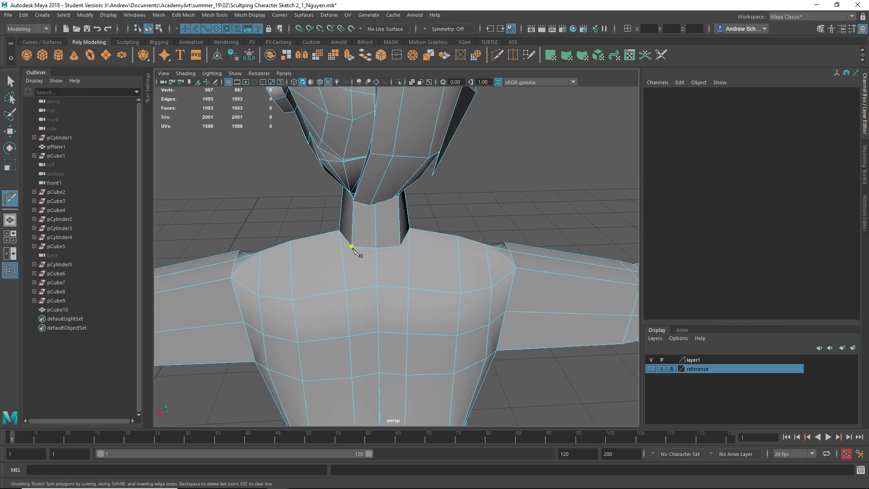
pyautogui.click(351, 246)
pyautogui.click(350, 287)
pyautogui.press('Return')
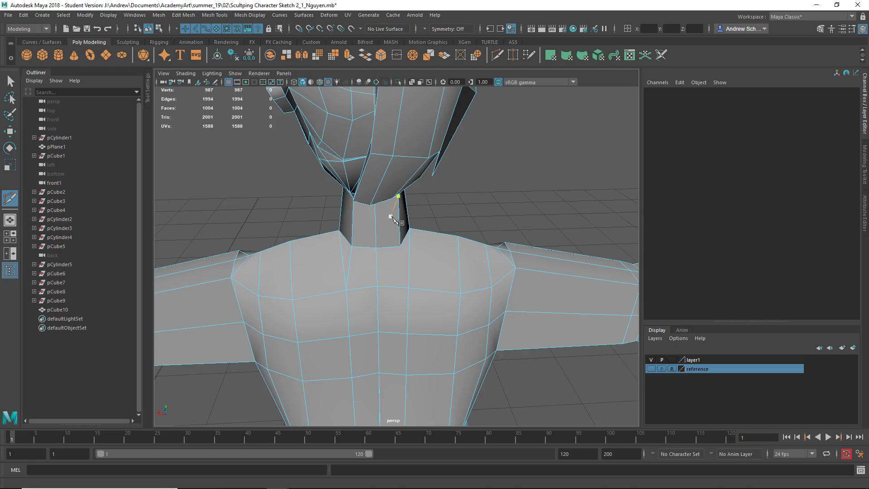
# - Start a second cut at the neck vertex and check the head in smoothed preview
pyautogui.press('Escape')
pyautogui.click(394, 270)
pyautogui.press('3')
pyautogui.keyDown('alt'); pyautogui.moveTo(502, 207); pyautogui.dragTo(505, 292); pyautogui.keyUp('alt')
pyautogui.press('1')
pyautogui.keyDown('alt'); pyautogui.moveTo(421, 299); pyautogui.dragTo(530, 298, button='right'); pyautogui.keyUp('alt')
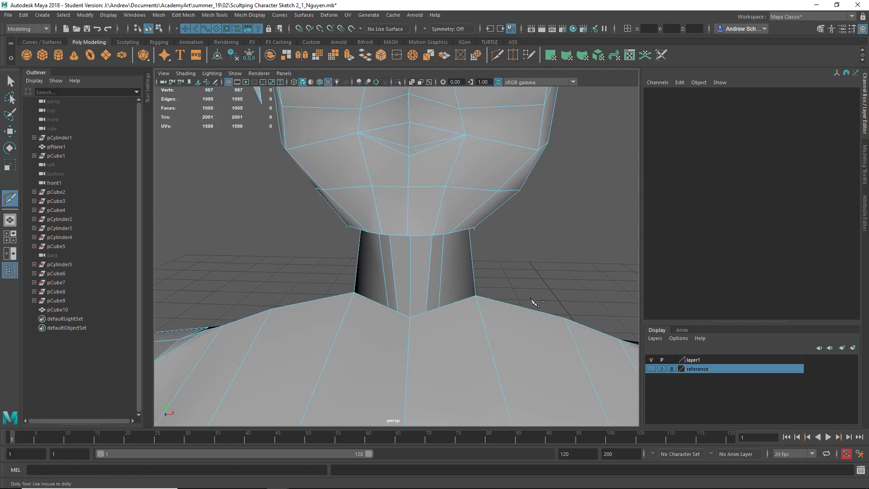
# - Target Weld a neck vertex onto its neighbouring vertex
pyautogui.click(215, 15)
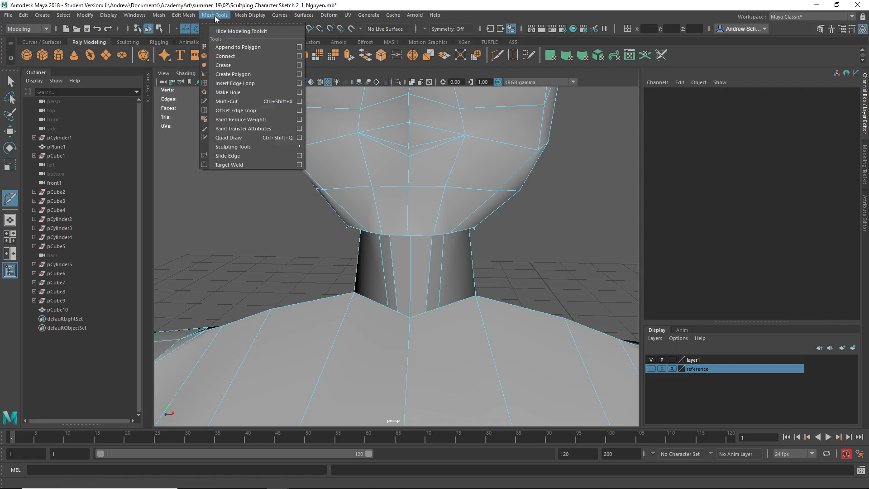
pyautogui.click(243, 164)
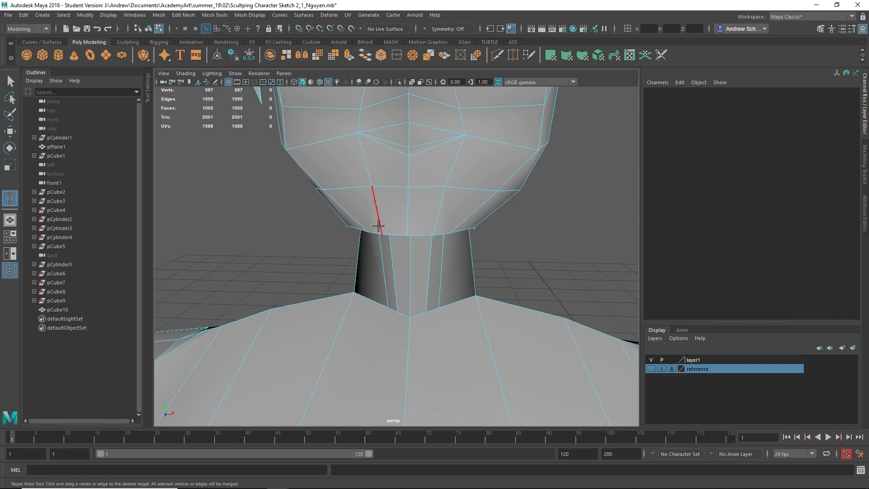
pyautogui.moveTo(423, 233); pyautogui.dragTo(398, 235, button='right')
pyautogui.moveTo(435, 308); pyautogui.dragTo(389, 307)
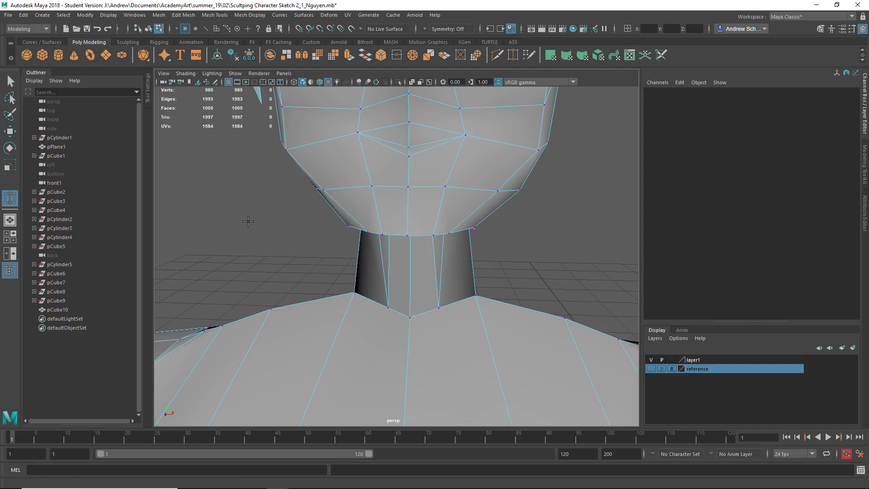
# - Cut a new edge across the upper chest and start another near the shoulder
pyautogui.scroll(-3, 254, 243)
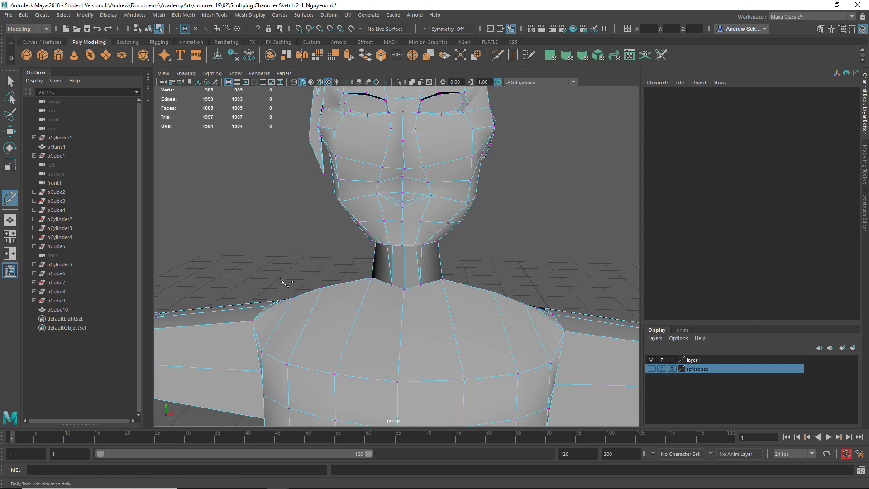
pyautogui.keyDown('alt'); pyautogui.moveTo(281, 285); pyautogui.dragTo(342, 241, button='middle'); pyautogui.keyUp('alt')
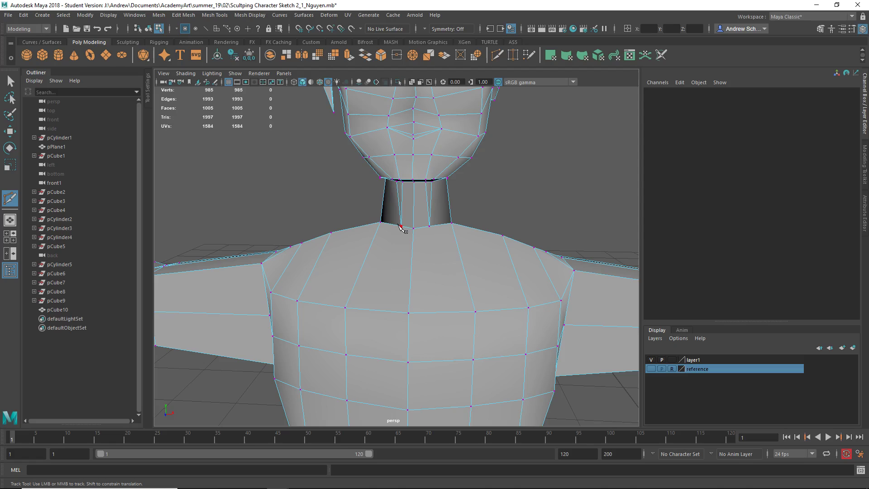
pyautogui.click(345, 307)
pyautogui.press('Return')
pyautogui.click(429, 227)
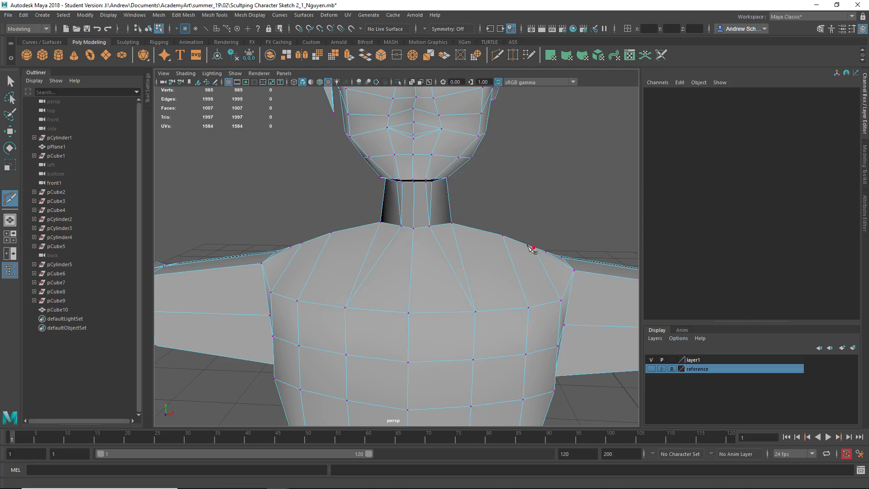
pyautogui.keyDown('alt'); pyautogui.moveTo(488, 208); pyautogui.dragTo(498, 183); pyautogui.keyUp('alt')
# - Delete the two stray interior faces inside the neck
pyautogui.press('1')
pyautogui.keyDown('alt'); pyautogui.moveTo(349, 168); pyautogui.dragTo(513, 169, button='right'); pyautogui.keyUp('alt')
pyautogui.keyDown('alt'); pyautogui.moveTo(372, 121); pyautogui.dragTo(375, 138); pyautogui.keyUp('alt')
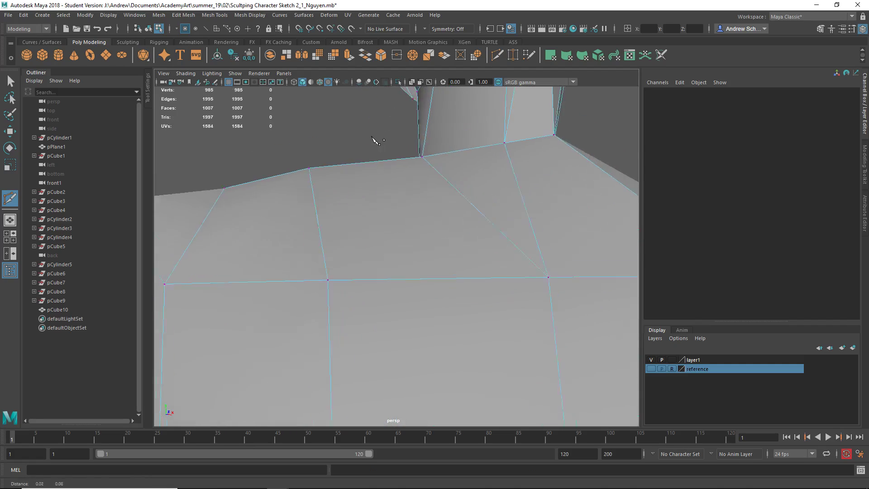
pyautogui.keyDown('alt'); pyautogui.moveTo(375, 138); pyautogui.dragTo(324, 250, button='middle'); pyautogui.keyUp('alt')
pyautogui.moveTo(321, 178)
pyautogui.keyDown('alt'); pyautogui.mouseDown()
pyautogui.moveTo(332, 171)
pyautogui.moveTo(310, 190)
pyautogui.mouseUp(); pyautogui.keyUp('alt')
pyautogui.keyDown('alt'); pyautogui.moveTo(311, 190); pyautogui.dragTo(381, 197, button='right'); pyautogui.keyUp('alt')
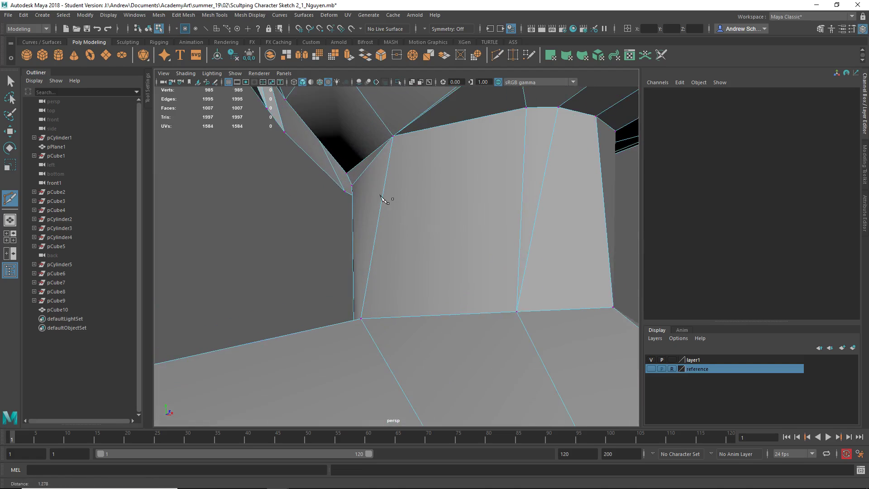
pyautogui.keyDown('alt'); pyautogui.moveTo(379, 160); pyautogui.dragTo(304, 225, button='middle'); pyautogui.keyUp('alt')
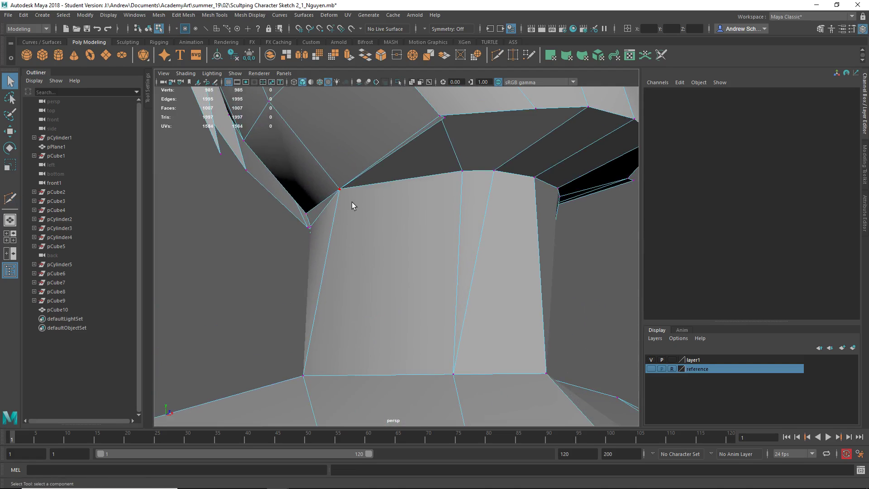
pyautogui.moveTo(352, 206); pyautogui.dragTo(352, 227, button='right')
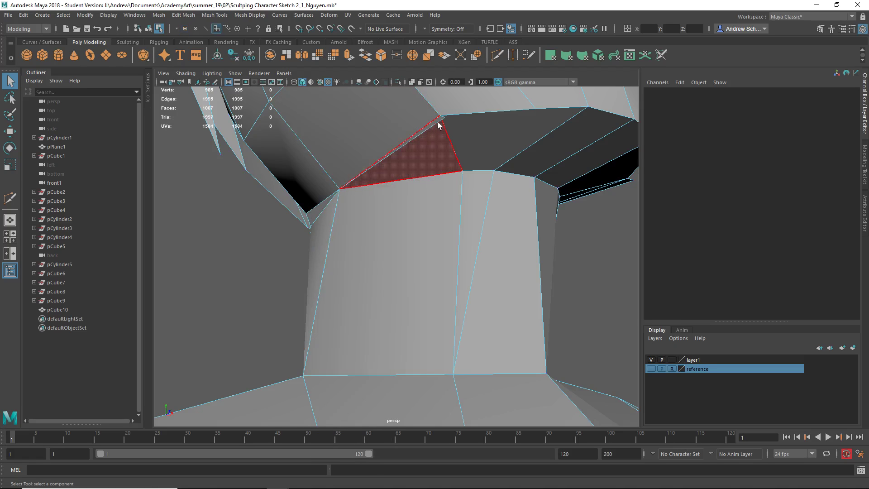
pyautogui.keyDown('alt'); pyautogui.moveTo(439, 117); pyautogui.dragTo(404, 136); pyautogui.keyUp('alt')
pyautogui.click(336, 165)
pyautogui.press('Delete')
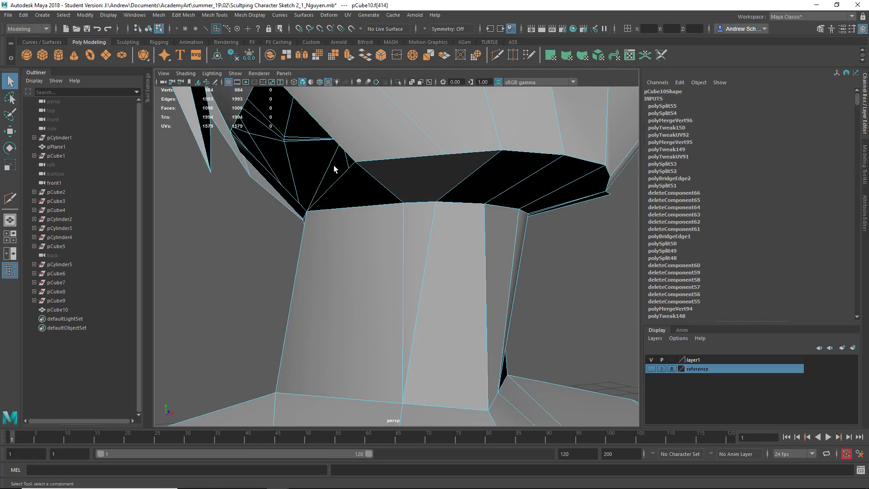
pyautogui.keyDown('alt'); pyautogui.moveTo(554, 262); pyautogui.dragTo(502, 229); pyautogui.keyUp('alt')
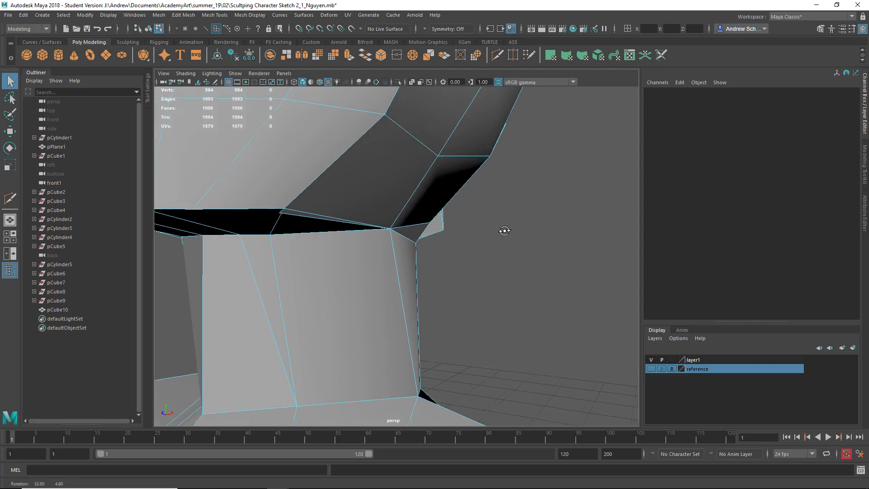
pyautogui.click(371, 184)
pyautogui.press('Delete')
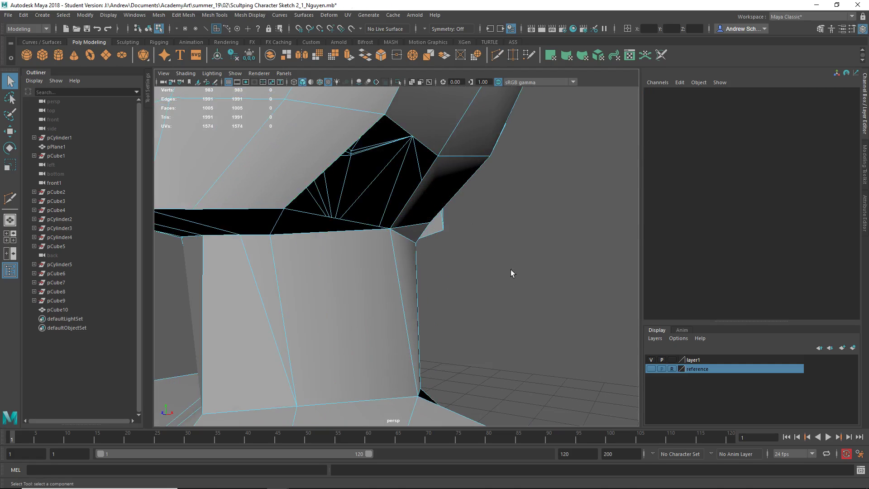
# - Fill both holes beside the neck with Fill Hole, then view the smoothed result
pyautogui.keyDown('alt'); pyautogui.moveTo(511, 271); pyautogui.dragTo(561, 252); pyautogui.keyUp('alt')
pyautogui.rightClick(460, 194)
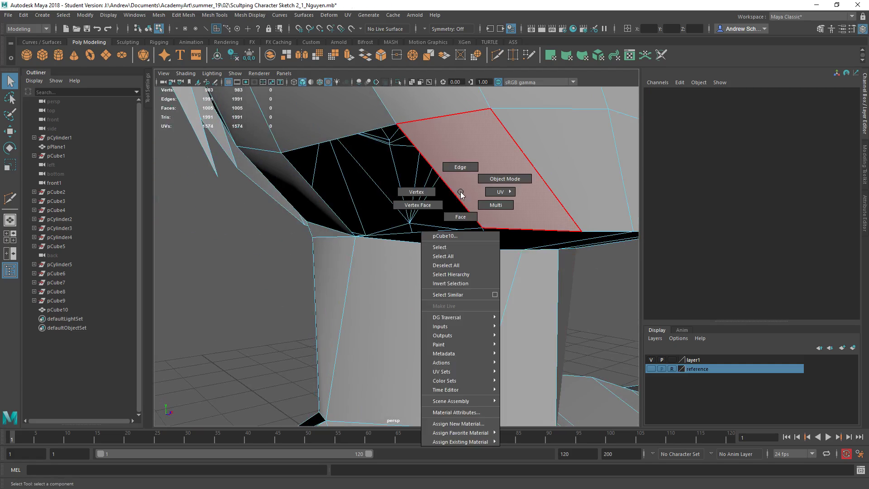
pyautogui.click(460, 162)
pyautogui.click(423, 157)
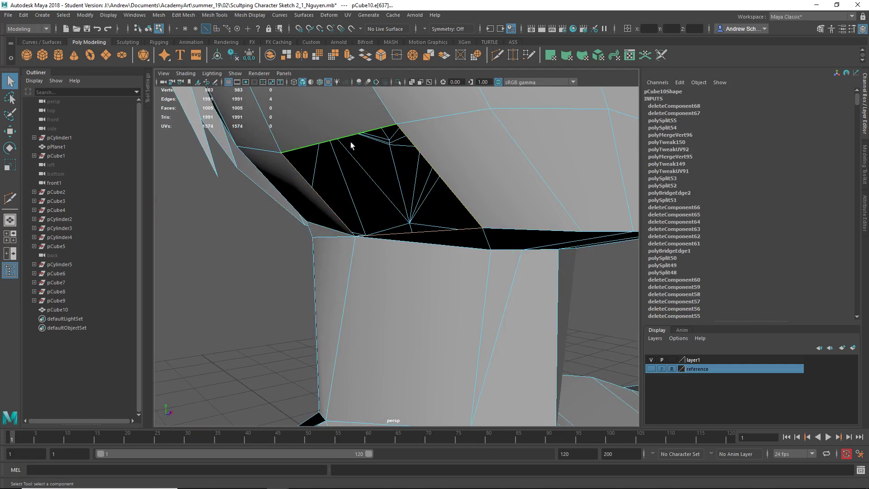
pyautogui.keyDown('shift'); pyautogui.rightClick(258, 244); pyautogui.keyUp('shift')
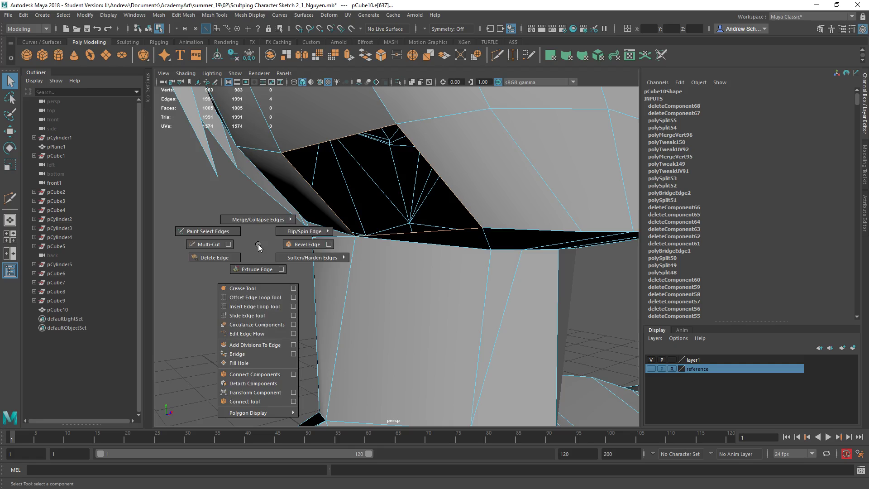
pyautogui.click(261, 364)
pyautogui.keyDown('alt'); pyautogui.moveTo(436, 298); pyautogui.dragTo(354, 293); pyautogui.keyUp('alt')
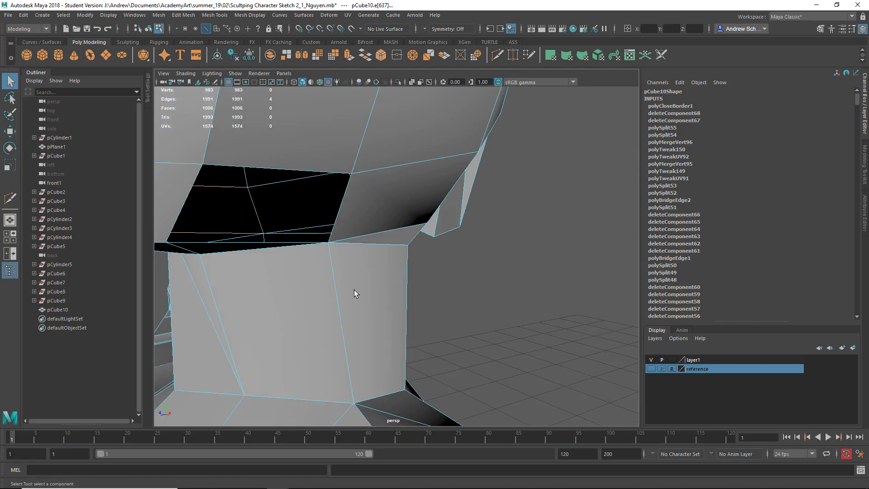
pyautogui.keyDown('shift'); pyautogui.rightClick(526, 271); pyautogui.keyUp('shift')
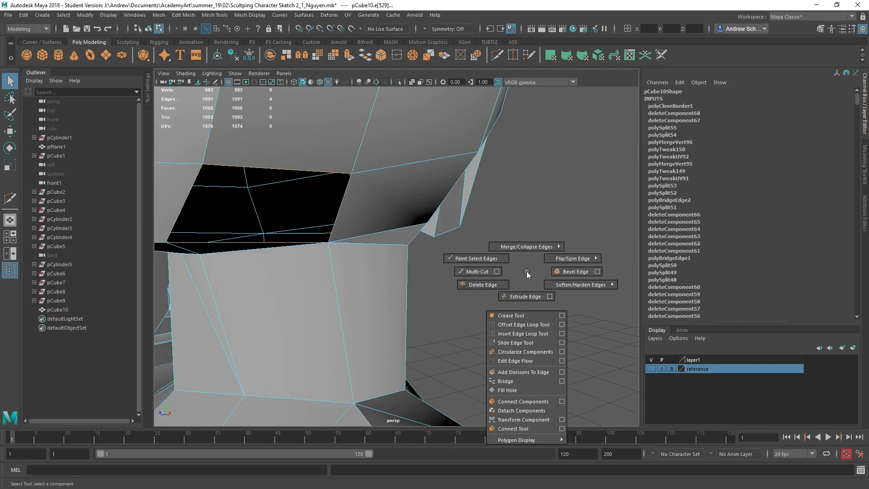
pyautogui.click(518, 390)
pyautogui.press('3')
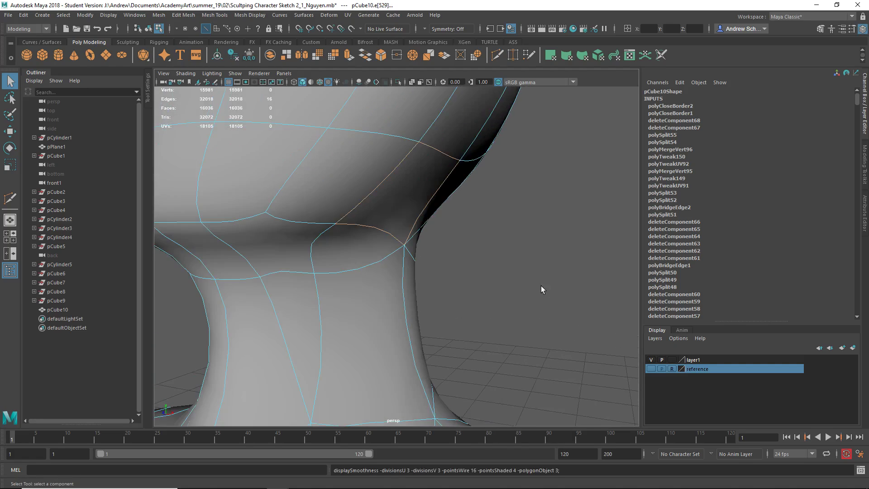
pyautogui.keyDown('alt'); pyautogui.moveTo(541, 286); pyautogui.dragTo(336, 293, button='right'); pyautogui.keyUp('alt')
pyautogui.keyDown('alt'); pyautogui.moveTo(290, 290); pyautogui.dragTo(360, 278); pyautogui.keyUp('alt')
pyautogui.press('1')
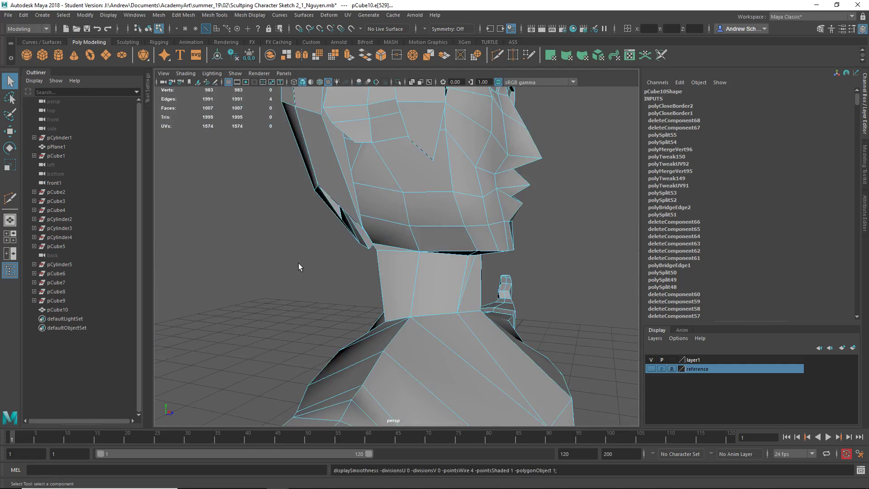
pyautogui.keyDown('alt'); pyautogui.moveTo(299, 263); pyautogui.dragTo(306, 291); pyautogui.keyUp('alt')
pyautogui.keyDown('alt'); pyautogui.moveTo(306, 291); pyautogui.dragTo(311, 320, button='right'); pyautogui.keyUp('alt')
pyautogui.keyDown('alt'); pyautogui.moveTo(311, 320); pyautogui.dragTo(265, 178, button='middle'); pyautogui.keyUp('alt')
pyautogui.keyDown('alt'); pyautogui.moveTo(347, 348); pyautogui.dragTo(398, 249); pyautogui.keyUp('alt')
pyautogui.keyDown('alt'); pyautogui.moveTo(398, 249); pyautogui.dragTo(264, 355, button='right'); pyautogui.keyUp('alt')
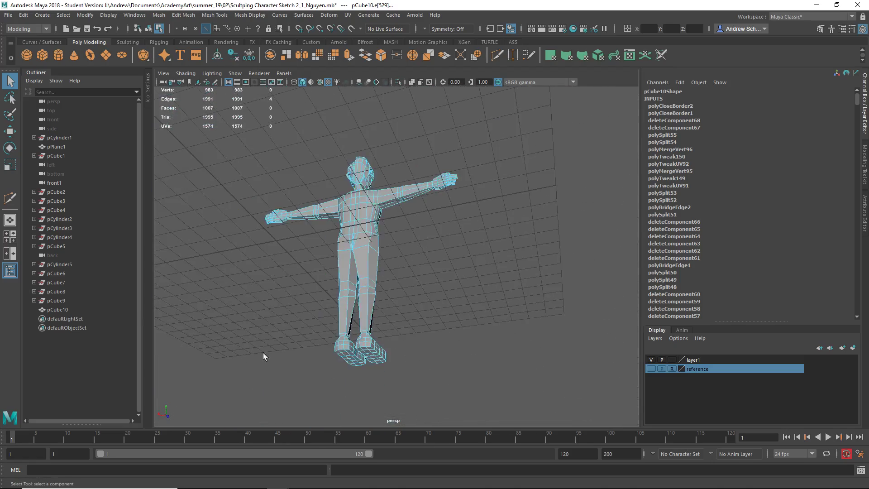
pyautogui.keyDown('alt'); pyautogui.moveTo(264, 355); pyautogui.dragTo(226, 366); pyautogui.keyUp('alt')
pyautogui.press('3')
pyautogui.moveTo(404, 318)
pyautogui.keyDown('alt'); pyautogui.mouseDown()
pyautogui.moveTo(418, 318)
pyautogui.moveTo(390, 318)
pyautogui.mouseUp(); pyautogui.keyUp('alt')
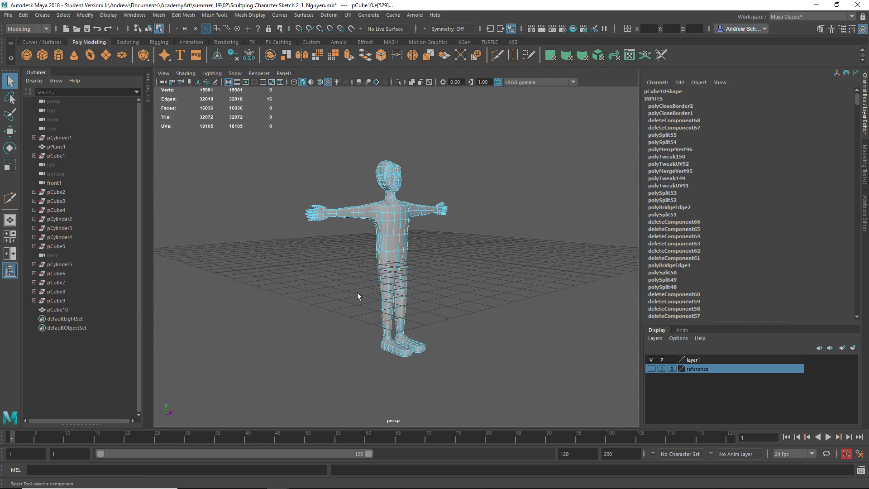
pyautogui.keyDown('alt'); pyautogui.moveTo(356, 295); pyautogui.dragTo(307, 401, button='middle'); pyautogui.keyUp('alt')
pyautogui.moveTo(359, 293); pyautogui.dragTo(393, 219, button='right')
pyautogui.click(415, 292)
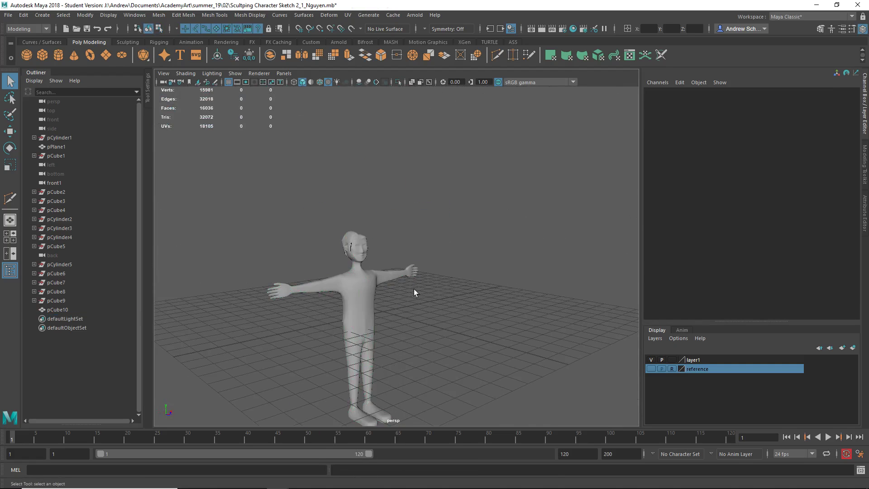
pyautogui.keyDown('alt'); pyautogui.moveTo(312, 320); pyautogui.dragTo(536, 310, button='right'); pyautogui.keyUp('alt')
pyautogui.keyDown('alt'); pyautogui.moveTo(372, 318); pyautogui.dragTo(404, 263, button='middle'); pyautogui.keyUp('alt')
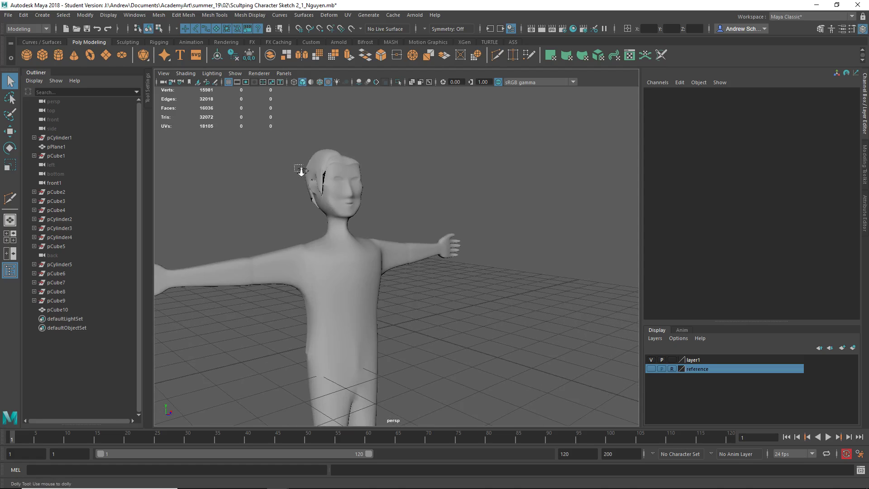
pyautogui.keyDown('ctrl'); pyautogui.keyDown('alt'); pyautogui.moveTo(301, 171); pyautogui.dragTo(332, 202); pyautogui.keyUp('alt'); pyautogui.keyUp('ctrl')
pyautogui.keyDown('alt'); pyautogui.moveTo(407, 225); pyautogui.dragTo(359, 228); pyautogui.keyUp('alt')
# - Select the head mesh and inspect the hair area in smoothed and low-poly views
pyautogui.click(504, 217)
pyautogui.press('1')
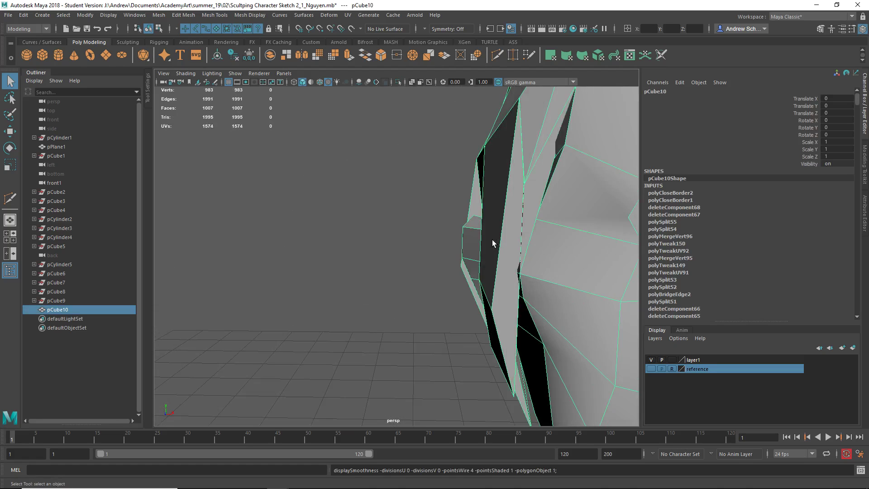
pyautogui.keyDown('alt'); pyautogui.moveTo(493, 285); pyautogui.dragTo(419, 233); pyautogui.keyUp('alt')
pyautogui.press('3')
pyautogui.press('1')
pyautogui.keyDown('alt'); pyautogui.moveTo(419, 233); pyautogui.dragTo(323, 252, button='middle'); pyautogui.keyUp('alt')
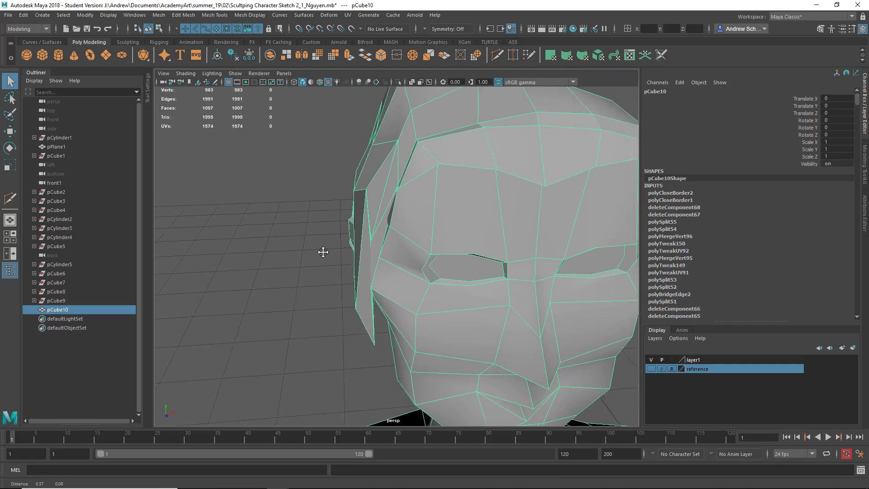
# - Try moving a vertex beside the hairline, then undo the move
pyautogui.moveTo(366, 193); pyautogui.dragTo(355, 193, button='right')
pyautogui.click(357, 196)
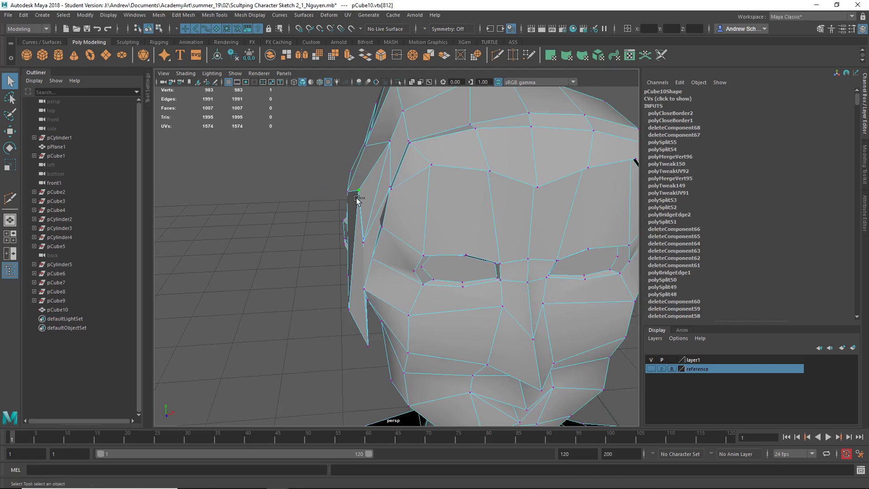
pyautogui.press('w')
pyautogui.moveTo(358, 190); pyautogui.dragTo(366, 231)
pyautogui.hotkey('ctrl', 'z')
# - Slide the vertex below along the temple, undo the depth move, and clear the selection
pyautogui.click(365, 248)
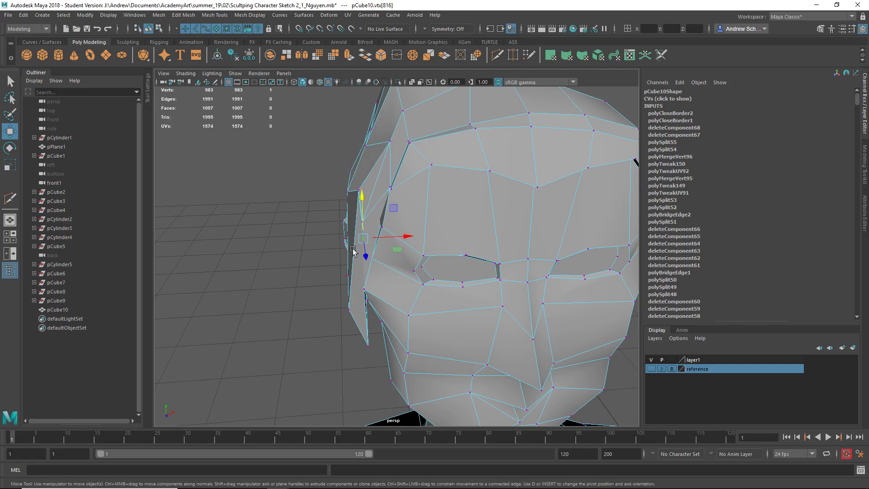
pyautogui.moveTo(373, 236)
pyautogui.mouseDown()
pyautogui.moveTo(390, 244)
pyautogui.moveTo(367, 240)
pyautogui.mouseUp()
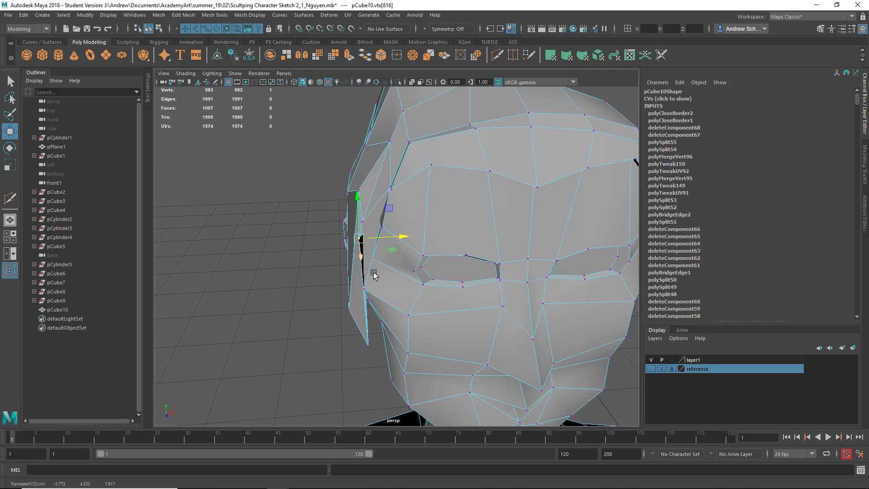
pyautogui.moveTo(373, 274)
pyautogui.keyDown('alt'); pyautogui.mouseDown()
pyautogui.moveTo(373, 292)
pyautogui.moveTo(367, 268)
pyautogui.moveTo(370, 290)
pyautogui.mouseUp(); pyautogui.keyUp('alt')
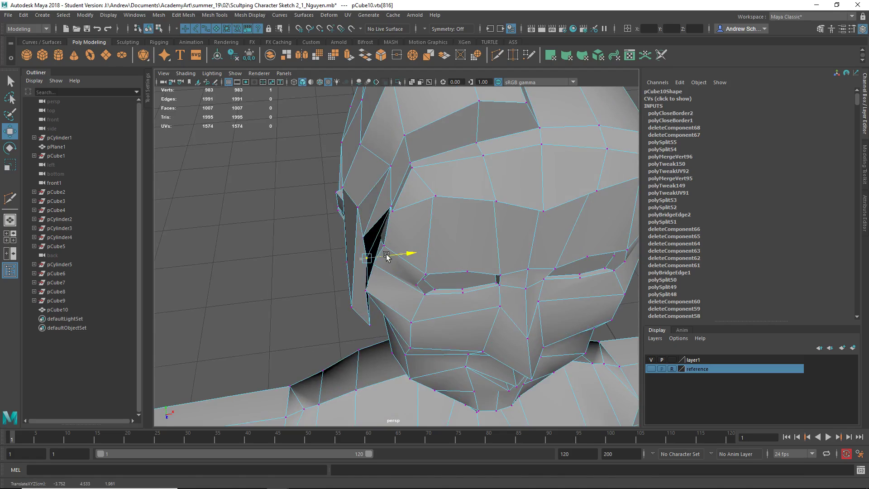
pyautogui.keyDown('alt'); pyautogui.moveTo(387, 256); pyautogui.dragTo(375, 263); pyautogui.keyUp('alt')
pyautogui.hotkey('ctrl', 'z')
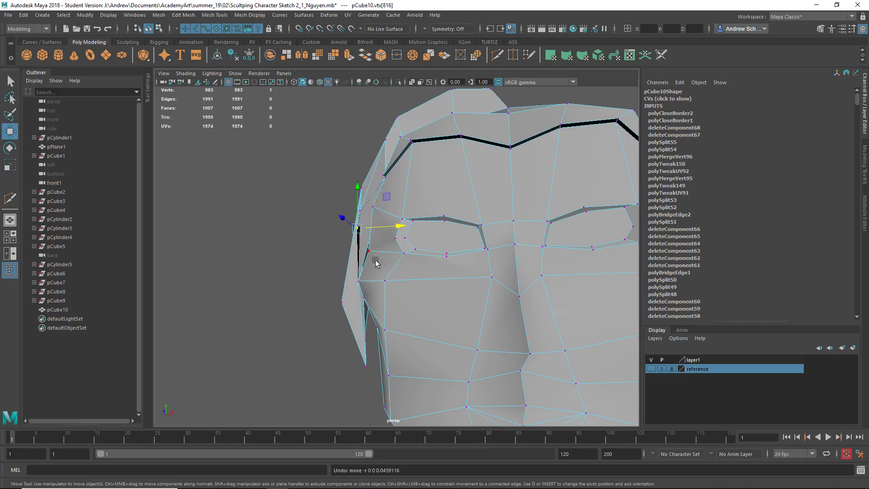
pyautogui.hotkey('ctrl', 'z')
pyautogui.click(309, 271)
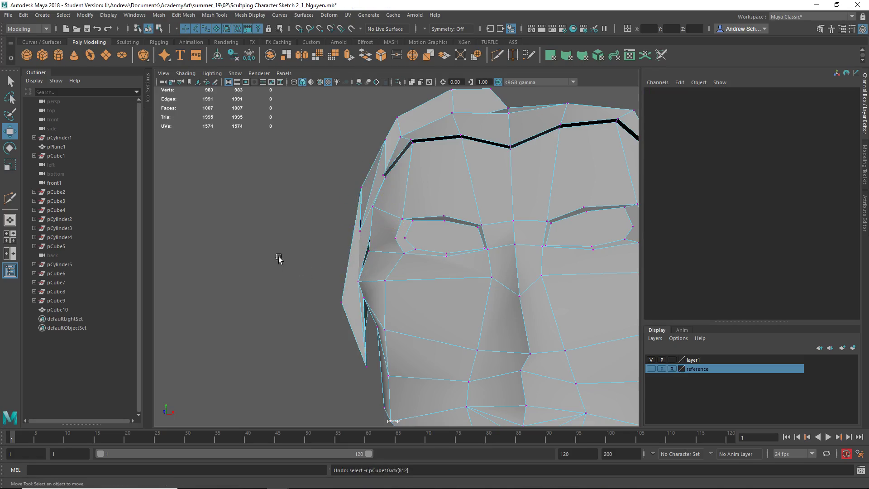
pyautogui.keyDown('alt'); pyautogui.moveTo(279, 258); pyautogui.dragTo(350, 231); pyautogui.keyUp('alt')
# - Select and delete eight interior faces on the side of the head
pyautogui.moveTo(351, 229); pyautogui.dragTo(356, 260, button='right')
pyautogui.click(358, 291)
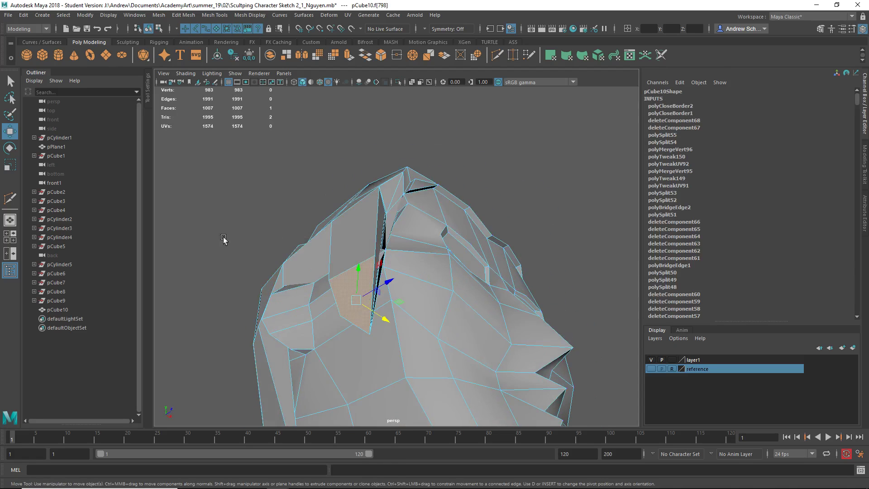
pyautogui.keyDown('alt'); pyautogui.moveTo(223, 238); pyautogui.dragTo(207, 264); pyautogui.keyUp('alt')
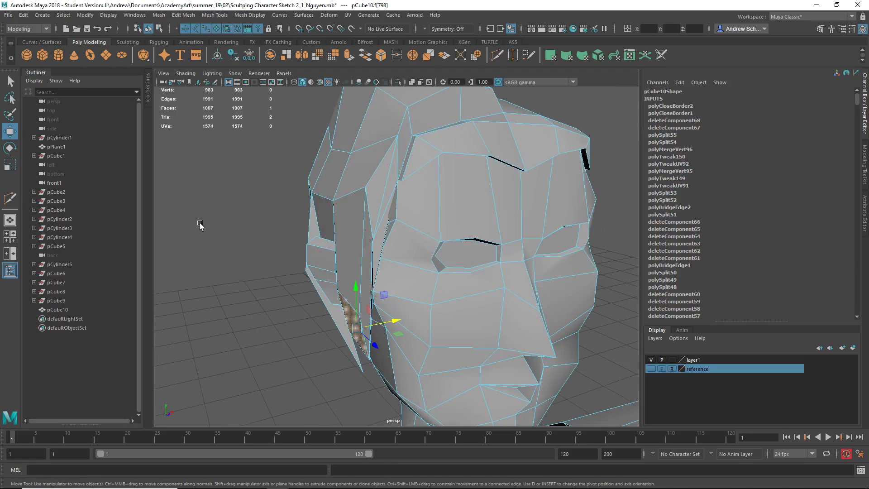
pyautogui.hotkey('shift', '.')
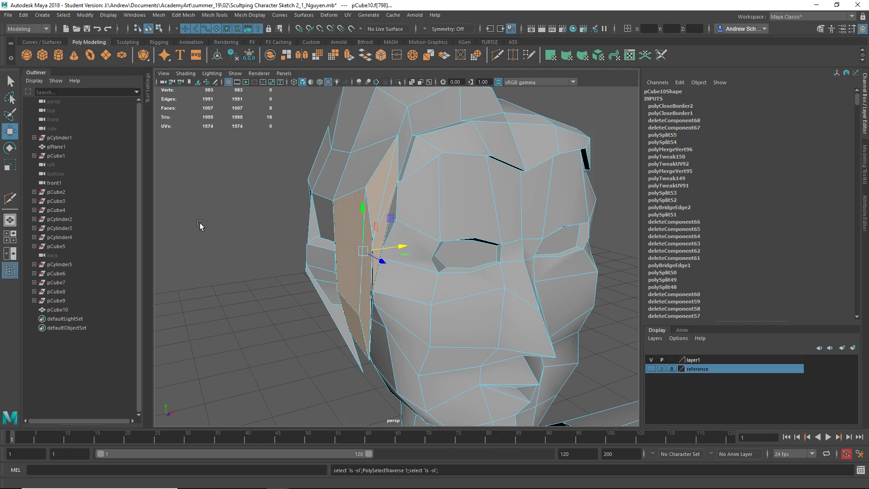
pyautogui.press('Delete')
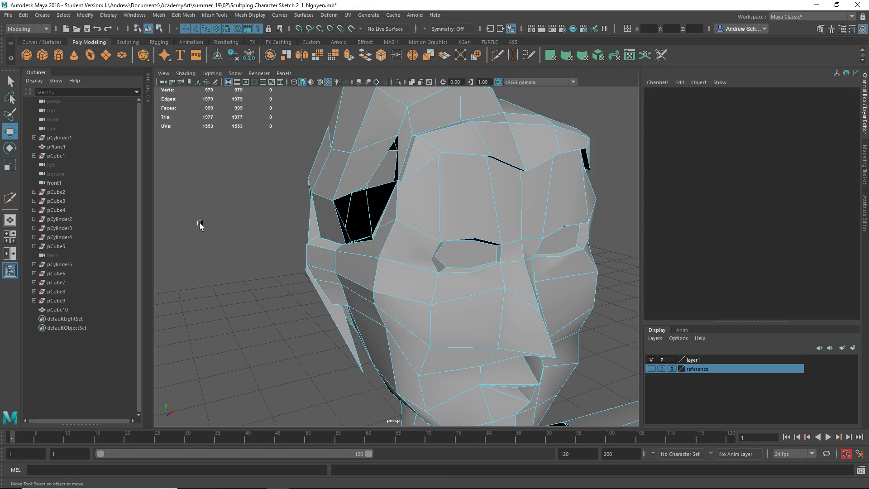
pyautogui.keyDown('alt'); pyautogui.moveTo(199, 224); pyautogui.dragTo(262, 176); pyautogui.keyUp('alt')
# - Undo the face deletion and return the head to Object Mode
pyautogui.hotkey('ctrl', 'z')
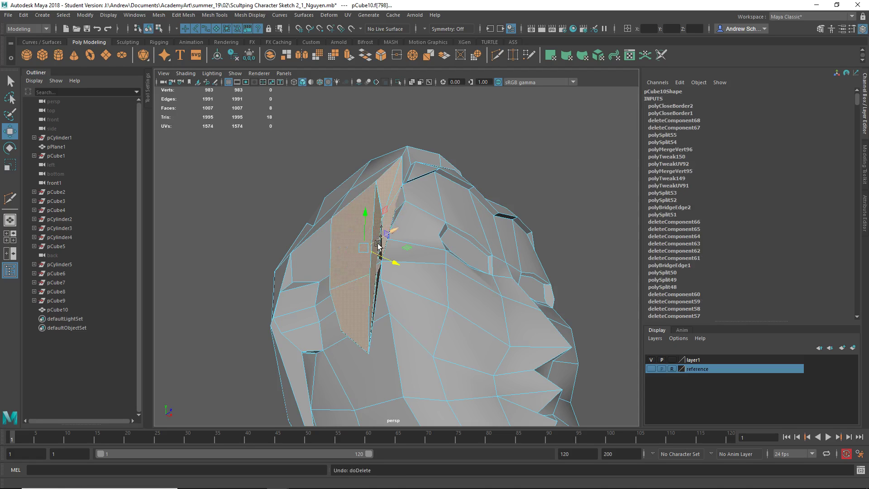
pyautogui.keyDown('alt'); pyautogui.moveTo(544, 219); pyautogui.dragTo(486, 247); pyautogui.keyUp('alt')
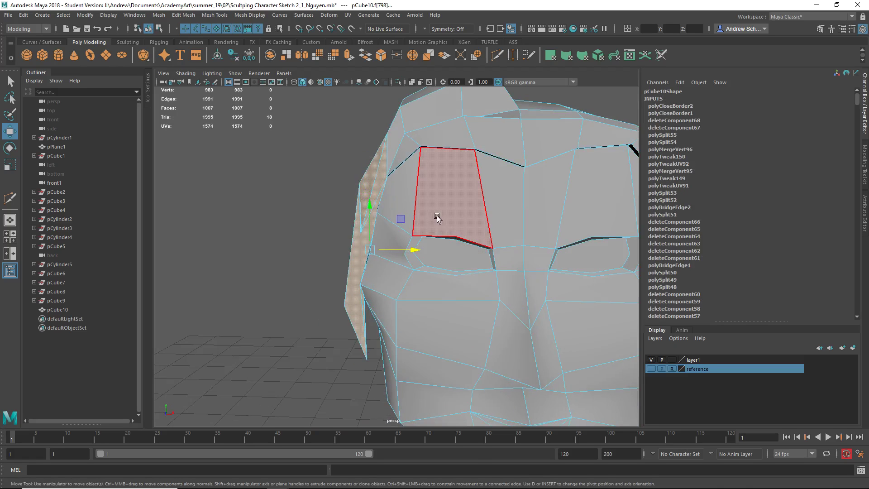
pyautogui.moveTo(432, 213); pyautogui.dragTo(475, 177, button='right')
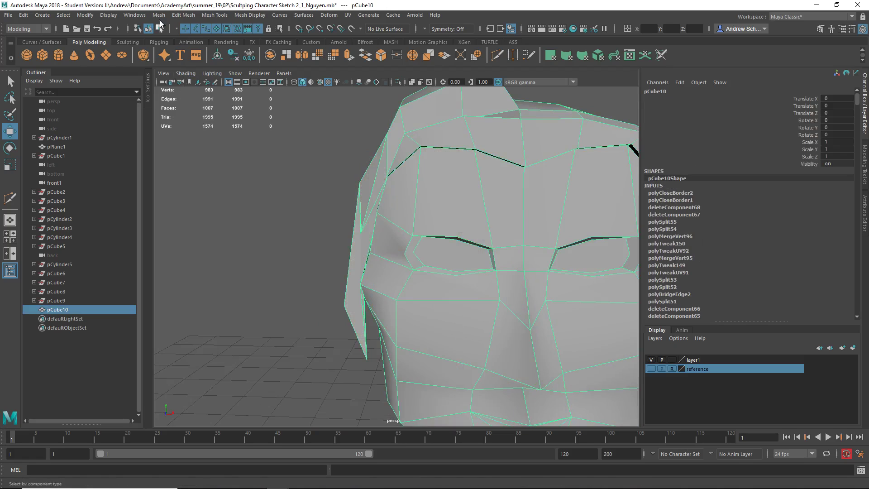
# - Run Mesh > Cleanup on the head mesh
pyautogui.click(159, 15)
pyautogui.click(221, 193)
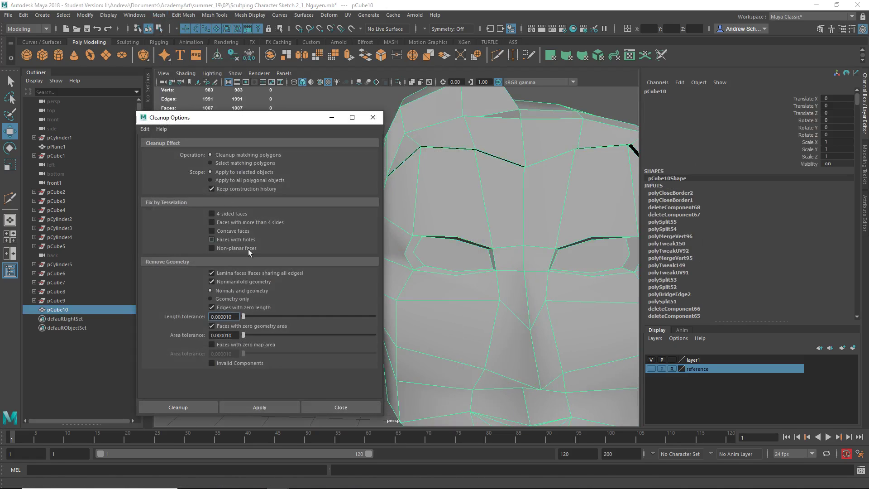
pyautogui.click(191, 407)
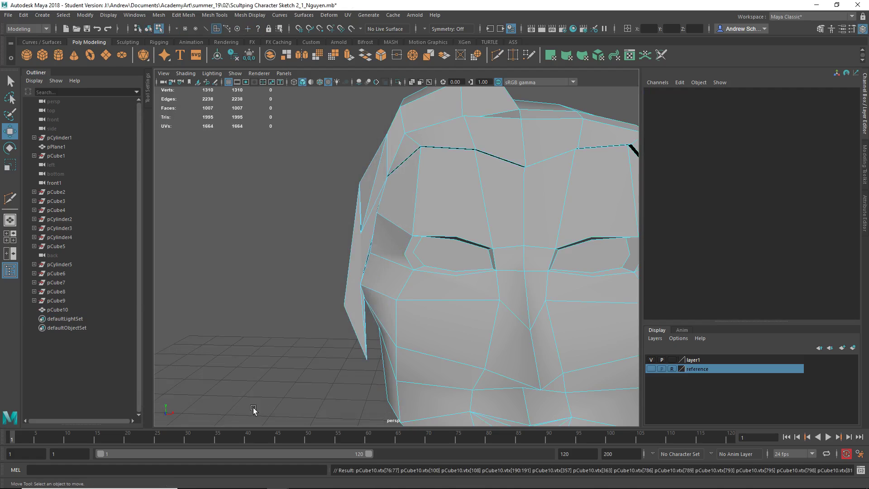
pyautogui.keyDown('alt'); pyautogui.moveTo(273, 325); pyautogui.dragTo(349, 242); pyautogui.keyUp('alt')
# - Select the three faces along the cheek crack, including the thin sliver, and delete them
pyautogui.moveTo(354, 230); pyautogui.dragTo(353, 306, button='right')
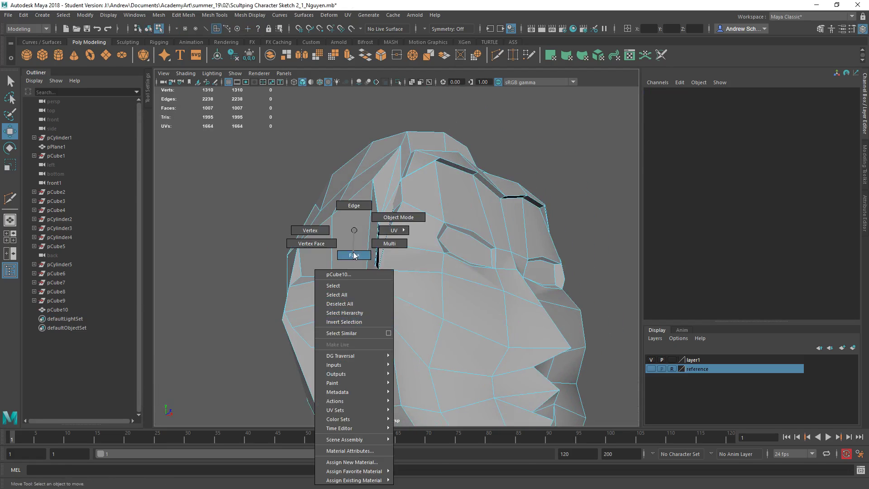
pyautogui.moveTo(354, 255); pyautogui.dragTo(353, 256, button='right')
pyautogui.click(344, 305)
pyautogui.hotkey('shift', '.')
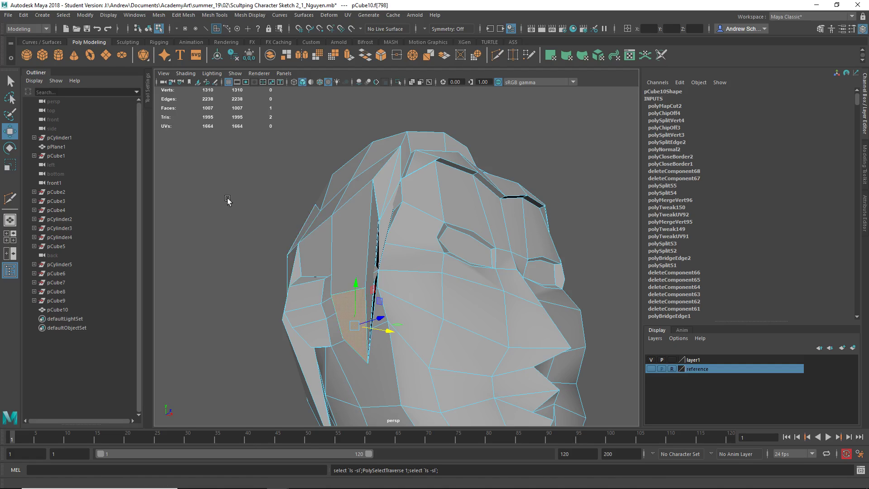
pyautogui.keyDown('shift'); pyautogui.click(349, 251); pyautogui.keyUp('shift')
pyautogui.keyDown('shift'); pyautogui.click(377, 297); pyautogui.keyUp('shift')
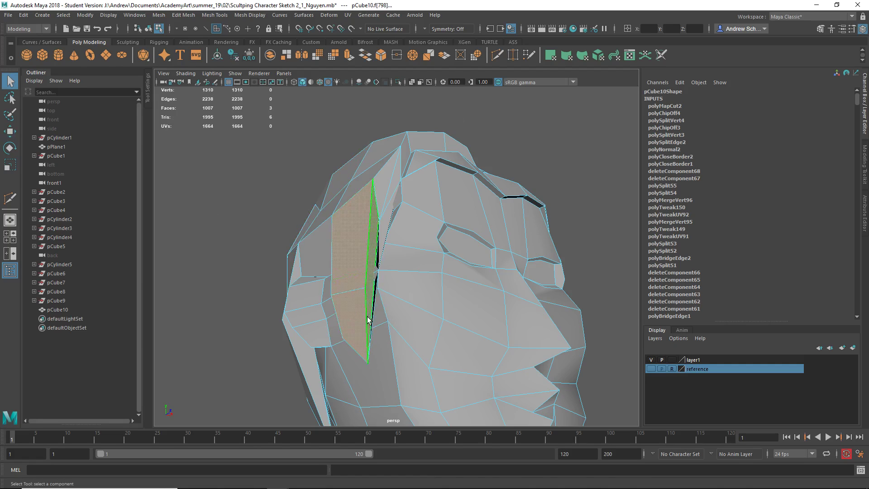
pyautogui.press('Delete')
pyautogui.keyDown('alt'); pyautogui.moveTo(478, 308); pyautogui.dragTo(465, 340); pyautogui.keyUp('alt')
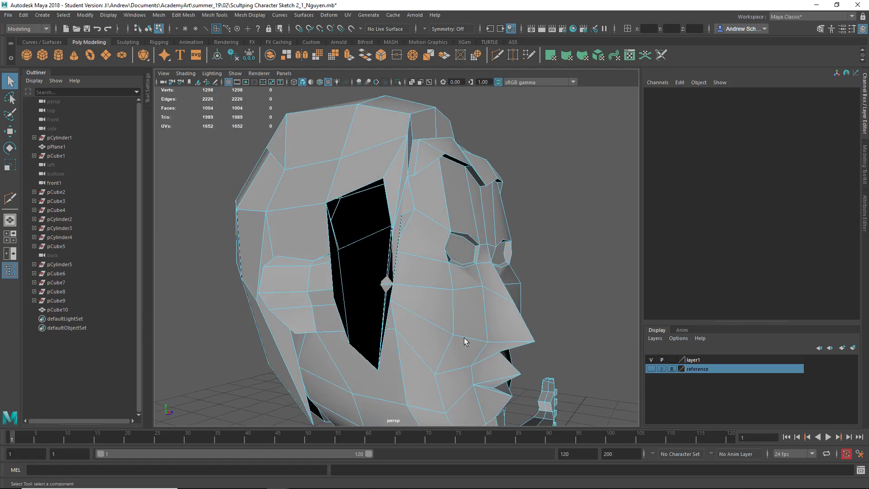
# - Delete the five thin sliver faces inside the temple and cheek hole
pyautogui.click(379, 340)
pyautogui.press('Delete')
pyautogui.click(345, 313)
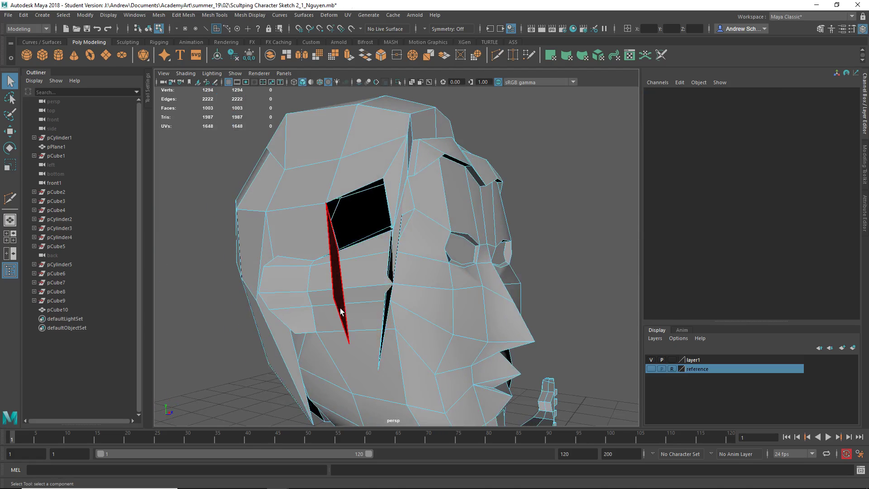
pyautogui.press('Delete')
pyautogui.click(383, 327)
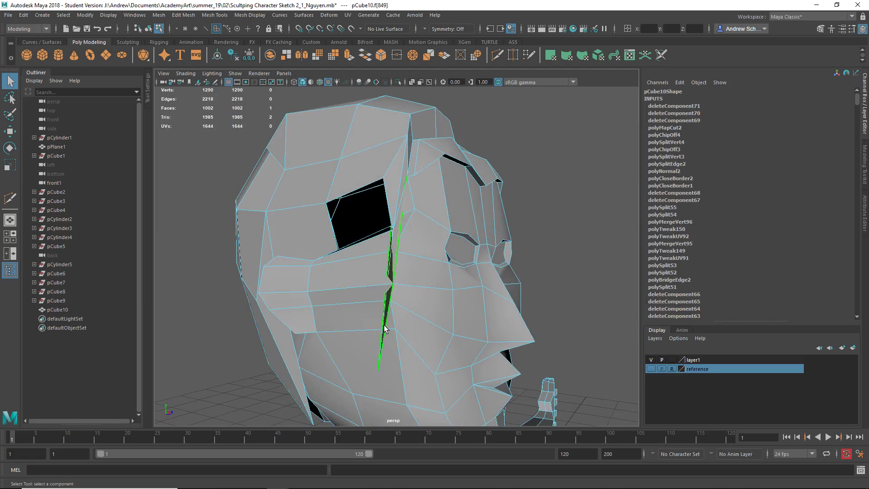
pyautogui.press('Delete')
pyautogui.click(384, 322)
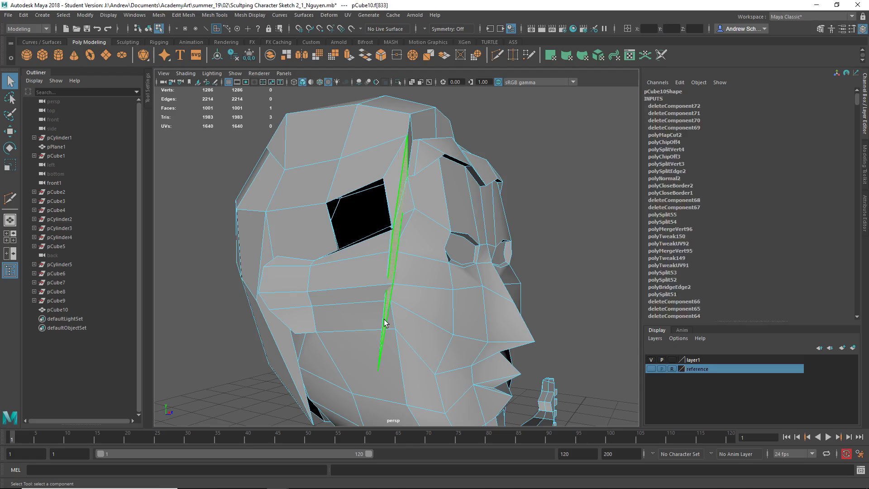
pyautogui.press('Delete')
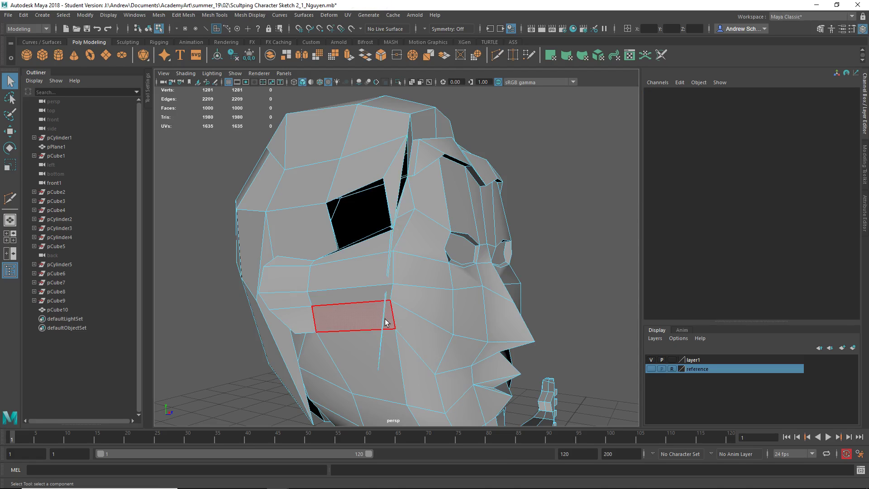
pyautogui.keyDown('alt'); pyautogui.moveTo(542, 286); pyautogui.dragTo(484, 322); pyautogui.keyUp('alt')
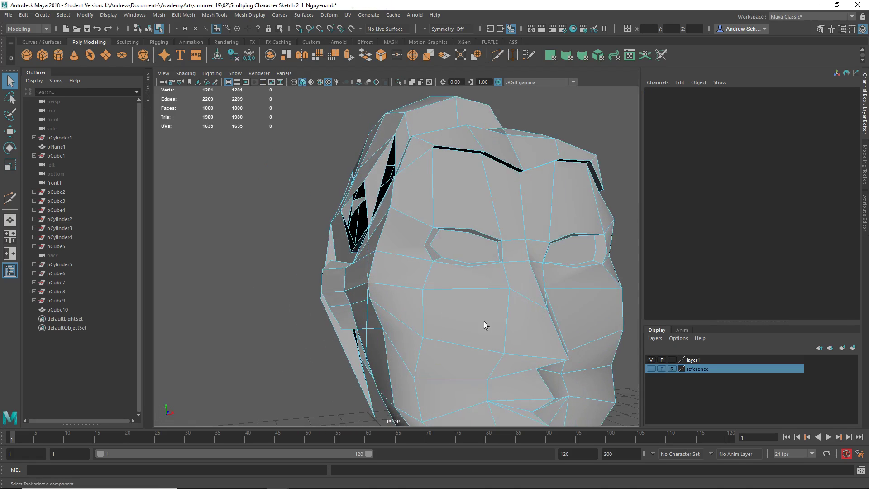
pyautogui.moveTo(367, 343)
pyautogui.keyDown('alt'); pyautogui.mouseDown()
pyautogui.moveTo(319, 315)
pyautogui.moveTo(357, 336)
pyautogui.mouseUp(); pyautogui.keyUp('alt')
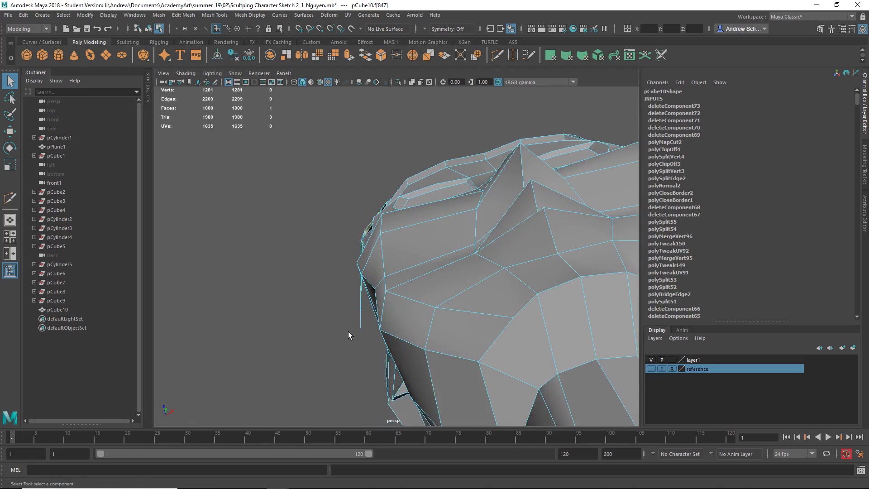
pyautogui.press('Delete')
# - From a front view, delete the four sliver faces around the eye socket
pyautogui.keyDown('alt'); pyautogui.moveTo(355, 306); pyautogui.dragTo(267, 219); pyautogui.keyUp('alt')
pyautogui.click(324, 193)
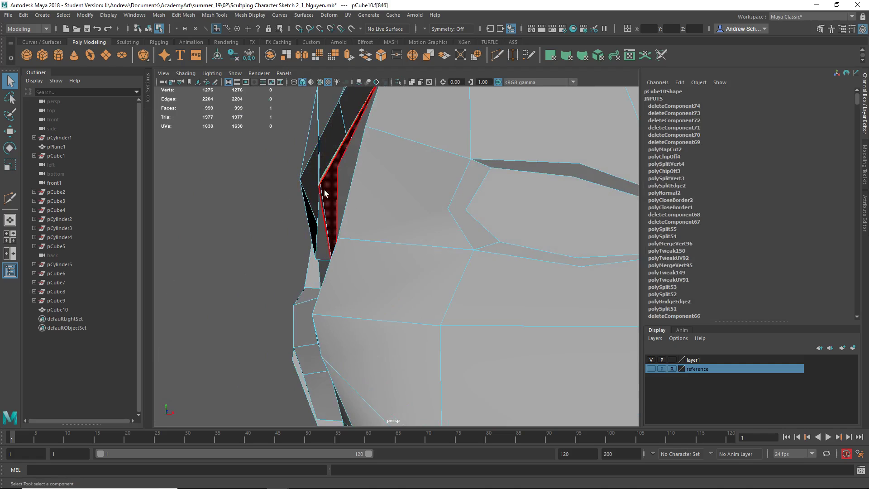
pyautogui.press('Delete')
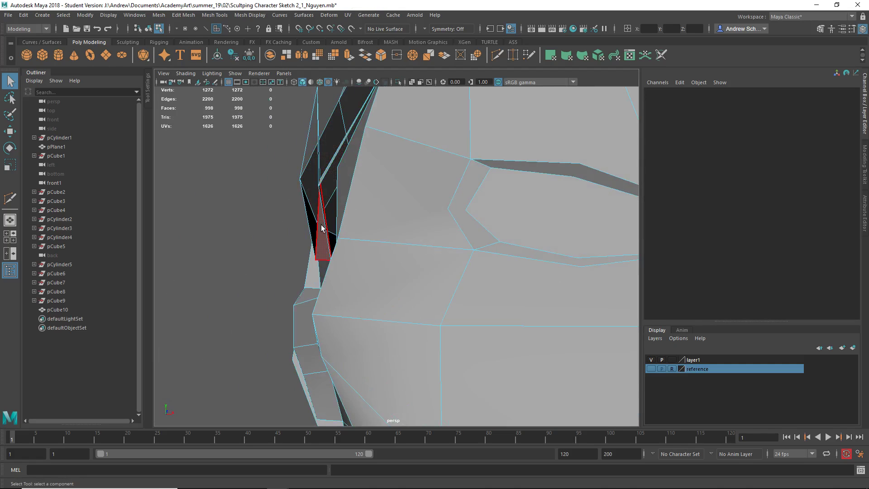
pyautogui.click(321, 227)
pyautogui.press('Delete')
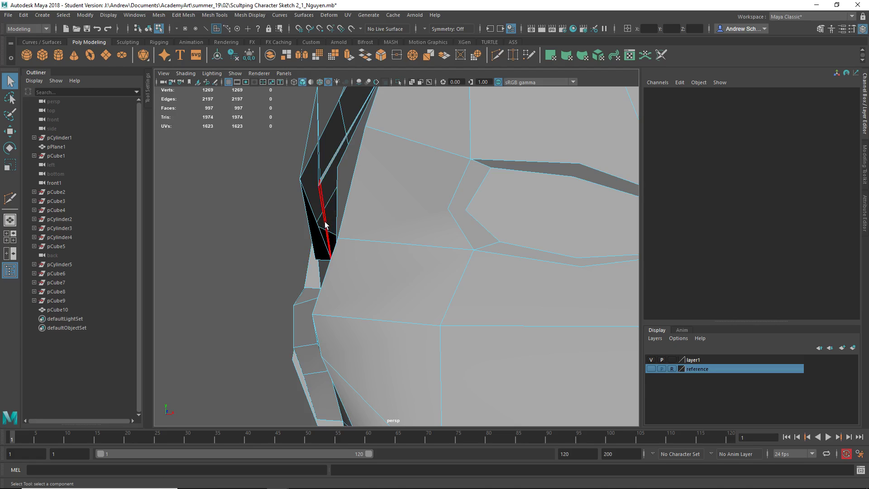
pyautogui.click(325, 224)
pyautogui.press('Delete')
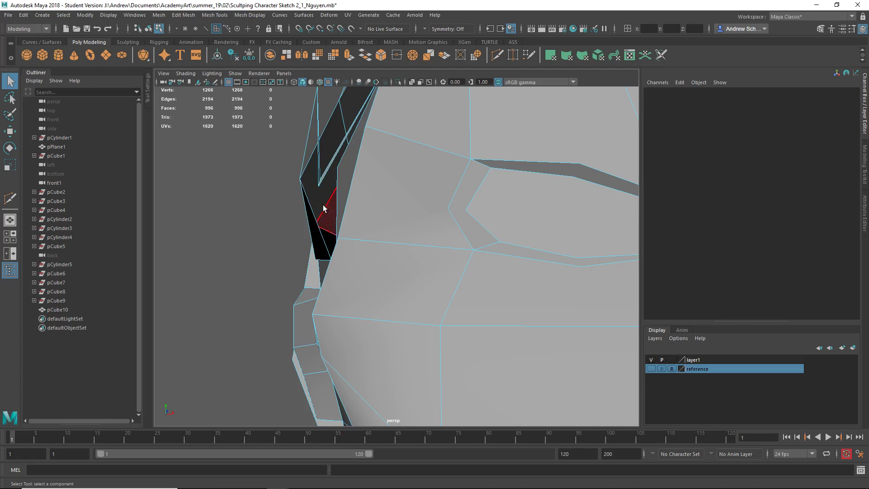
pyautogui.click(319, 180)
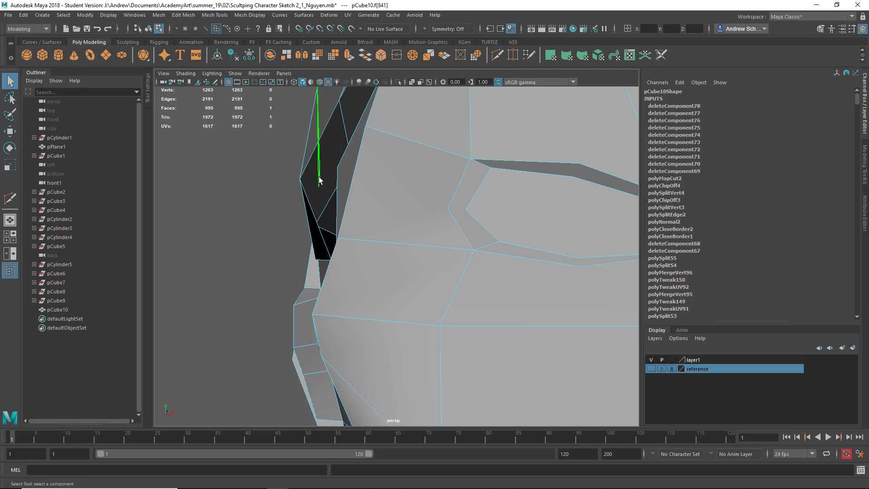
pyautogui.press('Delete')
# - Delete one more leftover sliver by the eye, bringing the head to 993 faces
pyautogui.keyDown('alt'); pyautogui.moveTo(281, 228); pyautogui.dragTo(294, 266); pyautogui.keyUp('alt')
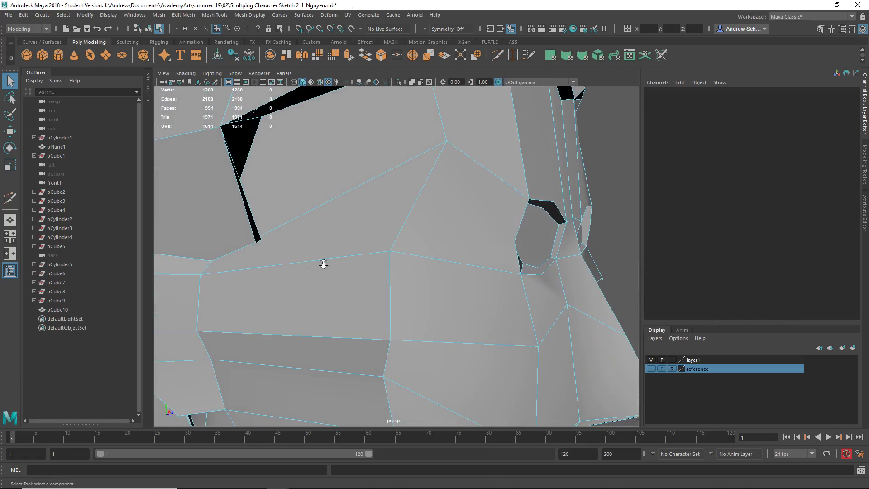
pyautogui.keyDown('alt'); pyautogui.moveTo(323, 261); pyautogui.dragTo(280, 245, button='right'); pyautogui.keyUp('alt')
pyautogui.keyDown('alt'); pyautogui.moveTo(280, 244); pyautogui.dragTo(253, 264); pyautogui.keyUp('alt')
pyautogui.keyDown('alt'); pyautogui.moveTo(253, 264); pyautogui.dragTo(493, 294, button='right'); pyautogui.keyUp('alt')
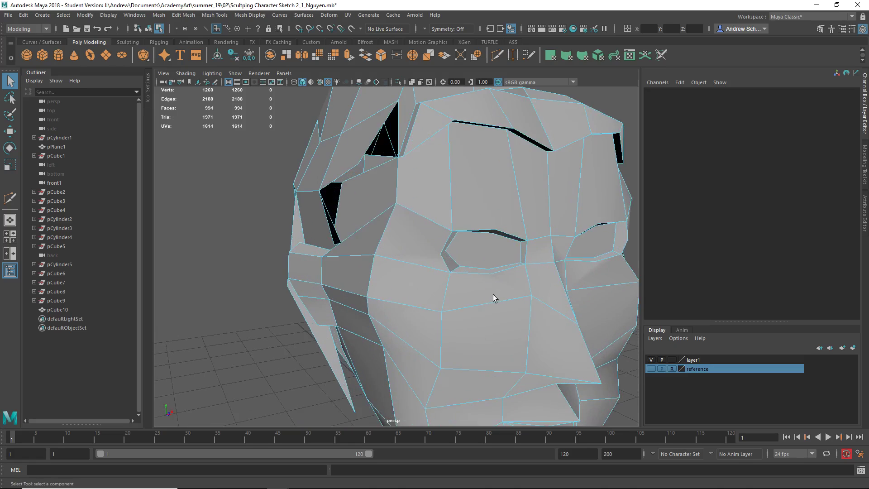
pyautogui.click(364, 188)
pyautogui.press('Delete')
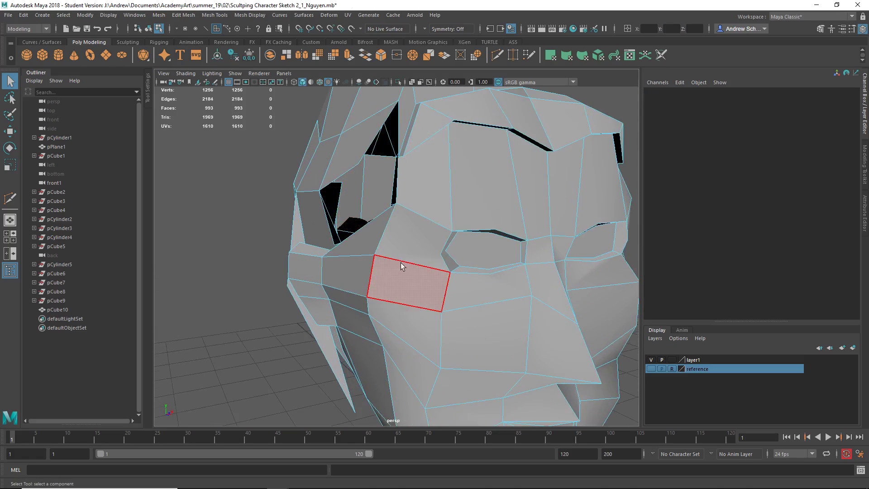
pyautogui.keyDown('alt'); pyautogui.moveTo(401, 266); pyautogui.dragTo(365, 267); pyautogui.keyUp('alt')
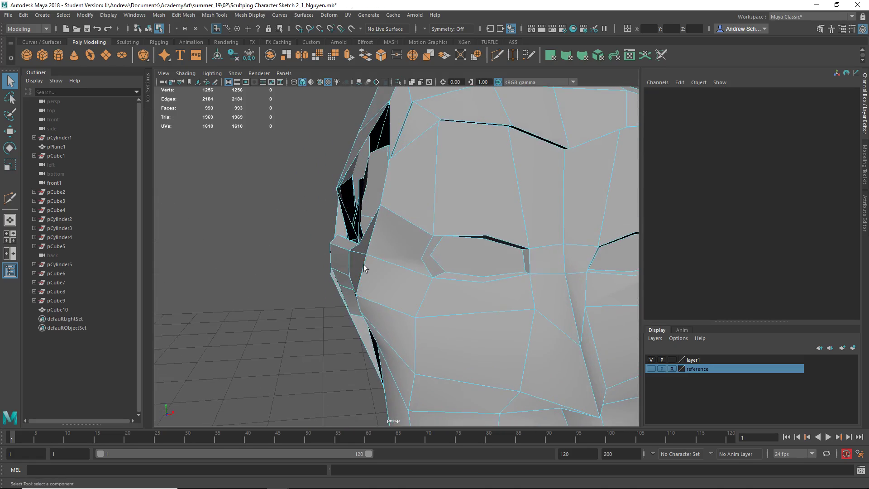
# - From inside the head mesh, delete a stray interior face and the face behind it
pyautogui.keyDown('alt'); pyautogui.moveTo(383, 311); pyautogui.dragTo(293, 311); pyautogui.keyUp('alt')
pyautogui.keyDown('alt'); pyautogui.moveTo(292, 311); pyautogui.dragTo(455, 323, button='right'); pyautogui.keyUp('alt')
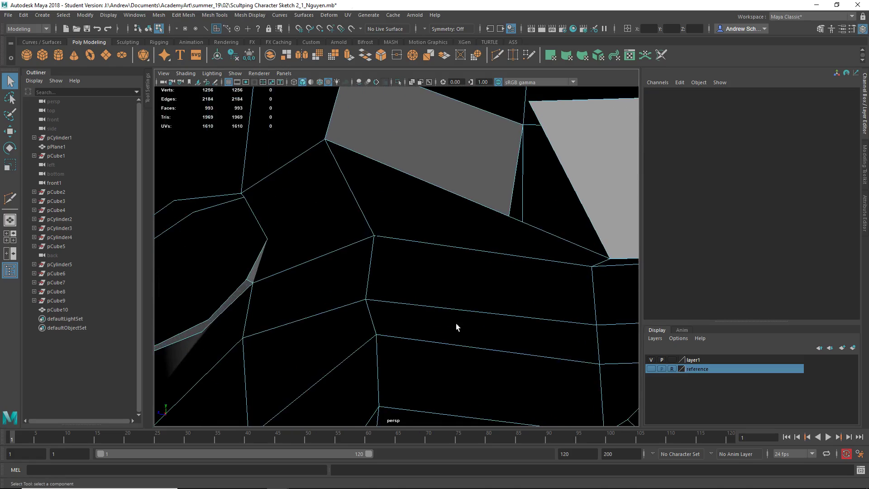
pyautogui.keyDown('alt'); pyautogui.moveTo(455, 323); pyautogui.dragTo(357, 321); pyautogui.keyUp('alt')
pyautogui.keyDown('alt'); pyautogui.moveTo(358, 321); pyautogui.dragTo(456, 312, button='right'); pyautogui.keyUp('alt')
pyautogui.keyDown('alt'); pyautogui.moveTo(456, 312); pyautogui.dragTo(422, 287); pyautogui.keyUp('alt')
pyautogui.click(446, 178)
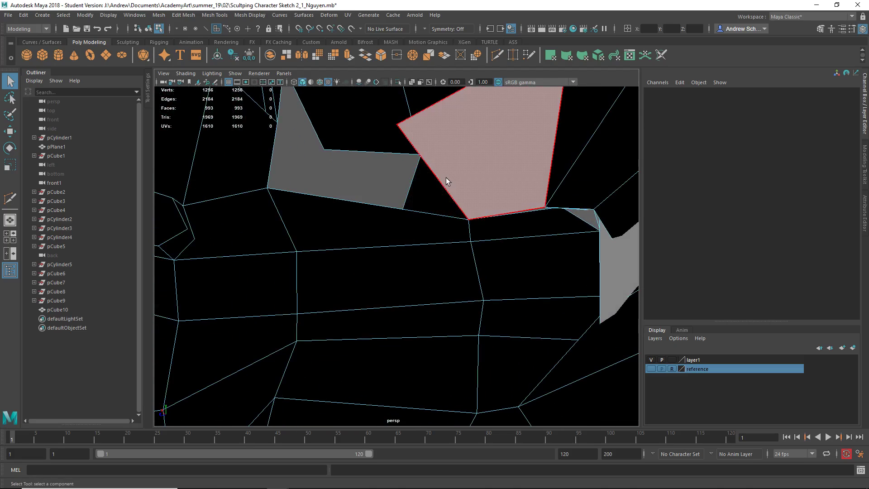
pyautogui.press('Delete')
pyautogui.click(519, 176)
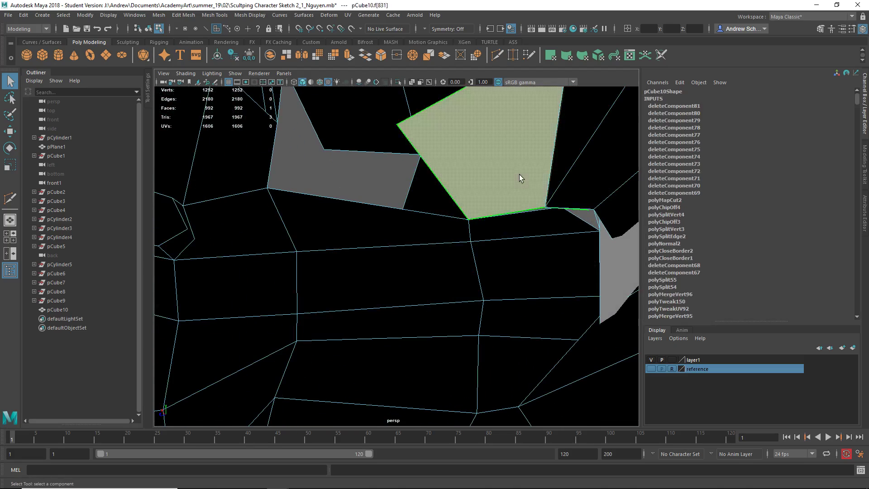
pyautogui.press('Delete')
# - Delete two more thin stray interior faces
pyautogui.keyDown('alt'); pyautogui.moveTo(382, 242); pyautogui.dragTo(359, 218); pyautogui.keyUp('alt')
pyautogui.click(330, 192)
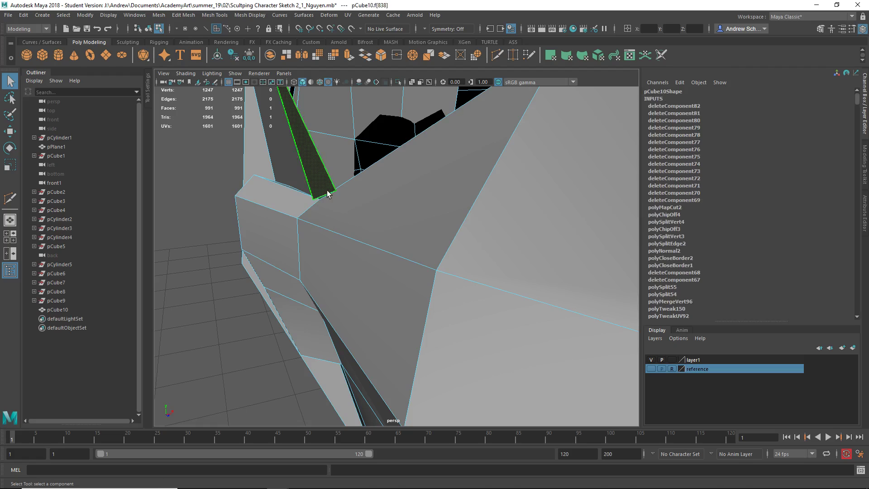
pyautogui.press('Delete')
pyautogui.keyDown('alt'); pyautogui.moveTo(260, 311); pyautogui.dragTo(277, 301); pyautogui.keyUp('alt')
pyautogui.click(335, 163)
pyautogui.press('Delete')
# - Delete the large stray interior face, the grey interior face and a thin sliver
pyautogui.keyDown('alt'); pyautogui.moveTo(277, 301); pyautogui.dragTo(620, 304, button='right'); pyautogui.keyUp('alt')
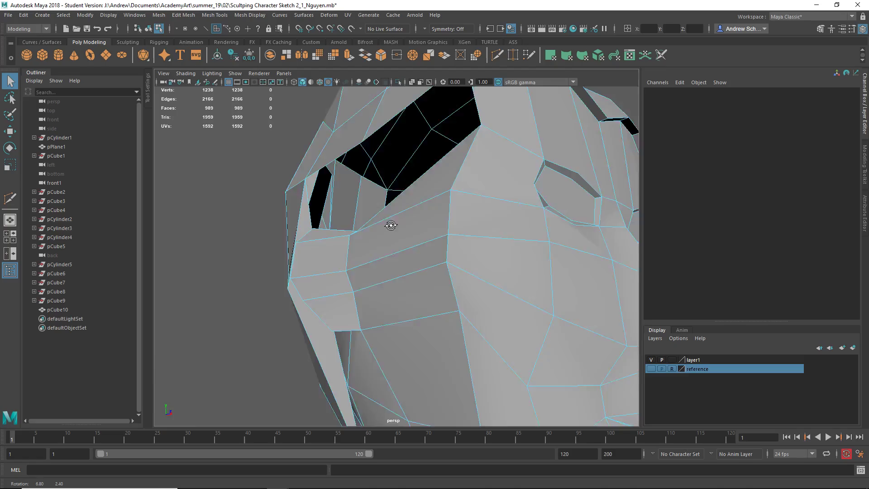
pyautogui.keyDown('alt'); pyautogui.moveTo(391, 224); pyautogui.dragTo(292, 252); pyautogui.keyUp('alt')
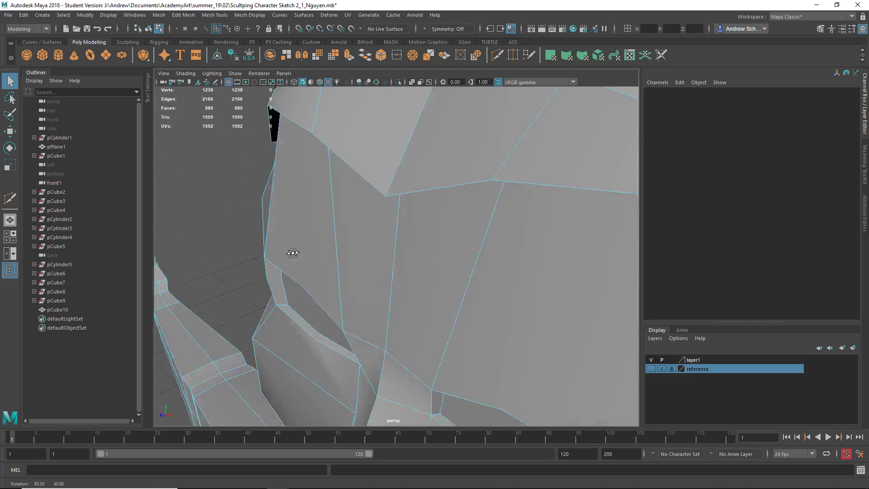
pyautogui.keyDown('alt'); pyautogui.moveTo(293, 252); pyautogui.dragTo(463, 262, button='right'); pyautogui.keyUp('alt')
pyautogui.keyDown('alt'); pyautogui.moveTo(463, 262); pyautogui.dragTo(481, 262); pyautogui.keyUp('alt')
pyautogui.scroll(3, 485, 268)
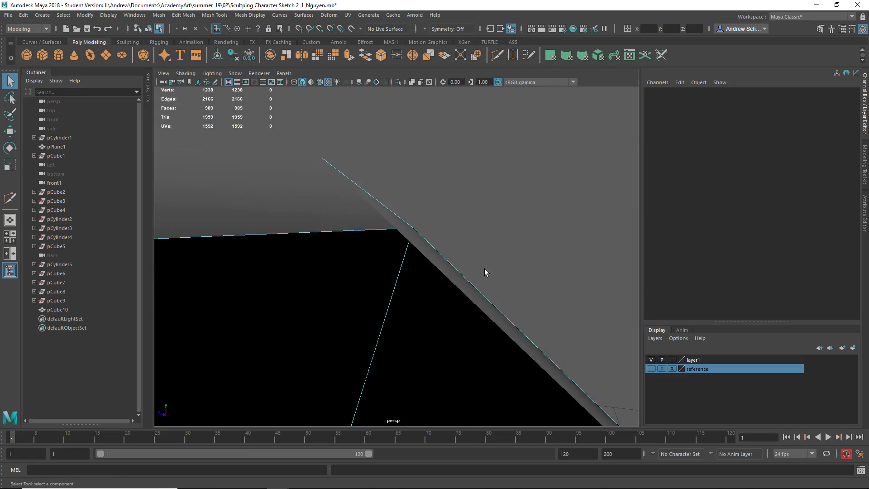
pyautogui.keyDown('alt'); pyautogui.moveTo(484, 272); pyautogui.dragTo(510, 228, button='middle'); pyautogui.keyUp('alt')
pyautogui.keyDown('alt'); pyautogui.moveTo(507, 247); pyautogui.dragTo(503, 254, button='right'); pyautogui.keyUp('alt')
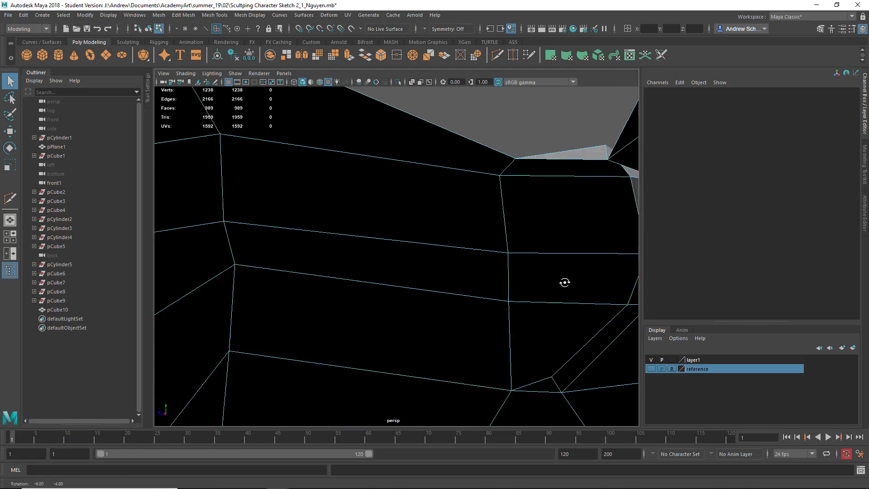
pyautogui.moveTo(564, 282)
pyautogui.keyDown('alt'); pyautogui.mouseDown()
pyautogui.moveTo(597, 285)
pyautogui.moveTo(524, 277)
pyautogui.moveTo(560, 271)
pyautogui.mouseUp(); pyautogui.keyUp('alt')
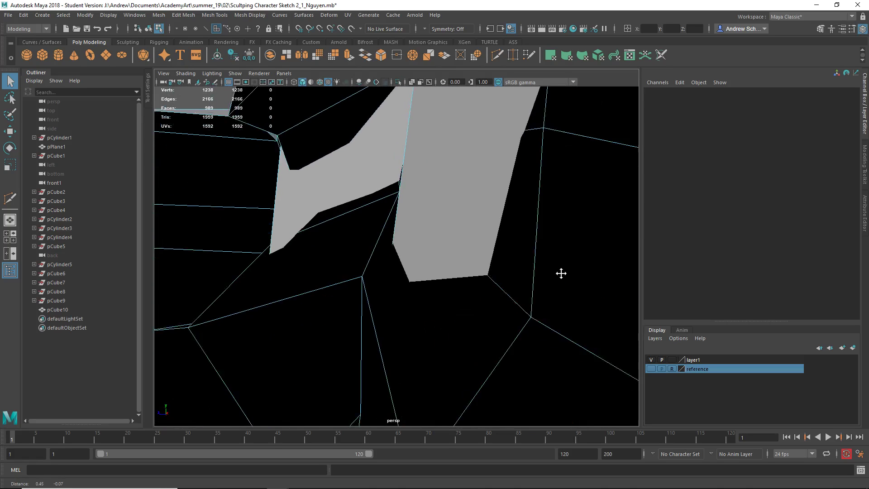
pyautogui.click(468, 220)
pyautogui.press('Delete')
pyautogui.click(376, 179)
pyautogui.press('Delete')
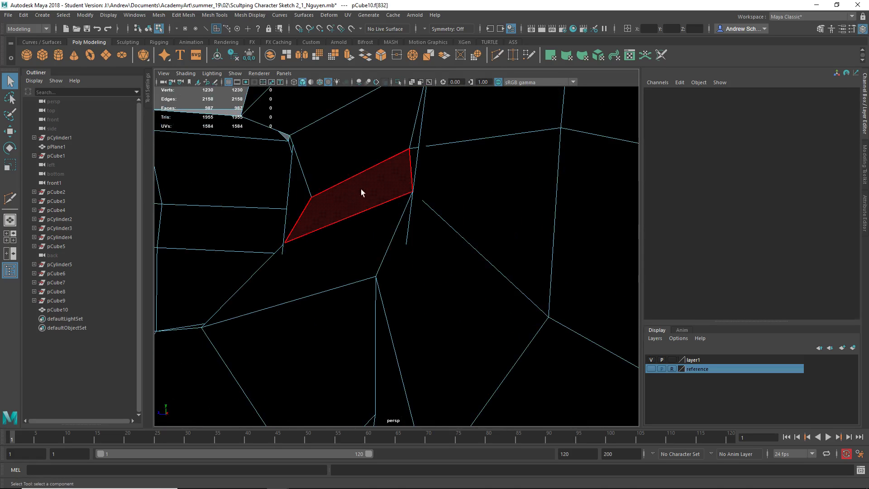
pyautogui.click(224, 110)
pyautogui.press('Delete')
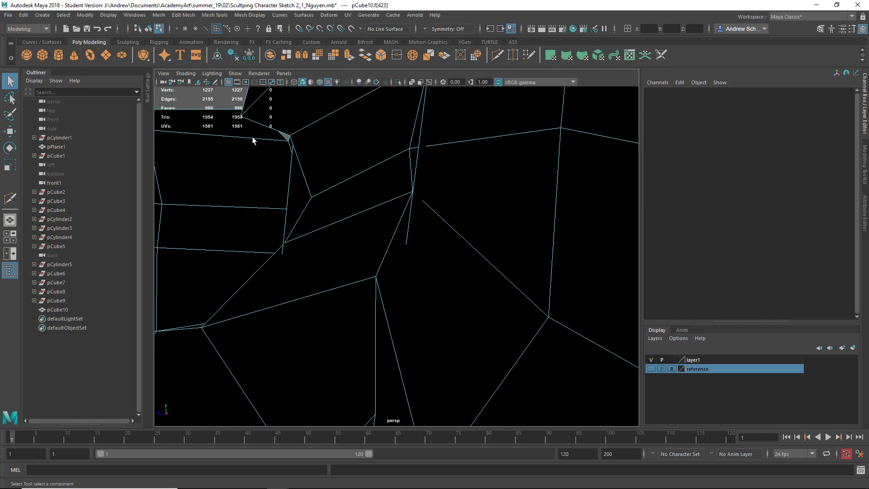
# - Delete the three thin faces beside and inside the eye socket
pyautogui.keyDown('alt'); pyautogui.moveTo(320, 248); pyautogui.dragTo(551, 248); pyautogui.keyUp('alt')
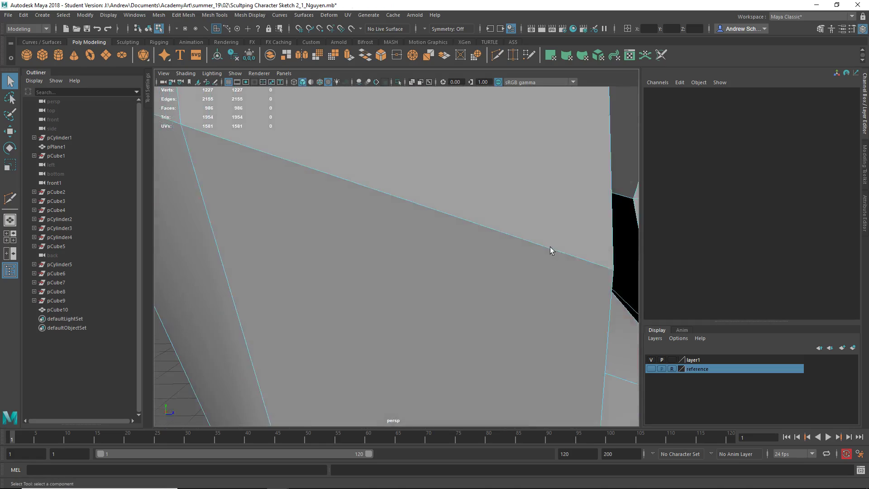
pyautogui.keyDown('alt'); pyautogui.moveTo(550, 249); pyautogui.dragTo(520, 247, button='right'); pyautogui.keyUp('alt')
pyautogui.keyDown('alt'); pyautogui.moveTo(509, 260); pyautogui.dragTo(404, 214); pyautogui.keyUp('alt')
pyautogui.click(349, 195)
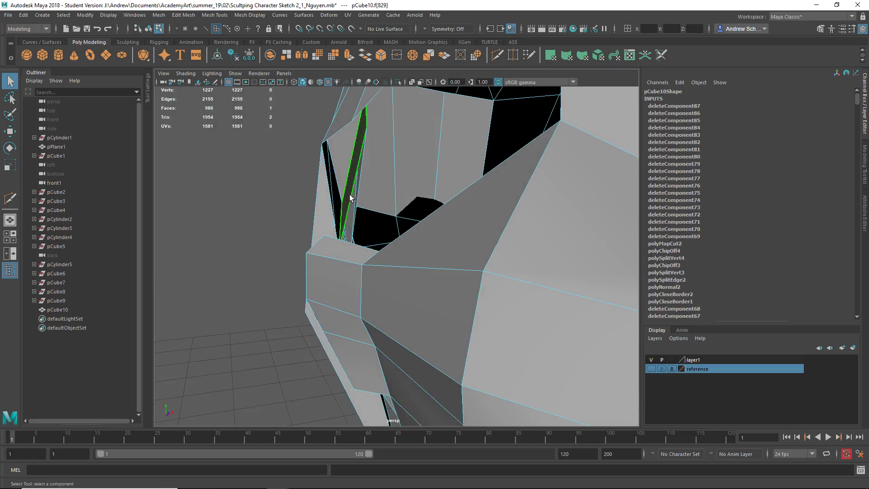
pyautogui.press('Delete')
pyautogui.click(353, 198)
pyautogui.press('Delete')
pyautogui.click(355, 200)
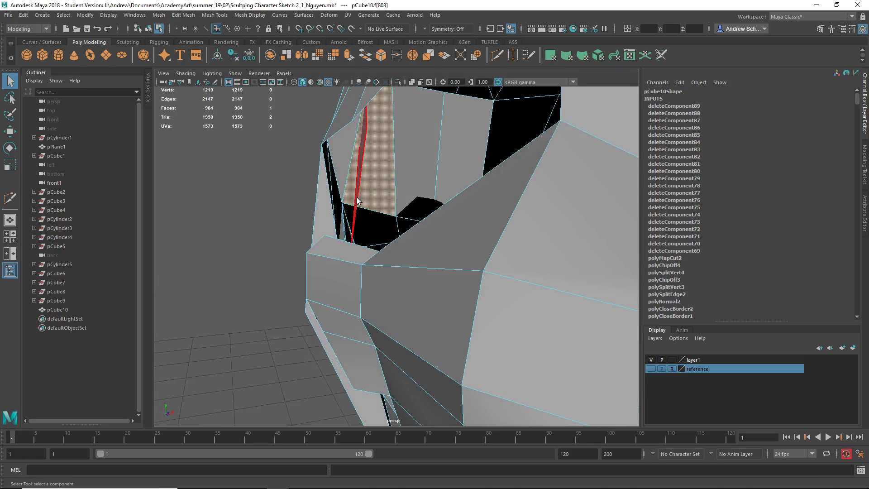
pyautogui.press('Delete')
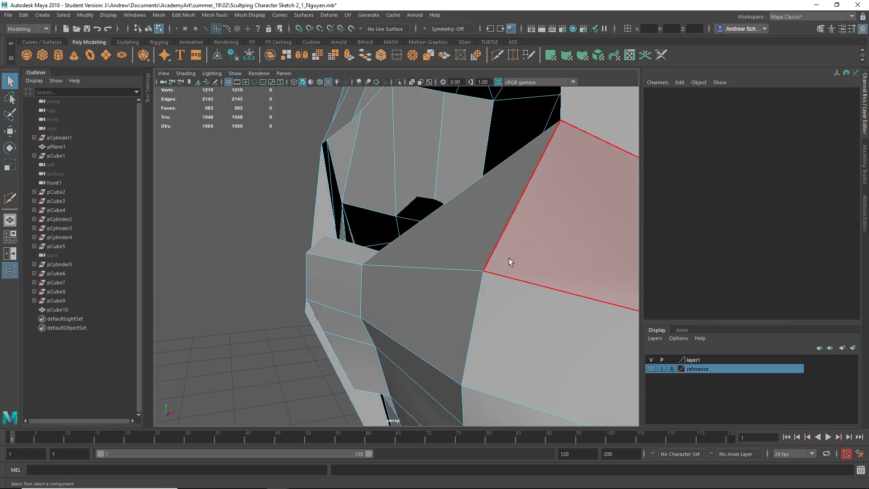
# - Delete the left sliver face and select the eye opening's border, leaving 982 faces
pyautogui.keyDown('alt'); pyautogui.moveTo(508, 259); pyautogui.dragTo(365, 250); pyautogui.keyUp('alt')
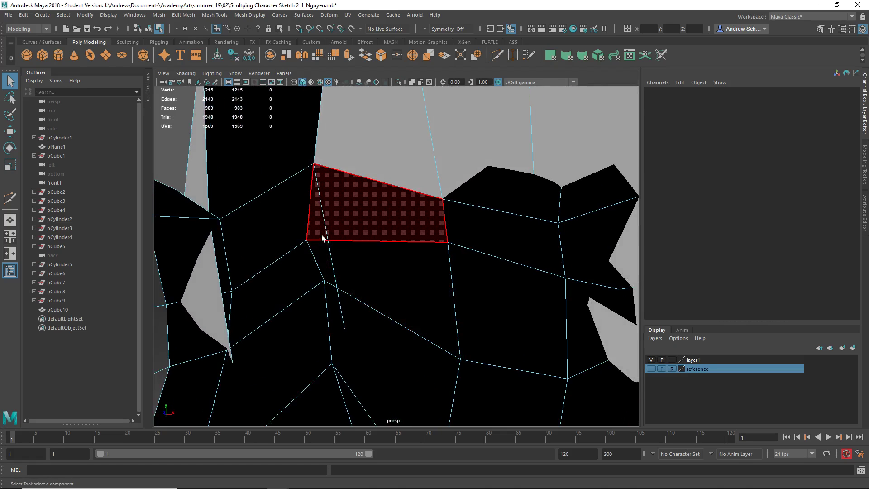
pyautogui.click(204, 288)
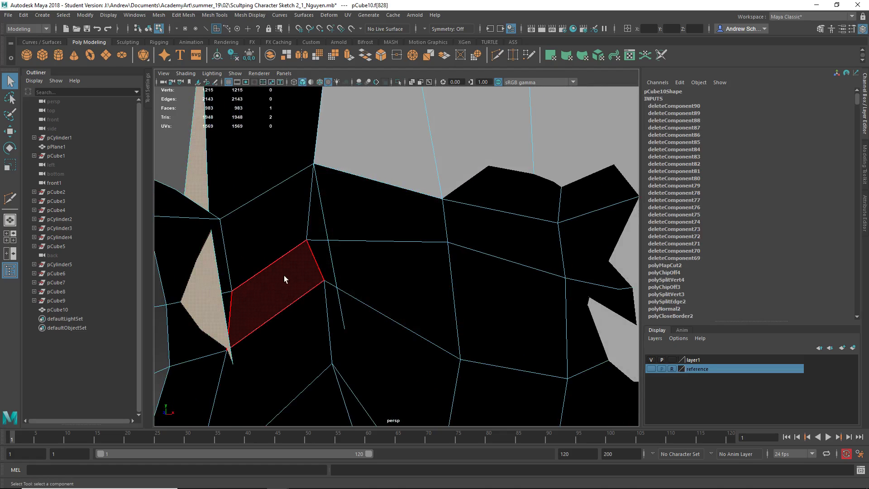
pyautogui.press('Delete')
pyautogui.keyDown('alt'); pyautogui.moveTo(535, 306); pyautogui.dragTo(486, 285); pyautogui.keyUp('alt')
pyautogui.scroll(6, 482, 312)
pyautogui.moveTo(455, 230); pyautogui.dragTo(454, 207, button='right')
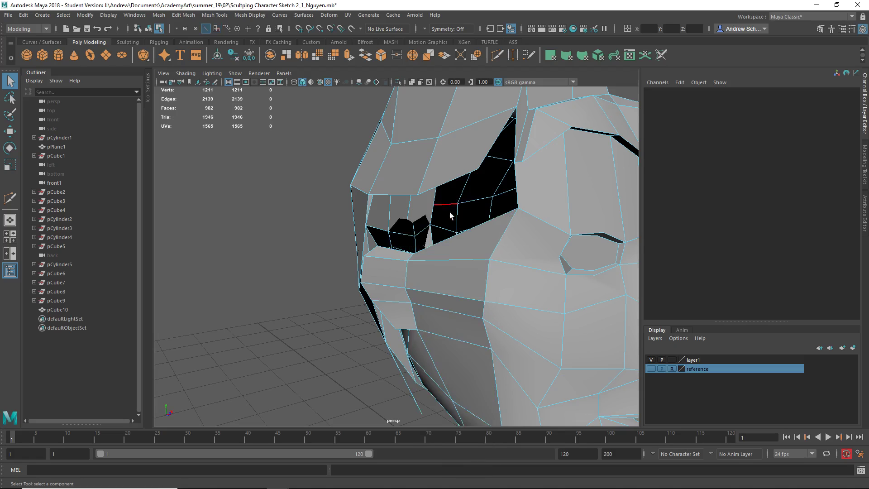
pyautogui.click(453, 239)
pyautogui.keyDown('alt'); pyautogui.moveTo(450, 242); pyautogui.dragTo(541, 282); pyautogui.keyUp('alt')
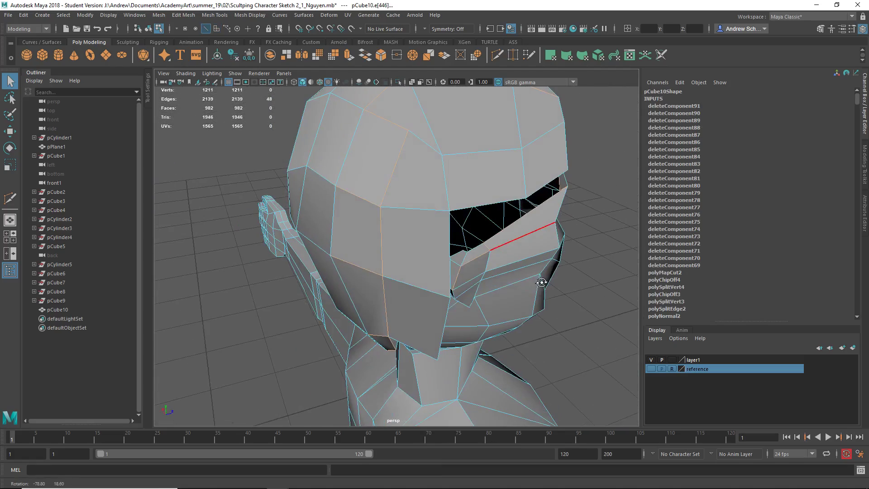
# - Pick a forehead vertex, then tumble inside the head to find the leftover faces
pyautogui.moveTo(429, 217); pyautogui.dragTo(383, 214, button='right')
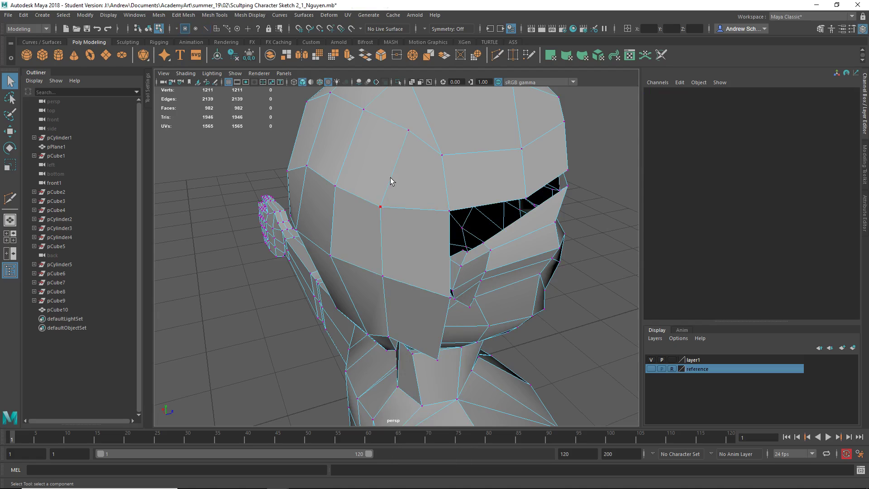
pyautogui.click(409, 131)
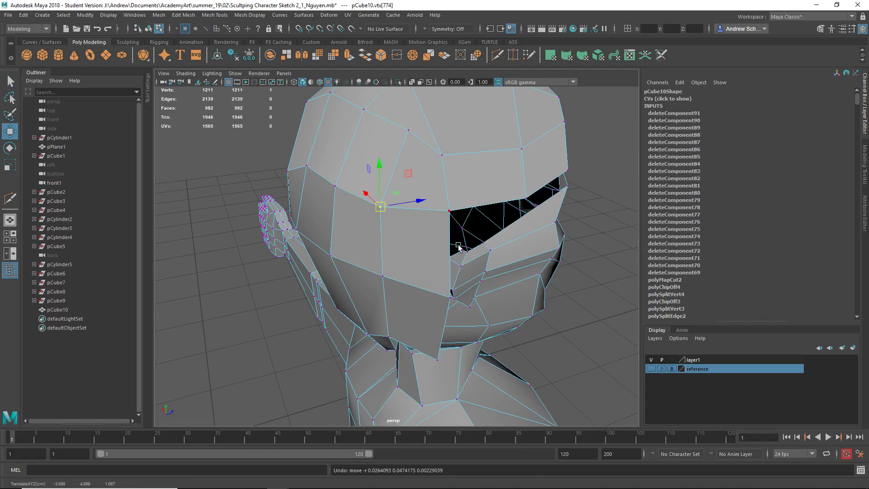
pyautogui.keyDown('alt'); pyautogui.moveTo(517, 279); pyautogui.dragTo(405, 262); pyautogui.keyUp('alt')
pyautogui.keyDown('alt'); pyautogui.moveTo(405, 262); pyautogui.dragTo(586, 281, button='right'); pyautogui.keyUp('alt')
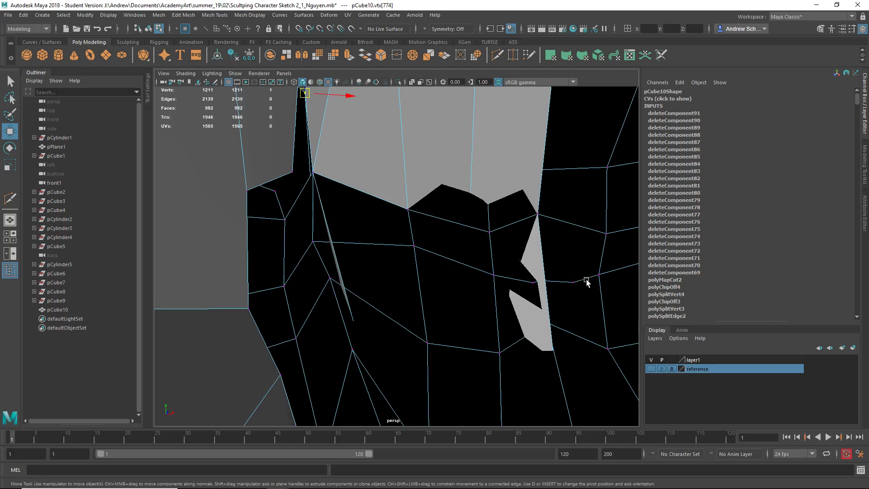
pyautogui.keyDown('alt'); pyautogui.moveTo(587, 282); pyautogui.dragTo(521, 316); pyautogui.keyUp('alt')
pyautogui.keyDown('alt'); pyautogui.moveTo(528, 319); pyautogui.dragTo(500, 326, button='right'); pyautogui.keyUp('alt')
pyautogui.keyDown('alt'); pyautogui.moveTo(557, 364); pyautogui.dragTo(530, 351); pyautogui.keyUp('alt')
pyautogui.keyDown('alt'); pyautogui.moveTo(506, 353); pyautogui.dragTo(545, 352, button='right'); pyautogui.keyUp('alt')
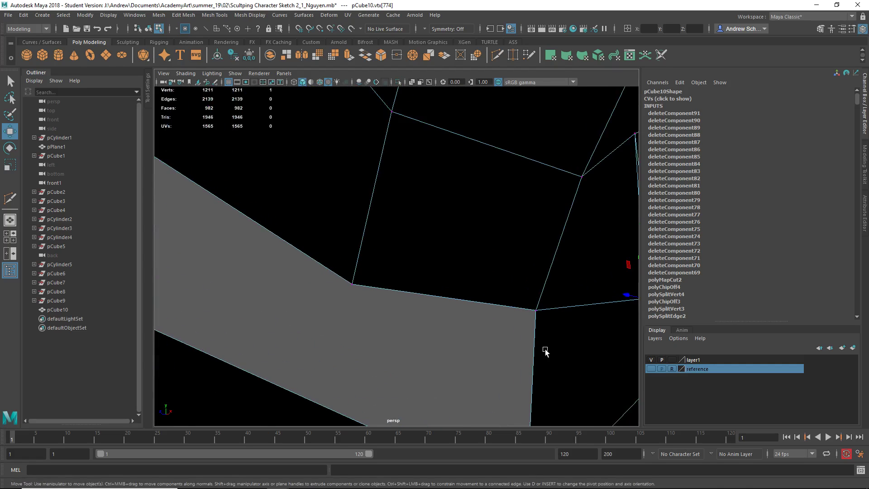
pyautogui.scroll(-6, 545, 351)
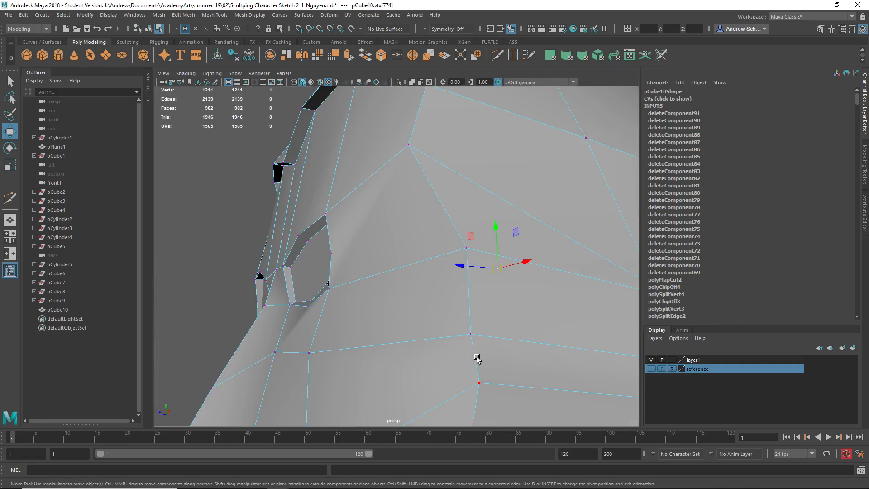
pyautogui.scroll(8, 477, 359)
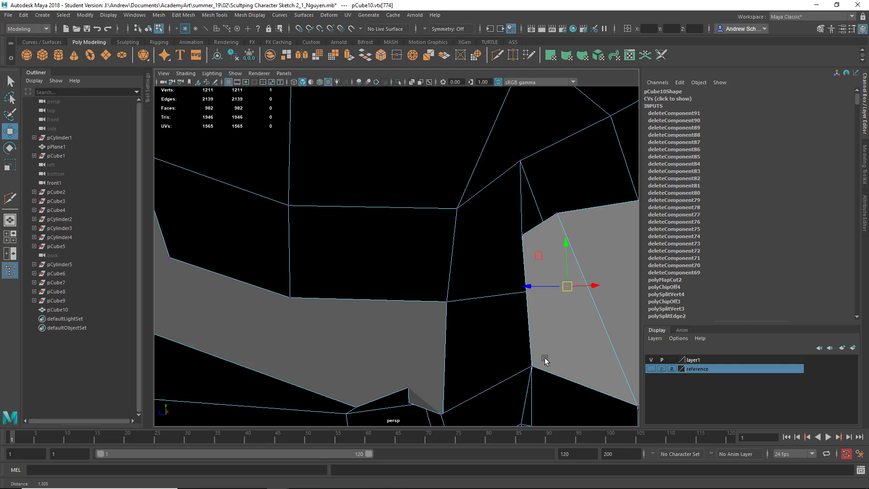
pyautogui.scroll(5, 569, 332)
pyautogui.scroll(-5, 516, 335)
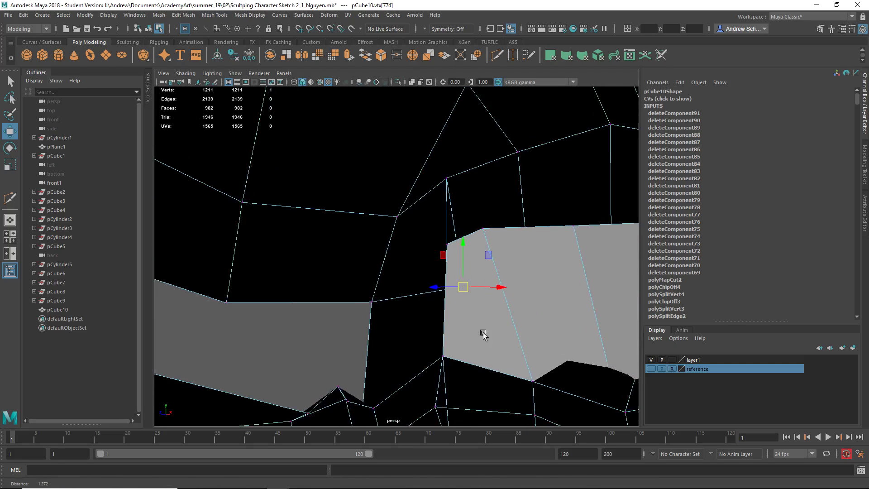
# - In face mode, delete the leftover interior faces, leaving 979 faces
pyautogui.moveTo(527, 235); pyautogui.dragTo(539, 276, button='right')
pyautogui.click(549, 316)
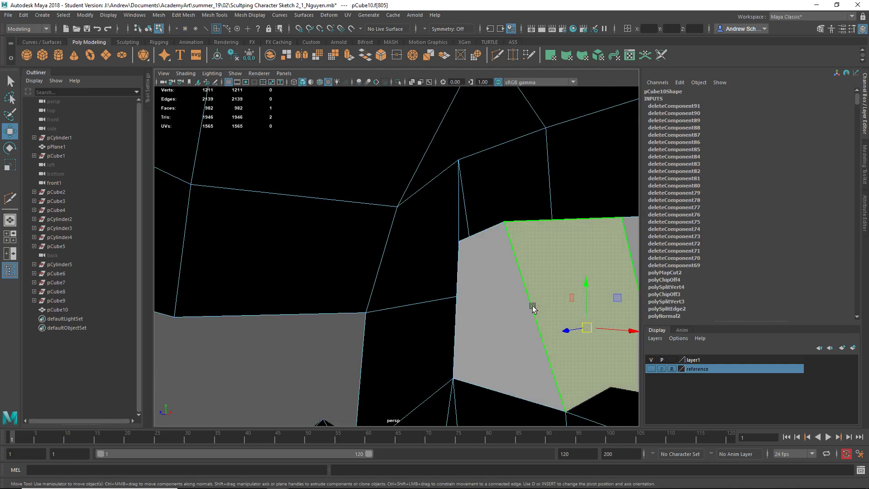
pyautogui.press('Delete')
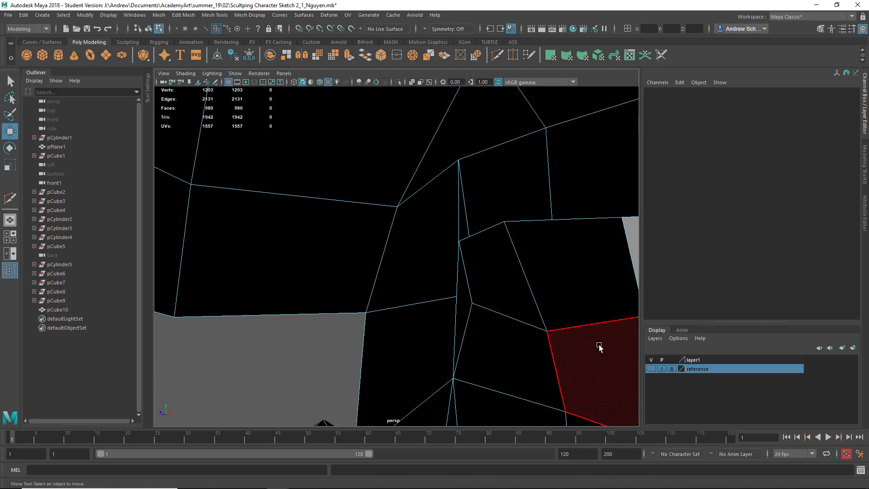
pyautogui.click(636, 252)
pyautogui.press('Delete')
pyautogui.keyDown('alt'); pyautogui.moveTo(545, 306); pyautogui.dragTo(641, 354); pyautogui.keyUp('alt')
# - Select the loose forehead vertices and weld them with Edit Mesh > Merge
pyautogui.keyDown('alt'); pyautogui.moveTo(480, 322); pyautogui.dragTo(467, 350, button='middle'); pyautogui.keyUp('alt')
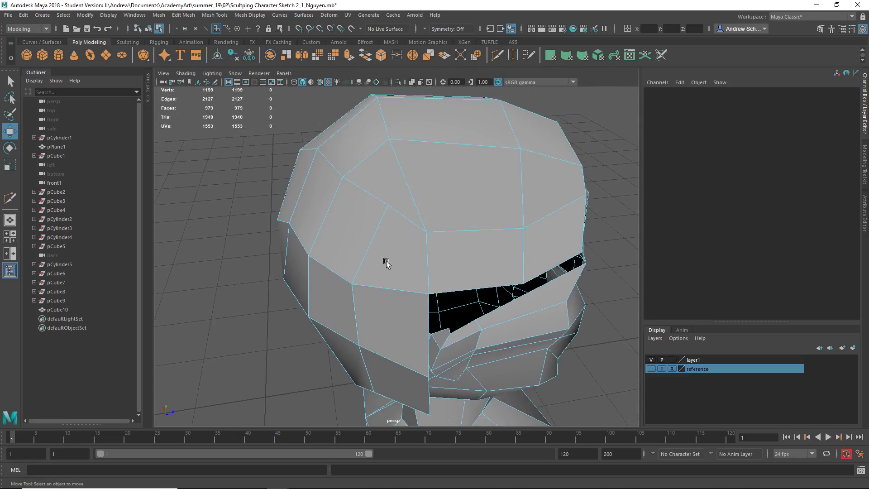
pyautogui.moveTo(386, 262)
pyautogui.keyDown('alt'); pyautogui.mouseDown()
pyautogui.moveTo(380, 244)
pyautogui.moveTo(377, 277)
pyautogui.mouseUp(); pyautogui.keyUp('alt')
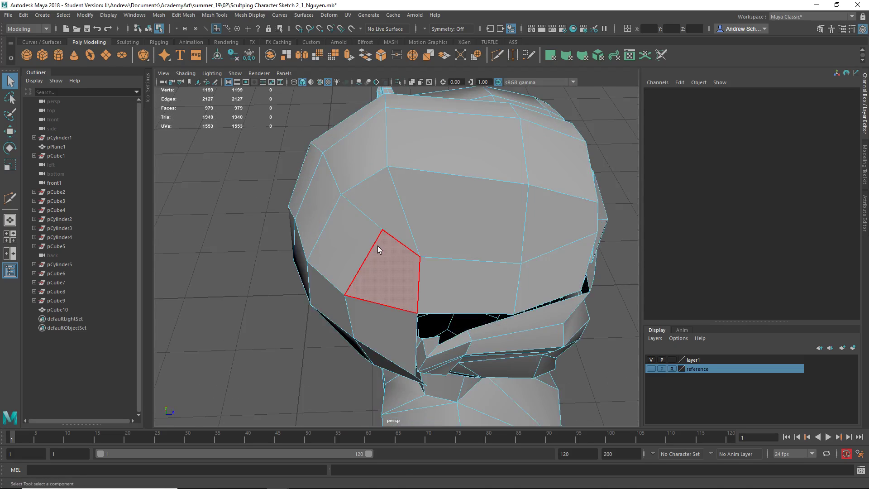
pyautogui.moveTo(378, 246); pyautogui.dragTo(346, 229, button='right')
pyautogui.click(383, 230)
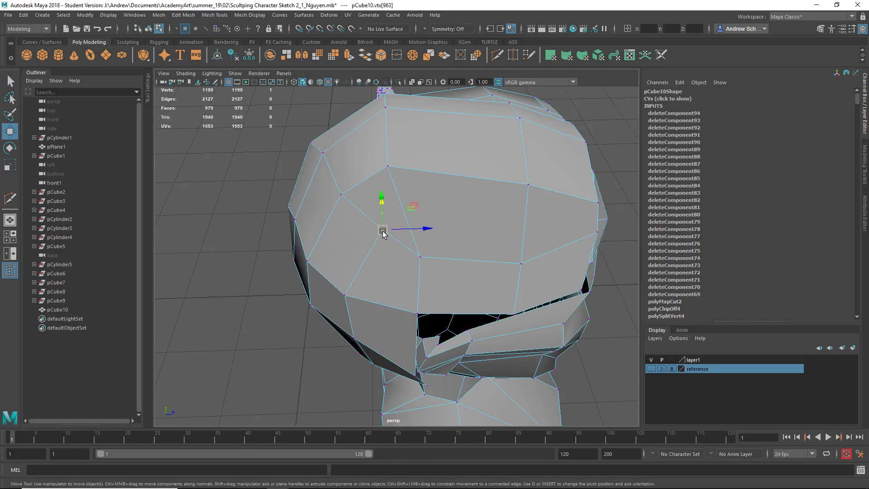
pyautogui.keyDown('alt'); pyautogui.moveTo(452, 290); pyautogui.dragTo(465, 263); pyautogui.keyUp('alt')
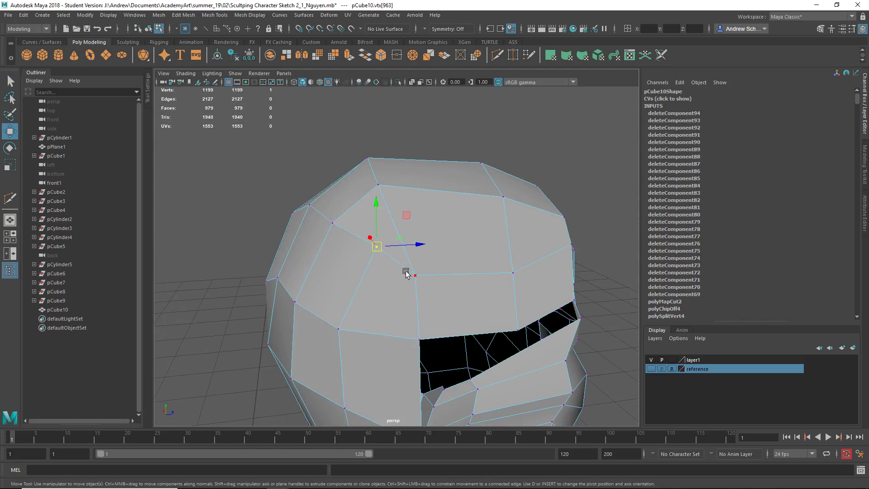
pyautogui.keyDown('alt'); pyautogui.moveTo(379, 261); pyautogui.dragTo(378, 281); pyautogui.keyUp('alt')
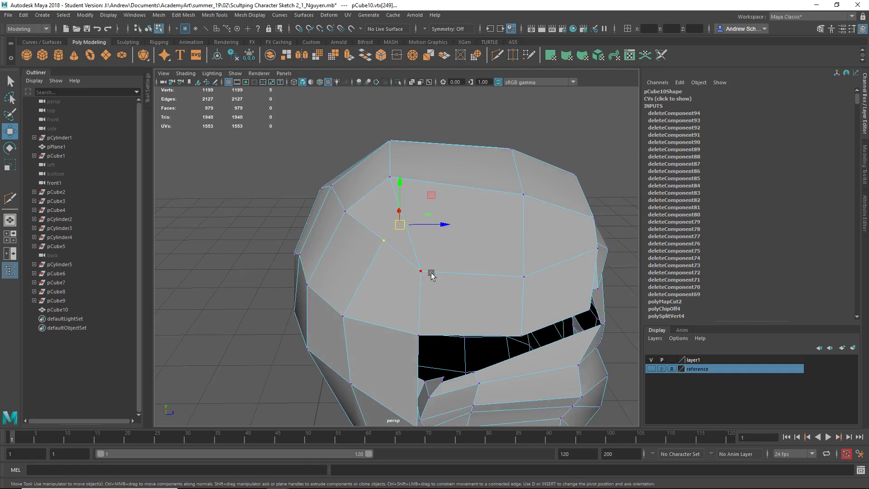
pyautogui.keyDown('alt'); pyautogui.moveTo(479, 248); pyautogui.dragTo(417, 243); pyautogui.keyUp('alt')
pyautogui.click(184, 15)
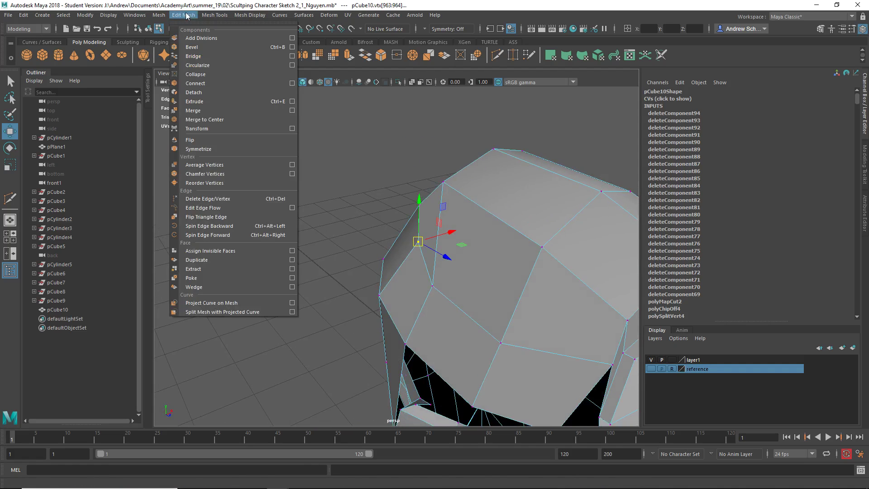
pyautogui.click(204, 111)
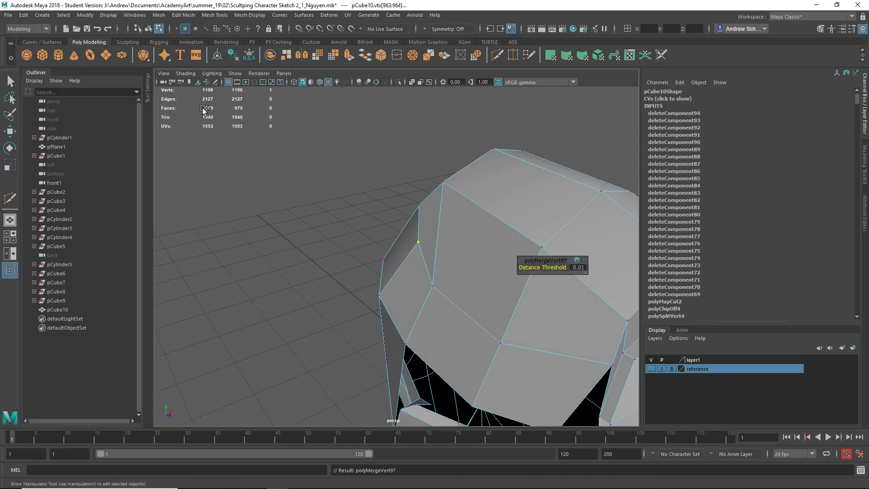
# - Merge another loose vertex to close the gap, then select the vertex at the top gap
pyautogui.keyDown('alt'); pyautogui.moveTo(339, 242); pyautogui.dragTo(413, 238); pyautogui.keyUp('alt')
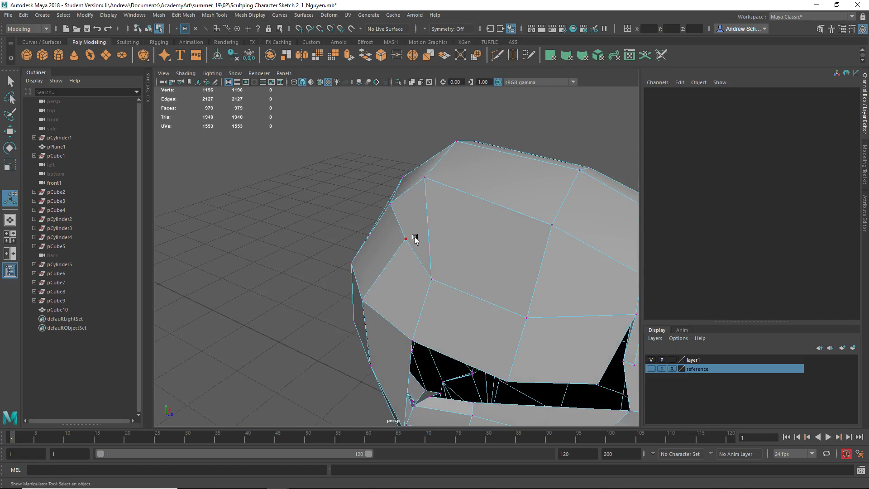
pyautogui.click(406, 243)
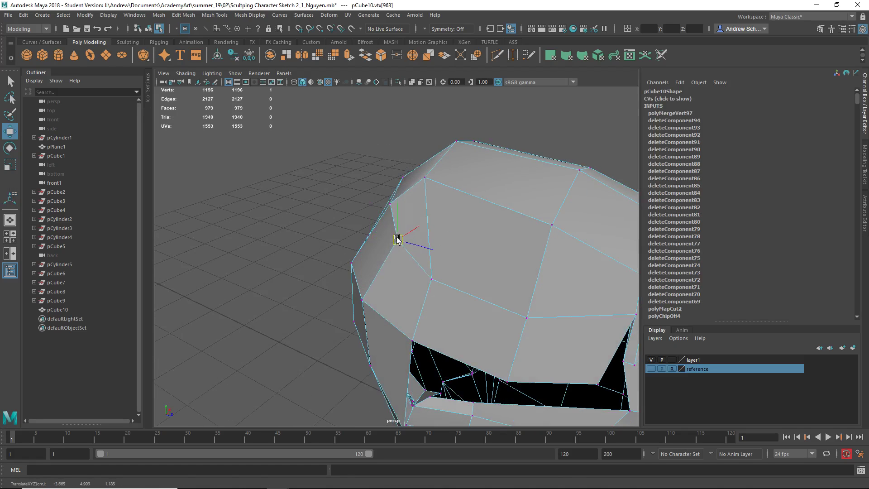
pyautogui.keyDown('alt'); pyautogui.moveTo(269, 249); pyautogui.dragTo(326, 231); pyautogui.keyUp('alt')
pyautogui.keyDown('alt'); pyautogui.moveTo(407, 312); pyautogui.dragTo(466, 330); pyautogui.keyUp('alt')
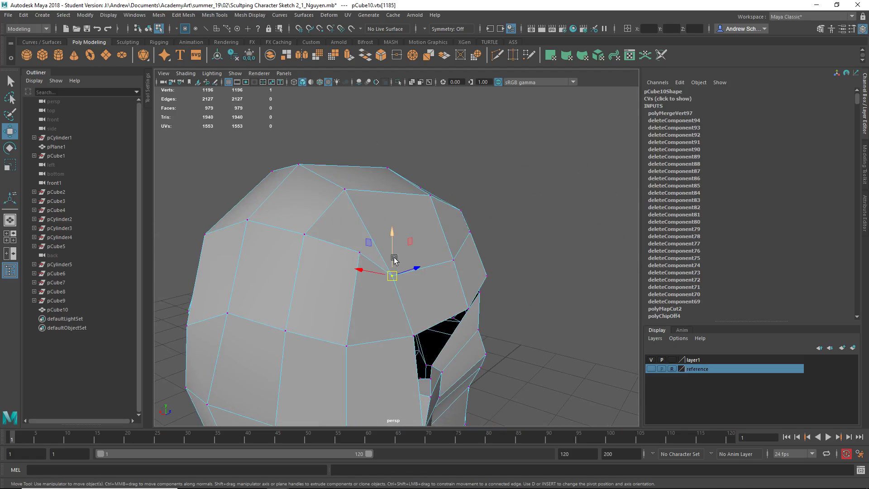
pyautogui.keyDown('alt'); pyautogui.moveTo(419, 277); pyautogui.dragTo(413, 296); pyautogui.keyUp('alt')
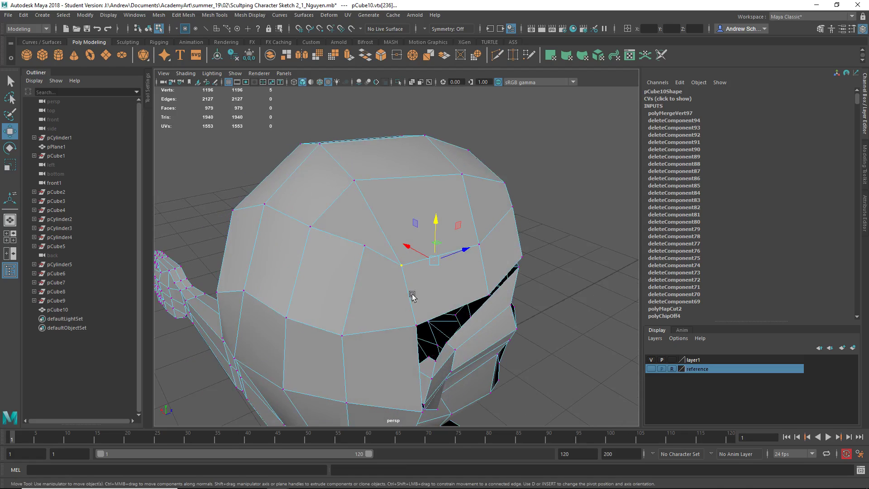
pyautogui.keyDown('alt'); pyautogui.moveTo(464, 264); pyautogui.dragTo(249, 94); pyautogui.keyUp('alt')
pyautogui.click(159, 15)
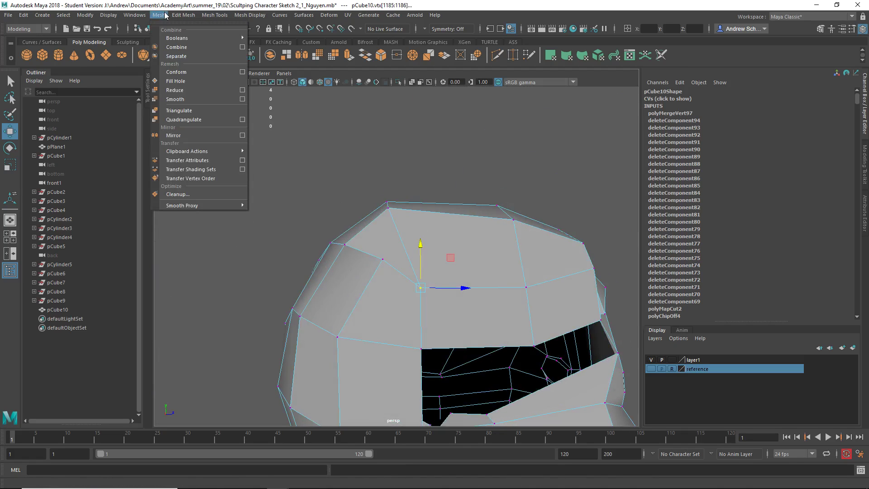
pyautogui.moveTo(177, 17)
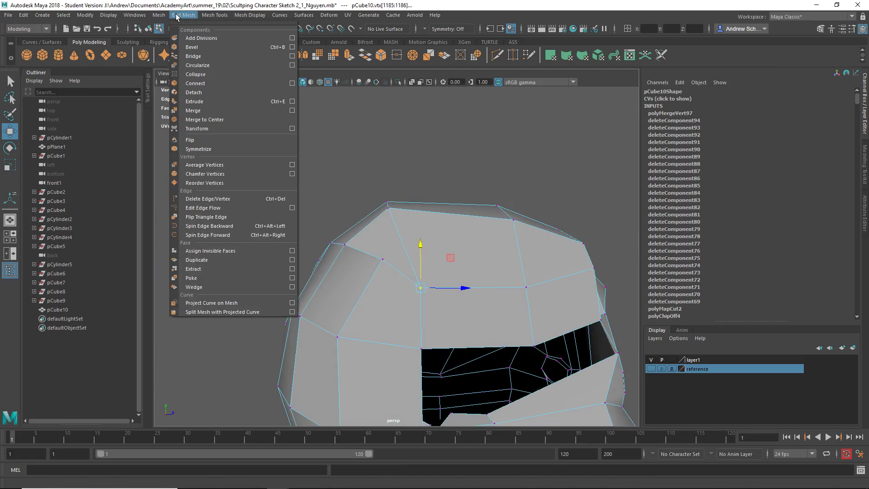
pyautogui.click(195, 111)
pyautogui.click(320, 213)
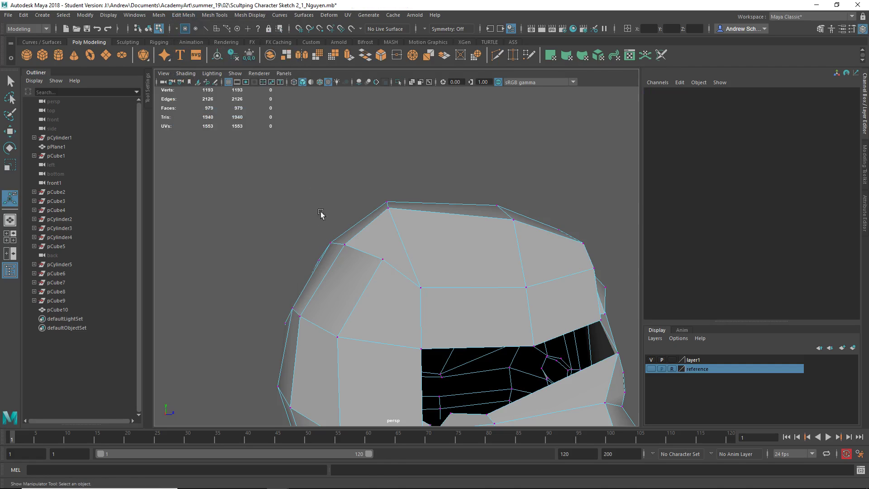
pyautogui.keyDown('alt'); pyautogui.moveTo(360, 279); pyautogui.dragTo(391, 289); pyautogui.keyUp('alt')
pyautogui.click(376, 255)
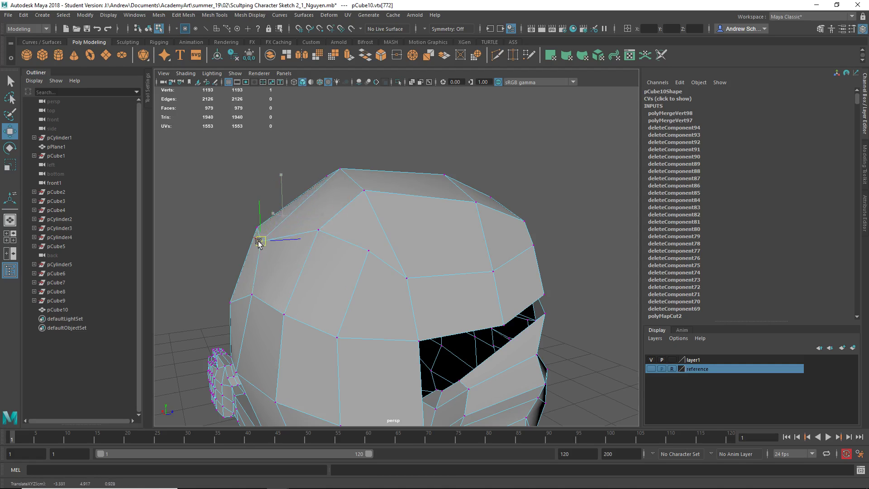
pyautogui.keyDown('alt'); pyautogui.moveTo(417, 313); pyautogui.dragTo(309, 270); pyautogui.keyUp('alt')
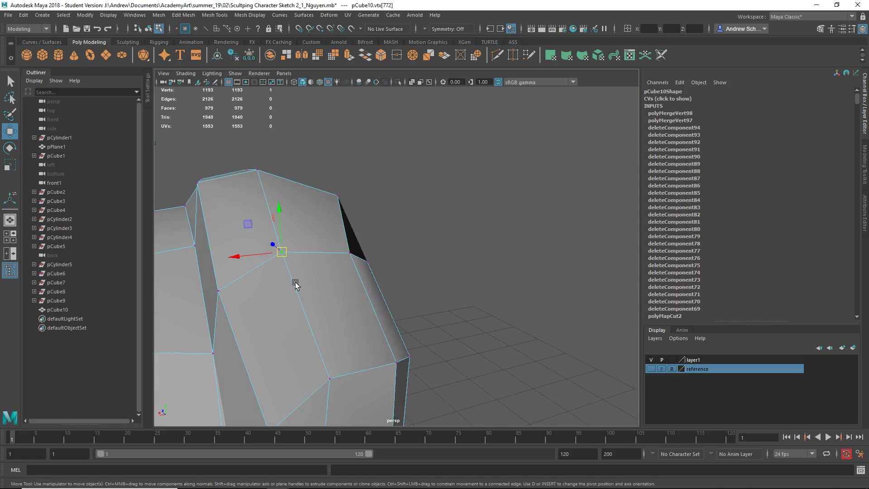
# - Merge the selected vertices in wireframe view, then return to shaded display
pyautogui.press('4')
pyautogui.moveTo(295, 288)
pyautogui.keyDown('alt'); pyautogui.mouseDown()
pyautogui.moveTo(375, 297)
pyautogui.moveTo(303, 290)
pyautogui.mouseUp(); pyautogui.keyUp('alt')
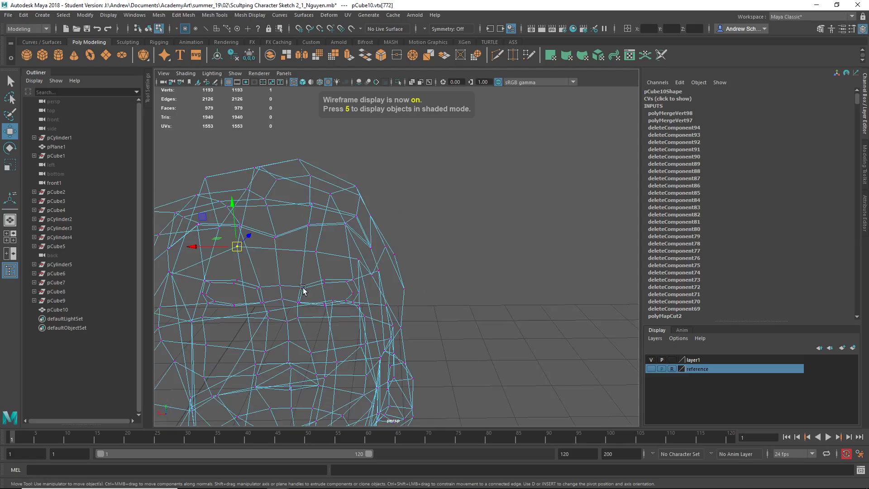
pyautogui.click(183, 15)
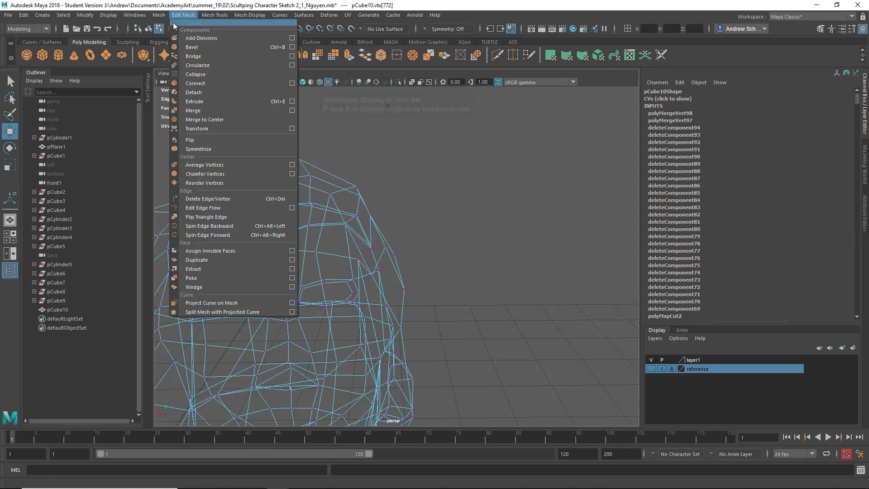
pyautogui.click(206, 111)
pyautogui.click(511, 238)
pyautogui.moveTo(512, 238)
pyautogui.keyDown('alt'); pyautogui.mouseDown()
pyautogui.moveTo(437, 258)
pyautogui.moveTo(481, 218)
pyautogui.mouseUp(); pyautogui.keyUp('alt')
pyautogui.press('5')
# - Select the vertex on the head's top edge and undo its move to close the top gap
pyautogui.click(487, 181)
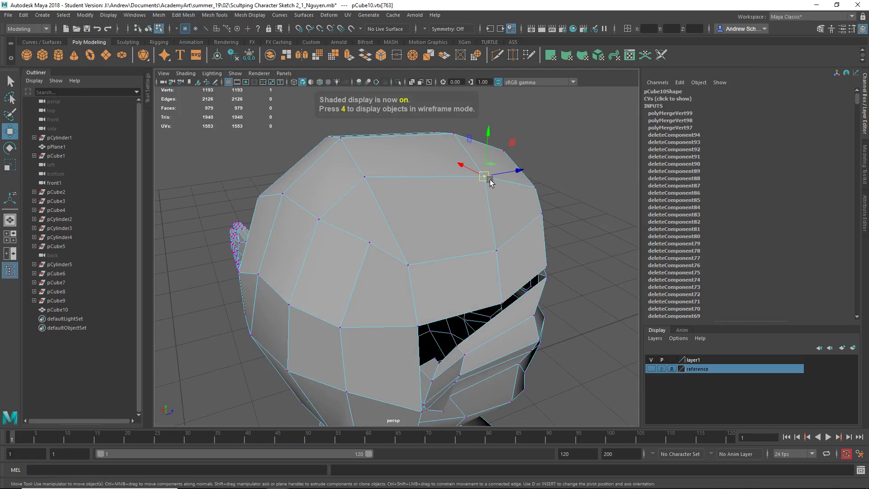
pyautogui.hotkey('ctrl', 'z')
pyautogui.scroll(-4, 532, 270)
pyautogui.keyDown('alt'); pyautogui.moveTo(560, 306); pyautogui.dragTo(526, 324); pyautogui.keyUp('alt')
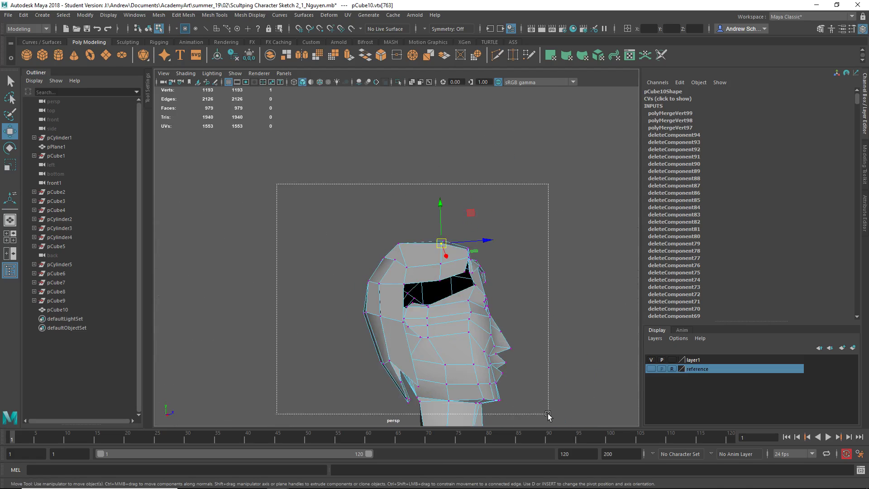
pyautogui.keyDown('alt'); pyautogui.moveTo(416, 324); pyautogui.dragTo(380, 297); pyautogui.keyUp('alt')
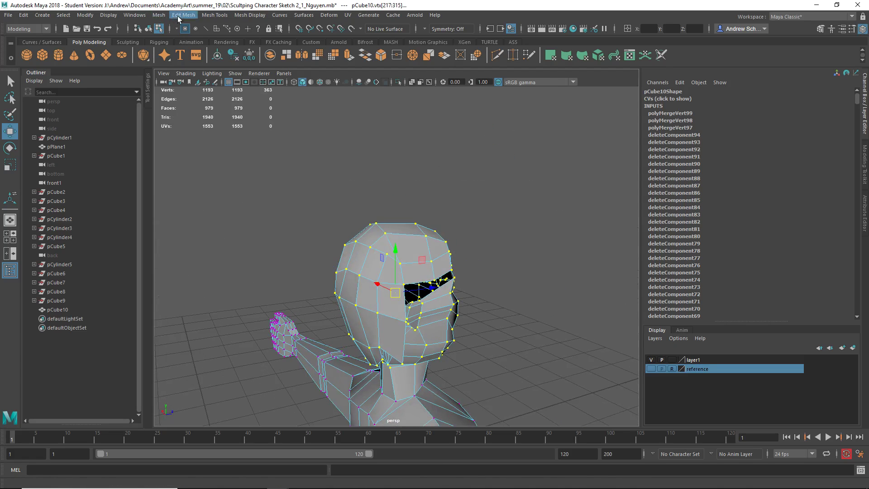
# - Open the Merge Vertices options and set the threshold to 0.0010
pyautogui.click(179, 15)
pyautogui.click(292, 111)
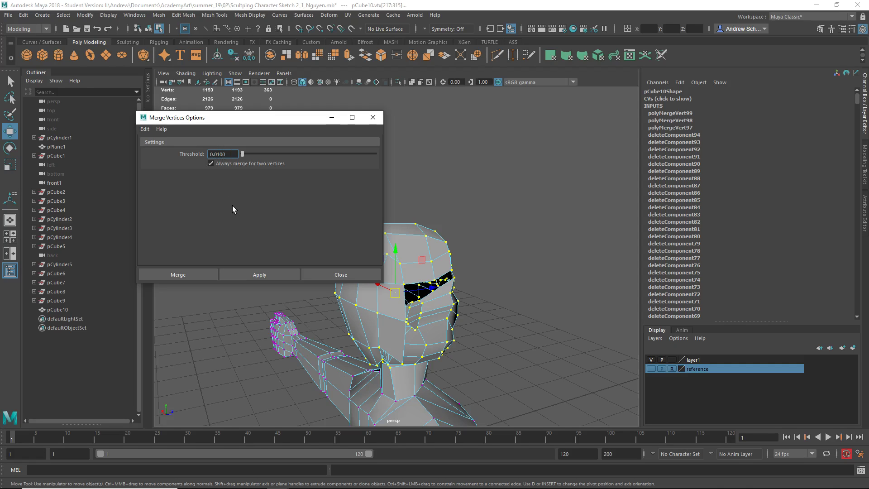
pyautogui.write('0')
pyautogui.press('Return')
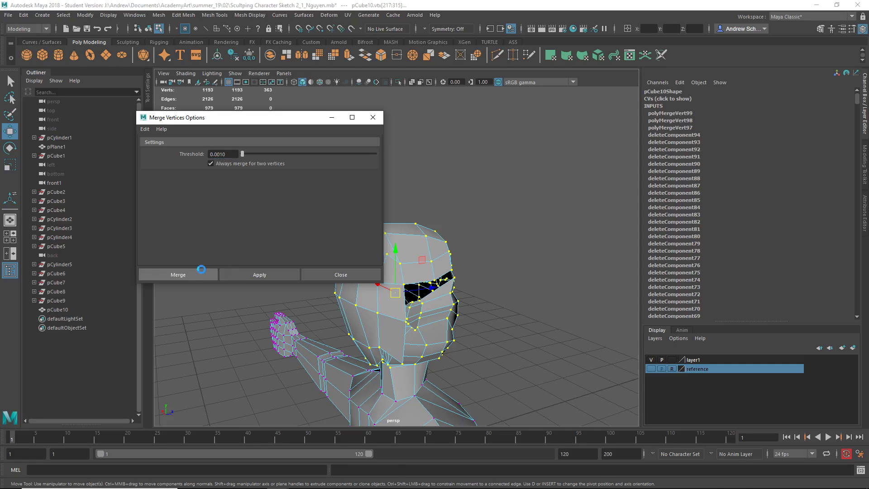
pyautogui.keyDown('alt'); pyautogui.moveTo(508, 267); pyautogui.dragTo(450, 262); pyautogui.keyUp('alt')
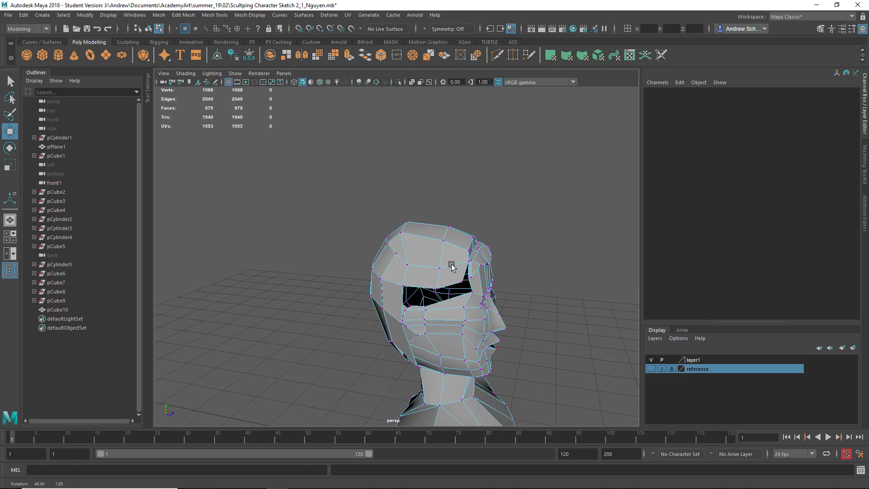
pyautogui.click(448, 250)
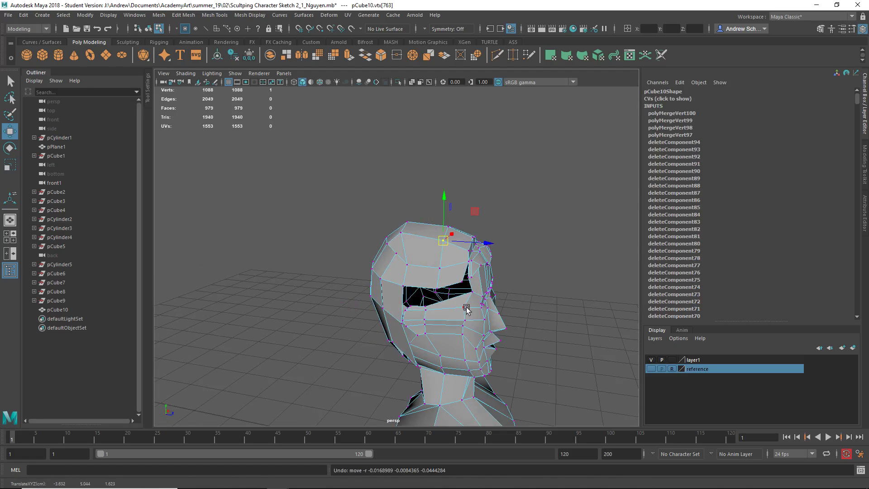
pyautogui.keyDown('alt'); pyautogui.moveTo(519, 295); pyautogui.dragTo(492, 272); pyautogui.keyUp('alt')
pyautogui.keyDown('alt'); pyautogui.moveTo(417, 287); pyautogui.dragTo(555, 325, button='right'); pyautogui.keyUp('alt')
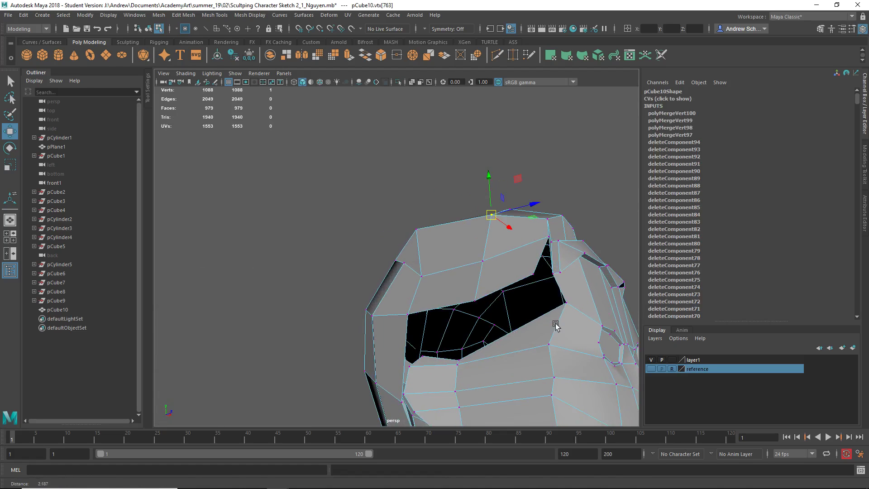
pyautogui.moveTo(489, 253); pyautogui.dragTo(481, 221, button='right')
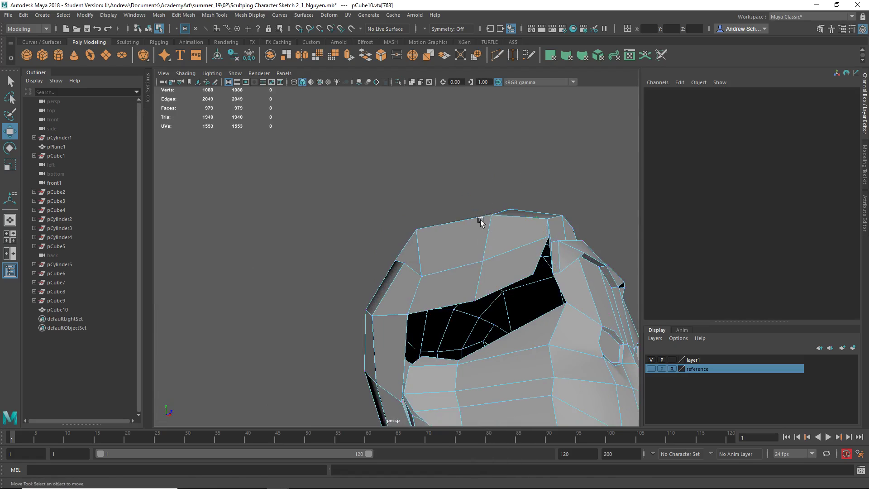
pyautogui.click(486, 292)
pyautogui.keyDown('alt'); pyautogui.moveTo(484, 291); pyautogui.dragTo(389, 335); pyautogui.keyUp('alt')
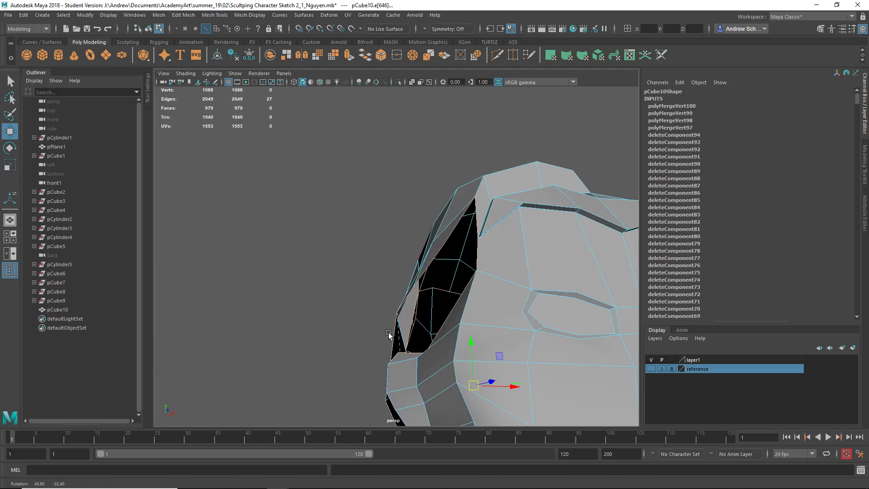
pyautogui.scroll(5, 398, 336)
# - In Face mode, select and delete the stray interior face inside the hole beside the eye
pyautogui.keyDown('alt'); pyautogui.moveTo(462, 386); pyautogui.dragTo(411, 306); pyautogui.keyUp('alt')
pyautogui.moveTo(411, 306); pyautogui.dragTo(411, 268, button='right')
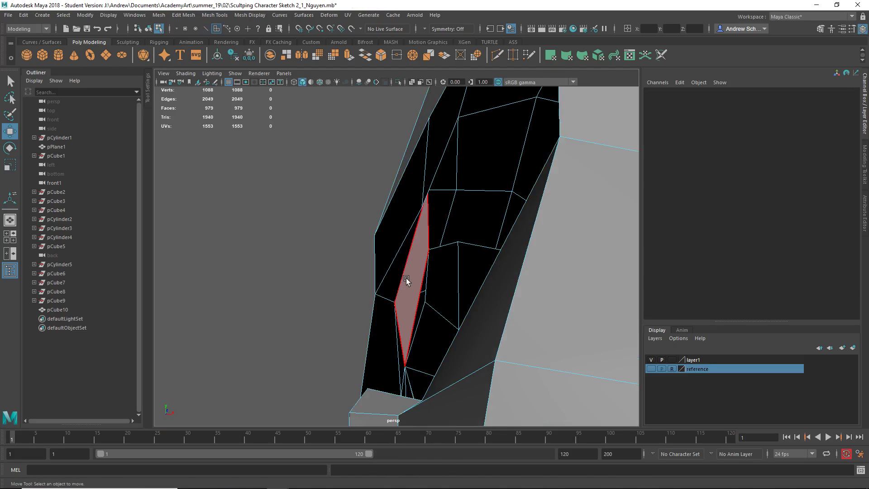
pyautogui.doubleClick(406, 279)
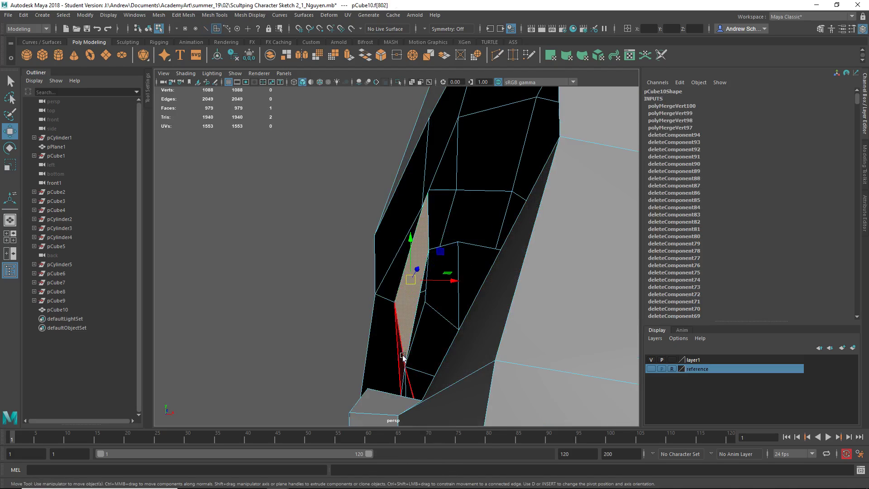
pyautogui.press('Delete')
# - Orbit through the hole's interior and around the head to confirm the face is gone
pyautogui.moveTo(456, 275)
pyautogui.keyDown('alt'); pyautogui.mouseDown()
pyautogui.moveTo(481, 278)
pyautogui.moveTo(463, 271)
pyautogui.moveTo(461, 286)
pyautogui.mouseUp(); pyautogui.keyUp('alt')
pyautogui.keyDown('alt'); pyautogui.moveTo(461, 286); pyautogui.dragTo(523, 334, button='right'); pyautogui.keyUp('alt')
pyautogui.keyDown('alt'); pyautogui.moveTo(523, 334); pyautogui.dragTo(466, 351); pyautogui.keyUp('alt')
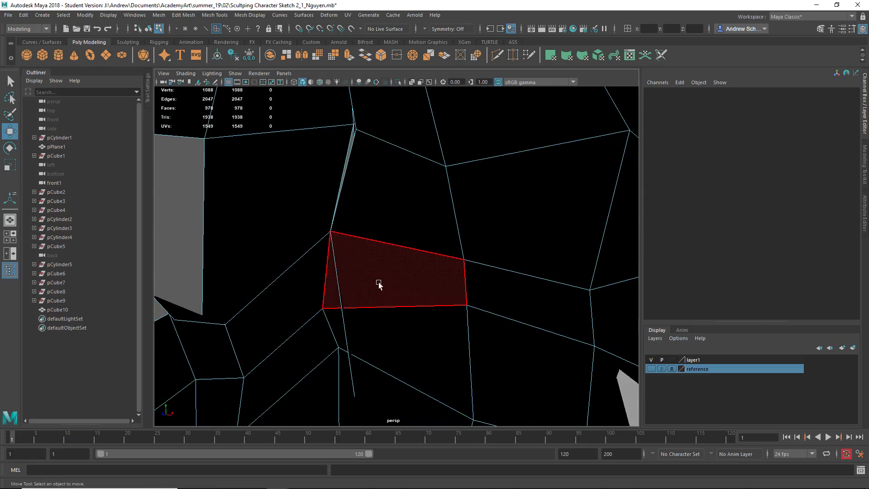
pyautogui.keyDown('alt'); pyautogui.moveTo(400, 334); pyautogui.dragTo(545, 332); pyautogui.keyUp('alt')
pyautogui.keyDown('alt'); pyautogui.moveTo(545, 332); pyautogui.dragTo(422, 329, button='right'); pyautogui.keyUp('alt')
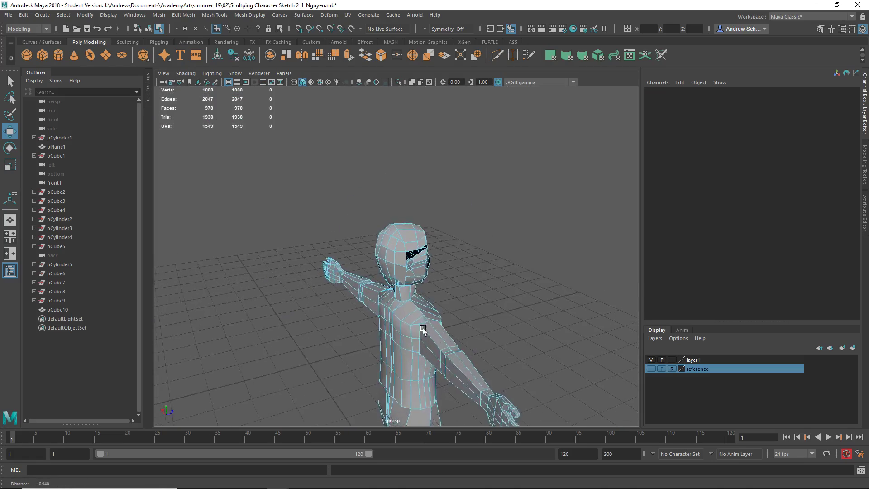
pyautogui.keyDown('alt'); pyautogui.moveTo(522, 343); pyautogui.dragTo(452, 324); pyautogui.keyUp('alt')
pyautogui.keyDown('alt'); pyautogui.moveTo(424, 330); pyautogui.dragTo(451, 325); pyautogui.keyUp('alt')
pyautogui.scroll(3, 423, 300)
pyautogui.keyDown('alt'); pyautogui.moveTo(424, 300); pyautogui.dragTo(634, 318, button='right'); pyautogui.keyUp('alt')
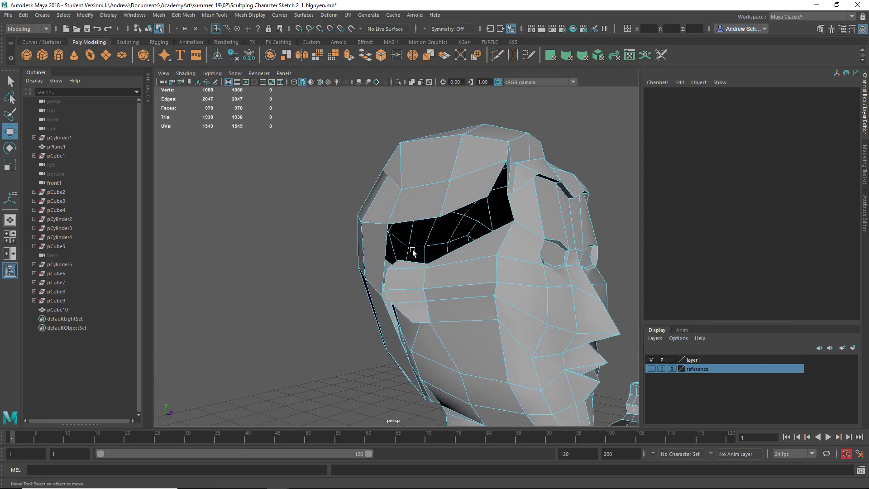
pyautogui.keyDown('alt'); pyautogui.moveTo(412, 252); pyautogui.dragTo(375, 250); pyautogui.keyUp('alt')
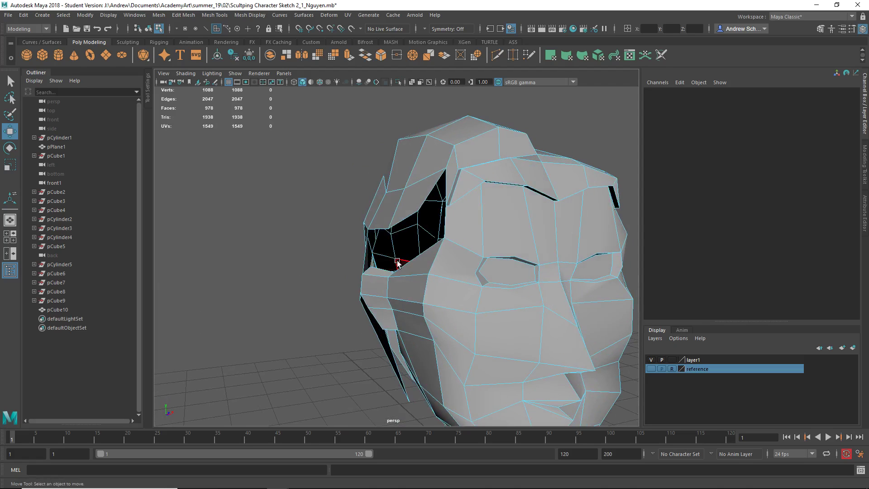
pyautogui.moveTo(397, 262); pyautogui.dragTo(395, 200, button='right')
pyautogui.doubleClick(409, 221)
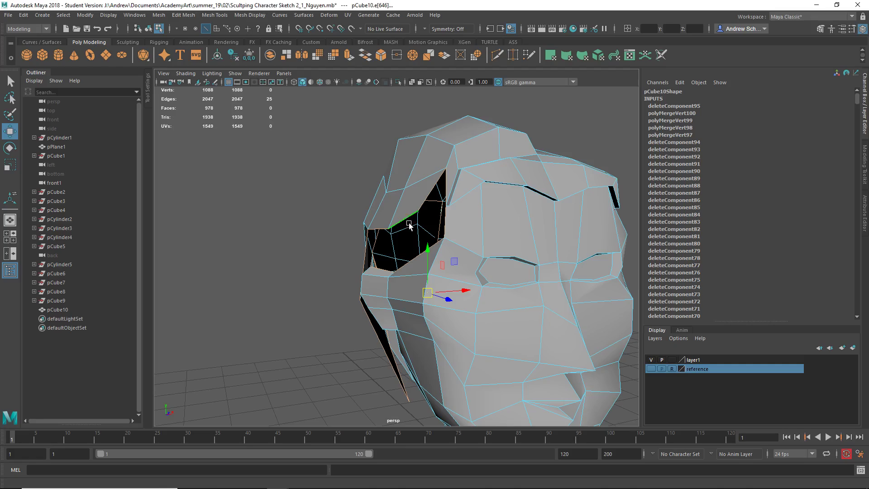
pyautogui.keyDown('alt'); pyautogui.moveTo(410, 221); pyautogui.dragTo(450, 286); pyautogui.keyUp('alt')
pyautogui.moveTo(399, 231); pyautogui.dragTo(399, 255, button='right')
pyautogui.click(360, 209)
pyautogui.keyDown('shift'); pyautogui.click(364, 118); pyautogui.keyUp('shift')
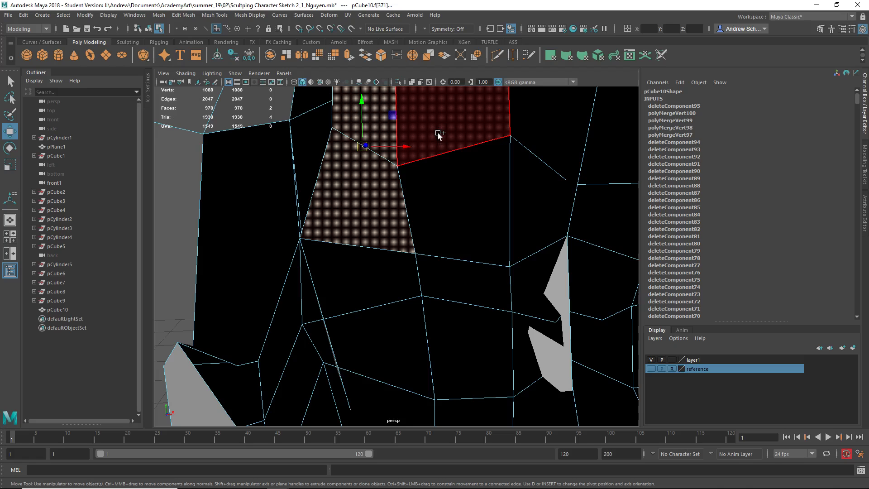
pyautogui.keyDown('shift'); pyautogui.click(438, 135); pyautogui.keyUp('shift')
pyautogui.keyDown('shift'); pyautogui.click(461, 178); pyautogui.keyUp('shift')
pyautogui.keyDown('shift'); pyautogui.click(536, 151); pyautogui.keyUp('shift')
pyautogui.keyDown('shift'); pyautogui.click(520, 251); pyautogui.keyUp('shift')
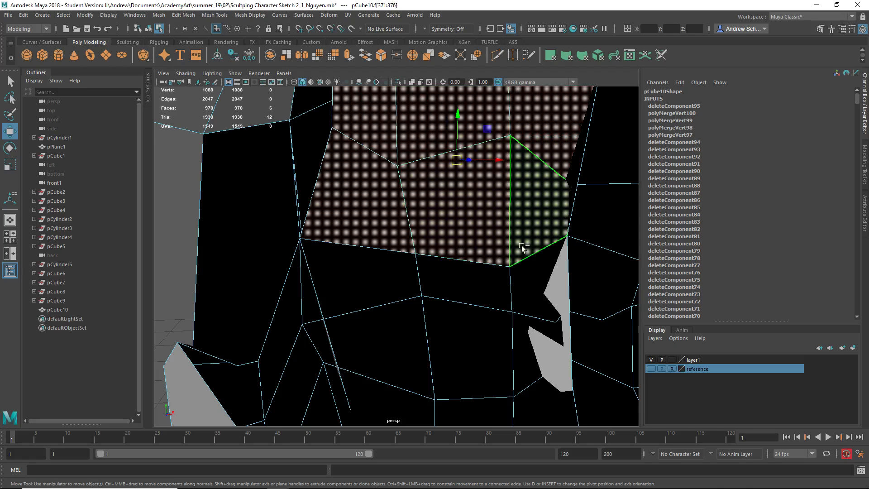
pyautogui.keyDown('shift'); pyautogui.click(535, 284); pyautogui.keyUp('shift')
pyautogui.keyDown('shift'); pyautogui.click(475, 281); pyautogui.keyUp('shift')
pyautogui.keyDown('shift'); pyautogui.click(401, 280); pyautogui.keyUp('shift')
pyautogui.keyDown('shift'); pyautogui.click(398, 333); pyautogui.keyUp('shift')
pyautogui.keyDown('shift'); pyautogui.click(515, 349); pyautogui.keyUp('shift')
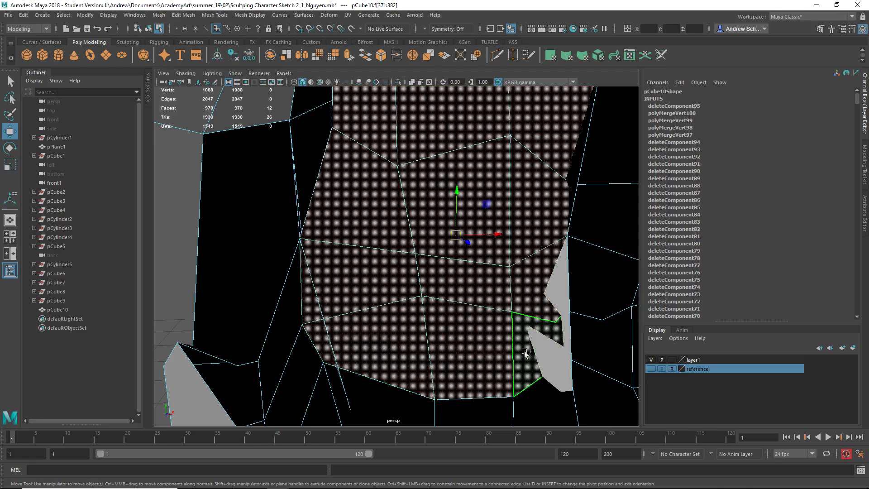
pyautogui.press('Delete')
pyautogui.click(467, 335)
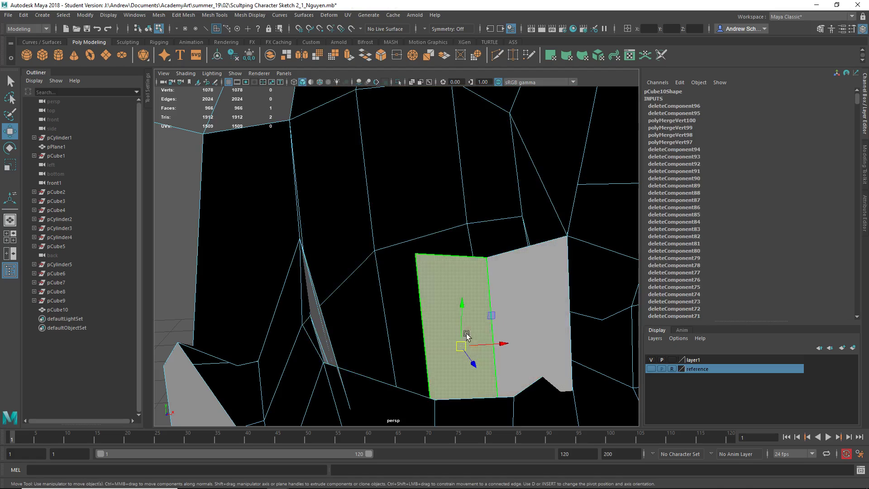
pyautogui.press('Delete')
pyautogui.click(527, 354)
pyautogui.press('Delete')
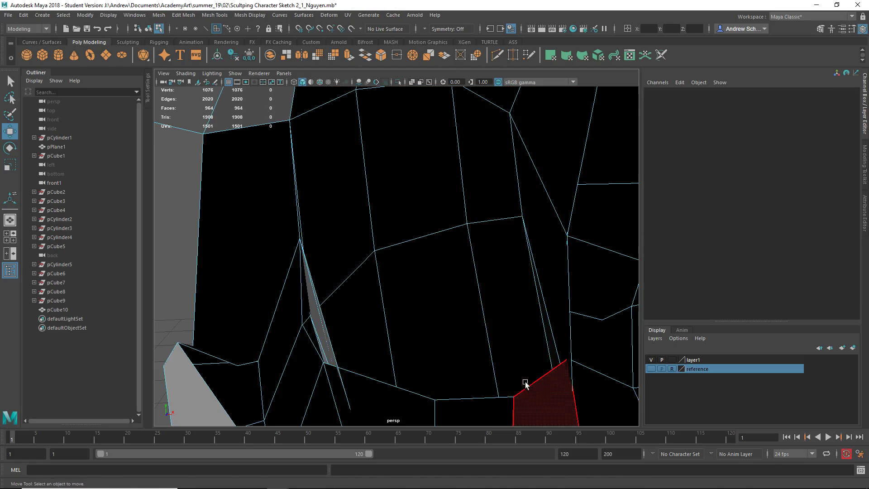
pyautogui.click(533, 396)
pyautogui.moveTo(532, 399)
pyautogui.keyDown('alt'); pyautogui.mouseDown()
pyautogui.moveTo(504, 238)
pyautogui.moveTo(515, 305)
pyautogui.moveTo(496, 326)
pyautogui.mouseUp(); pyautogui.keyUp('alt')
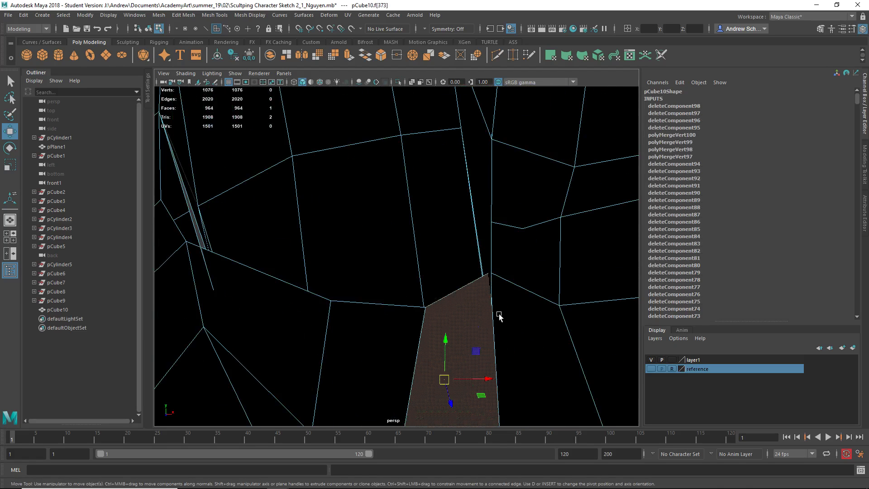
pyautogui.hotkey('shift', '.')
pyautogui.hotkey('shift', '.')
pyautogui.hotkey('shift', '.')
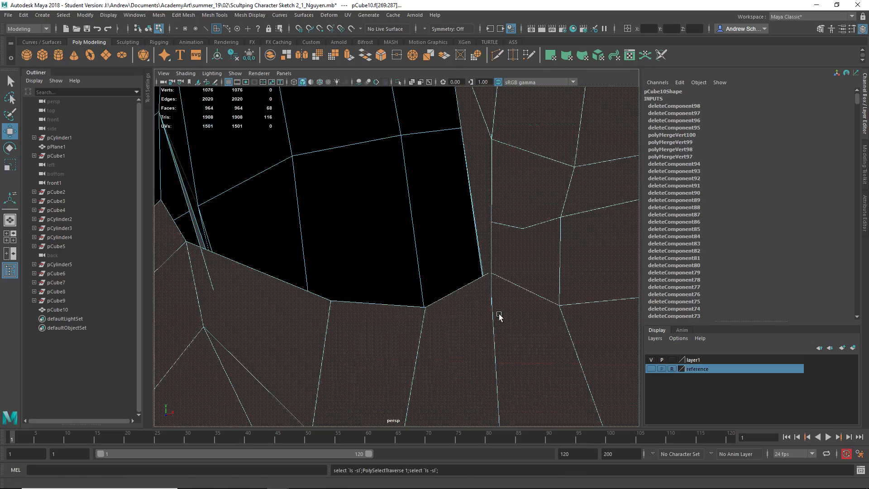
pyautogui.keyDown('alt'); pyautogui.moveTo(461, 308); pyautogui.dragTo(312, 297, button='right'); pyautogui.keyUp('alt')
pyautogui.keyDown('alt'); pyautogui.moveTo(312, 296); pyautogui.dragTo(337, 347); pyautogui.keyUp('alt')
pyautogui.hotkey('ctrl', 'z')
pyautogui.keyDown('alt'); pyautogui.moveTo(338, 347); pyautogui.dragTo(627, 319, button='right'); pyautogui.keyUp('alt')
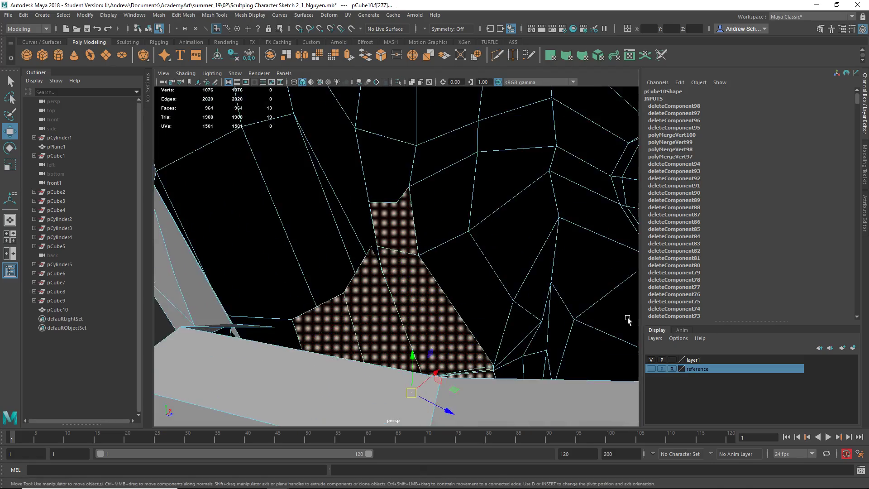
pyautogui.keyDown('alt'); pyautogui.moveTo(628, 319); pyautogui.dragTo(509, 344); pyautogui.keyUp('alt')
pyautogui.press('Delete')
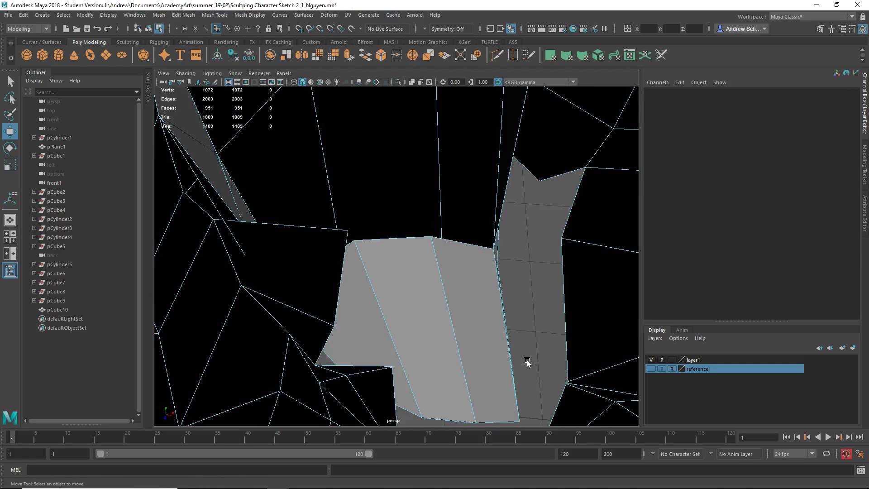
pyautogui.hotkey('ctrl', 'z')
pyautogui.keyDown('alt'); pyautogui.moveTo(283, 285); pyautogui.dragTo(328, 291, button='right'); pyautogui.keyUp('alt')
pyautogui.keyDown('alt'); pyautogui.moveTo(327, 290); pyautogui.dragTo(343, 289); pyautogui.keyUp('alt')
# - Delete the stray cheek face and the two stray faces stacked above it
pyautogui.click(375, 338)
pyautogui.keyDown('alt'); pyautogui.moveTo(376, 339); pyautogui.dragTo(304, 317); pyautogui.keyUp('alt')
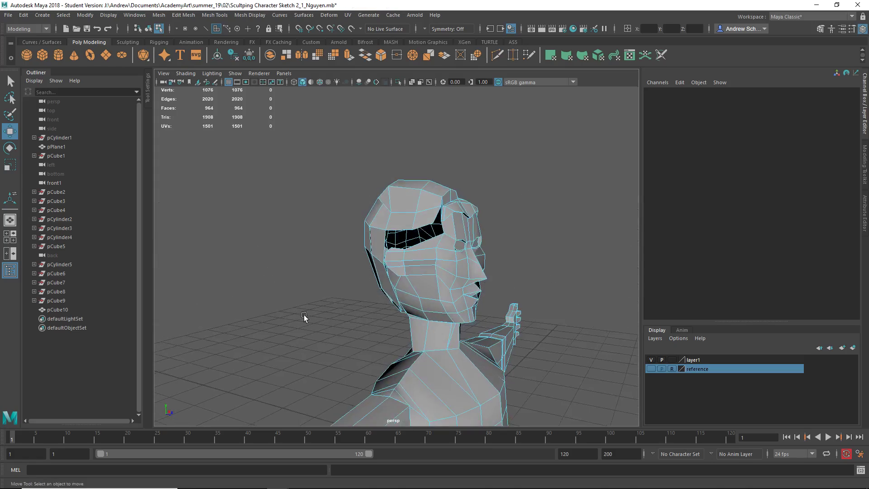
pyautogui.keyDown('alt'); pyautogui.moveTo(305, 316); pyautogui.dragTo(431, 320, button='right'); pyautogui.keyUp('alt')
pyautogui.keyDown('alt'); pyautogui.moveTo(432, 321); pyautogui.dragTo(412, 294); pyautogui.keyUp('alt')
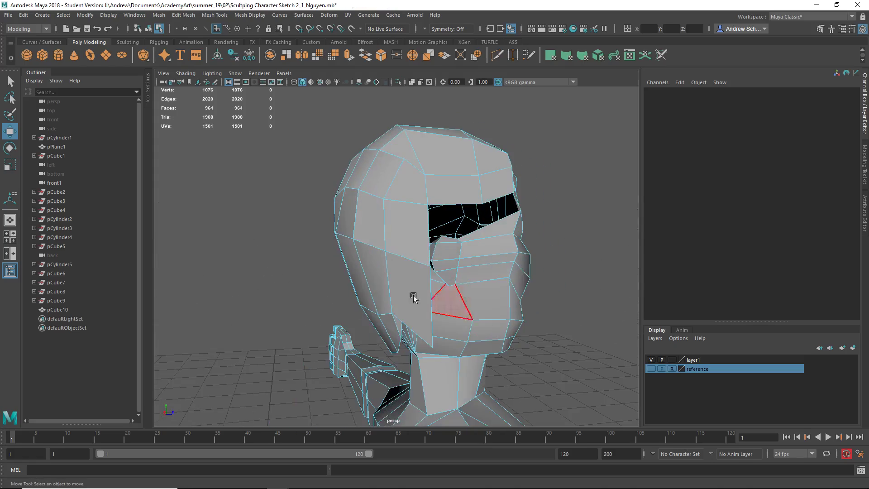
pyautogui.moveTo(395, 230); pyautogui.dragTo(405, 255, button='right')
pyautogui.click(403, 280)
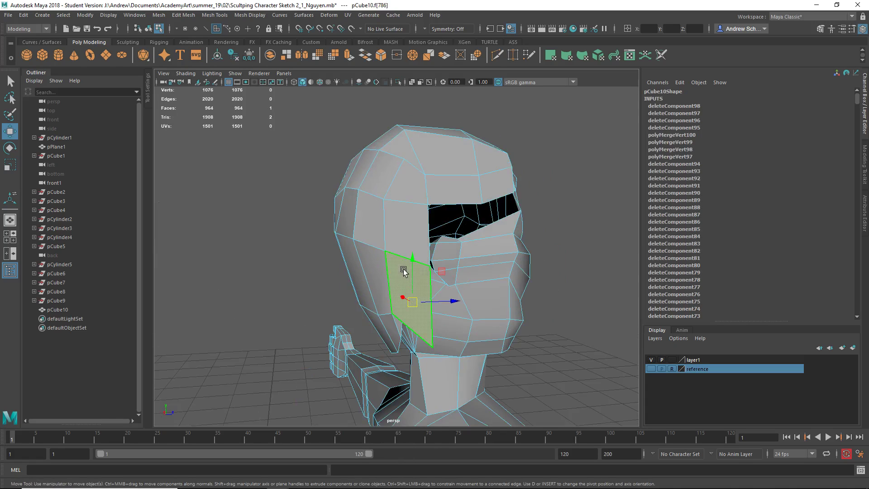
pyautogui.press('Delete')
pyautogui.click(403, 243)
pyautogui.press('Delete')
pyautogui.click(409, 194)
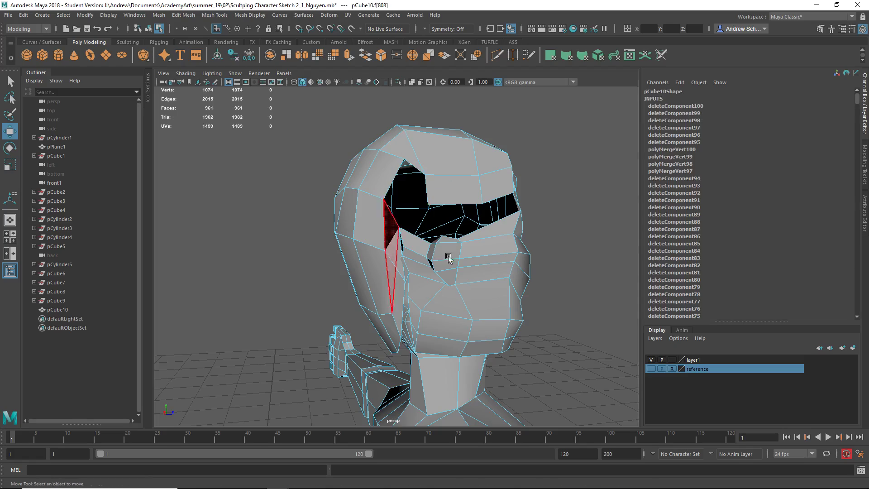
pyautogui.press('Delete')
# - Delete the stray forehead face and its neighbouring face to the right
pyautogui.keyDown('alt'); pyautogui.moveTo(586, 358); pyautogui.dragTo(447, 275); pyautogui.keyUp('alt')
pyautogui.click(400, 213)
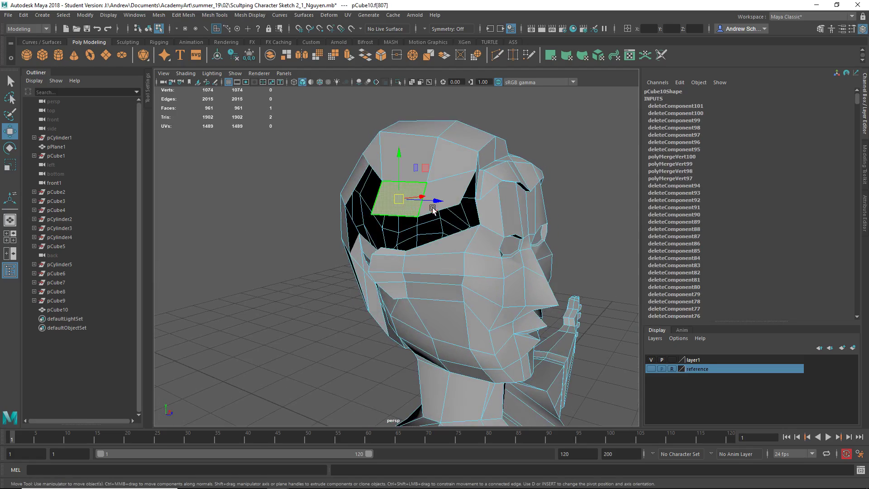
pyautogui.press('Delete')
pyautogui.click(446, 194)
pyautogui.press('Delete')
# - Delete two stray faces at the edge of and inside the eye opening
pyautogui.keyDown('alt'); pyautogui.moveTo(555, 309); pyautogui.dragTo(346, 261); pyautogui.keyUp('alt')
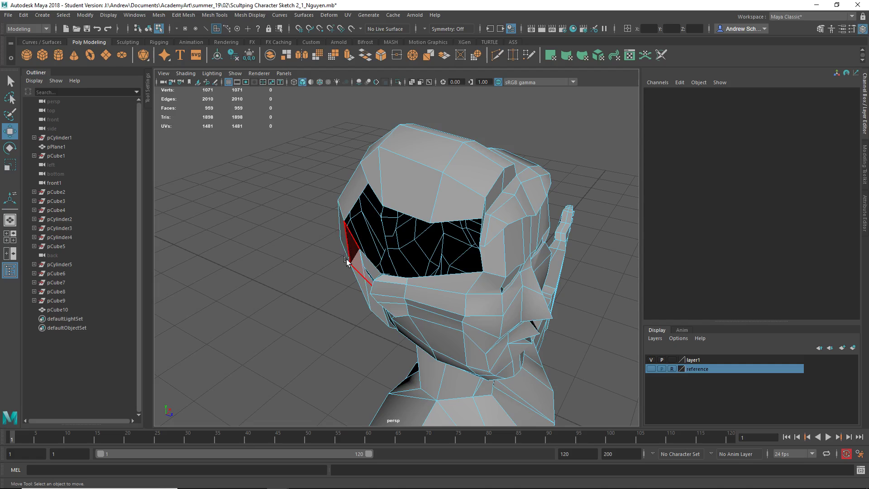
pyautogui.click(352, 247)
pyautogui.press('Delete')
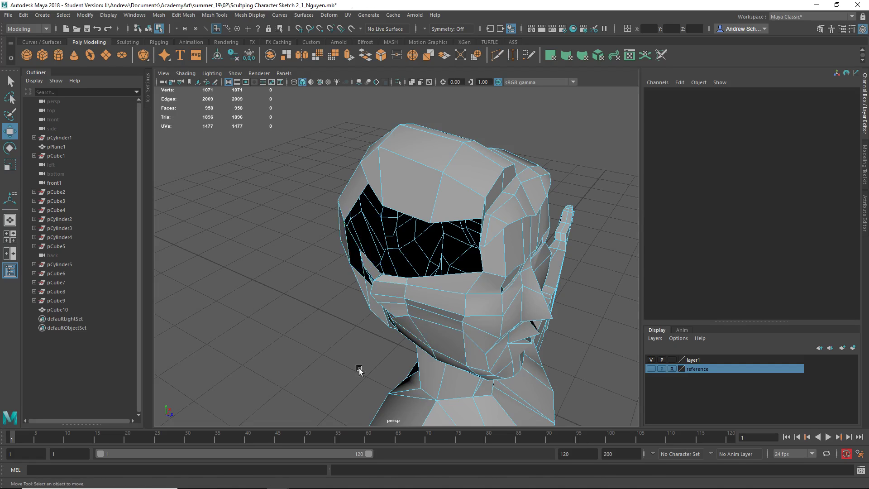
pyautogui.keyDown('alt'); pyautogui.moveTo(360, 368); pyautogui.dragTo(358, 302); pyautogui.keyUp('alt')
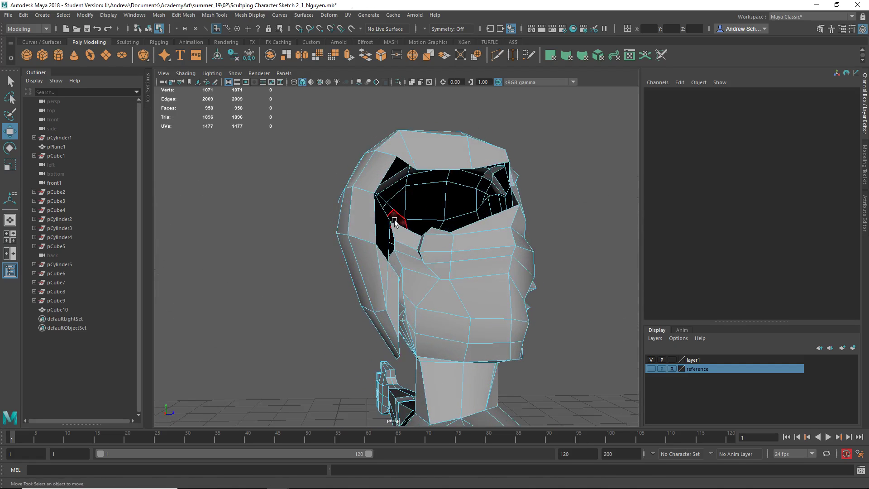
pyautogui.click(382, 226)
pyautogui.press('Delete')
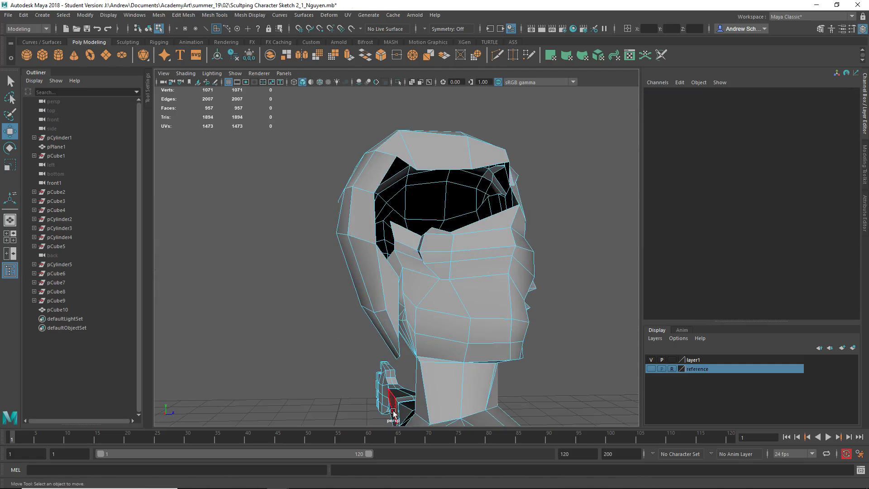
# - Delete the stray faces below the eye opening and near the nose
pyautogui.keyDown('alt'); pyautogui.moveTo(330, 294); pyautogui.dragTo(365, 302); pyautogui.keyUp('alt')
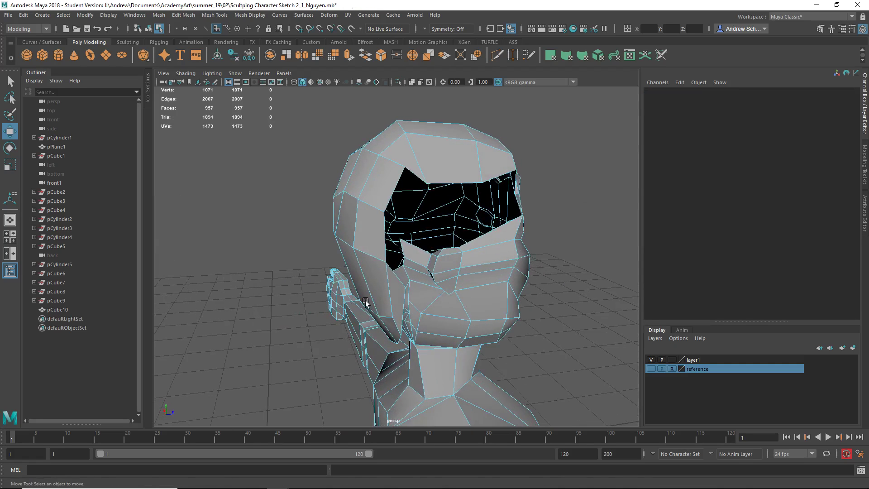
pyautogui.click(416, 258)
pyautogui.press('Delete')
pyautogui.keyDown('alt'); pyautogui.moveTo(590, 343); pyautogui.dragTo(586, 320); pyautogui.keyUp('alt')
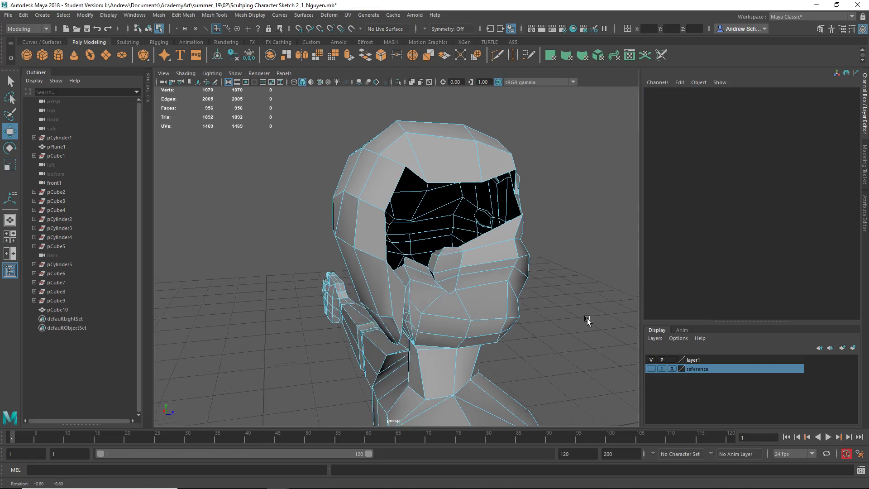
pyautogui.click(416, 264)
pyautogui.press('Delete')
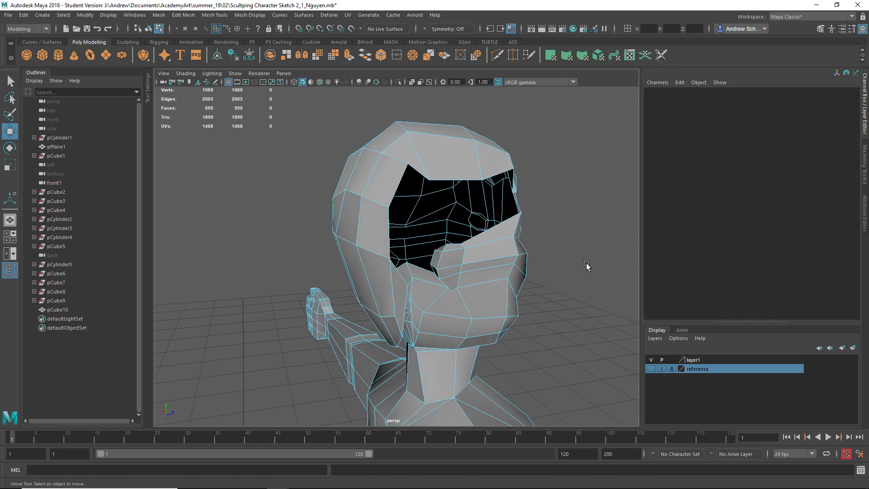
# - Check the opening's lower rim edge, then delete the small face at its lower edge
pyautogui.keyDown('alt'); pyautogui.moveTo(584, 242); pyautogui.dragTo(530, 232); pyautogui.keyUp('alt')
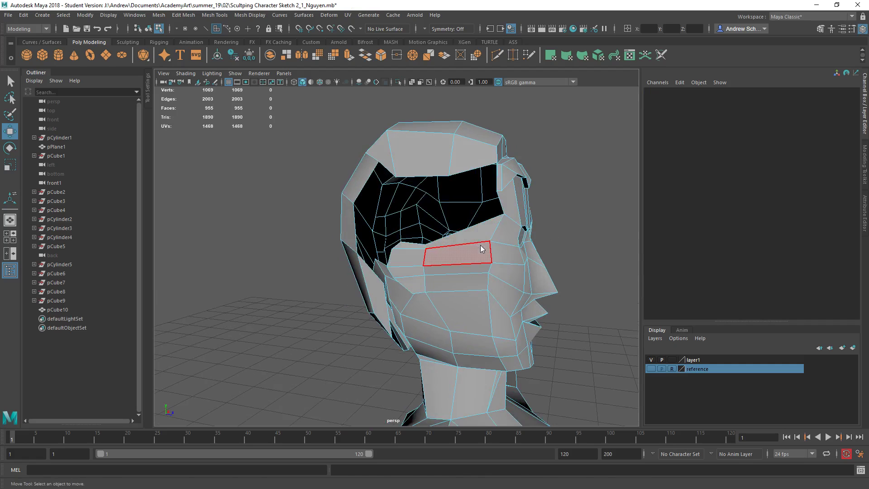
pyautogui.moveTo(481, 247); pyautogui.dragTo(459, 229, button='right')
pyautogui.click(478, 224)
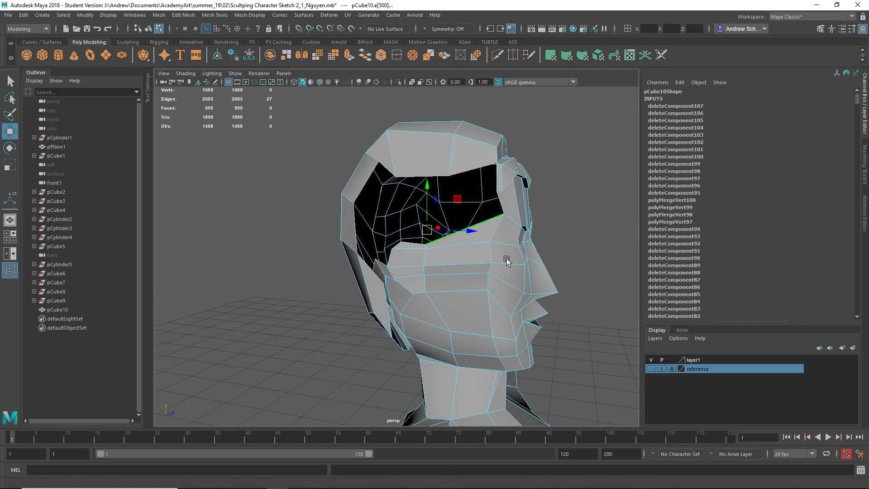
pyautogui.keyDown('alt'); pyautogui.moveTo(579, 291); pyautogui.dragTo(619, 301); pyautogui.keyUp('alt')
pyautogui.keyDown('alt'); pyautogui.moveTo(498, 319); pyautogui.dragTo(584, 329, button='right'); pyautogui.keyUp('alt')
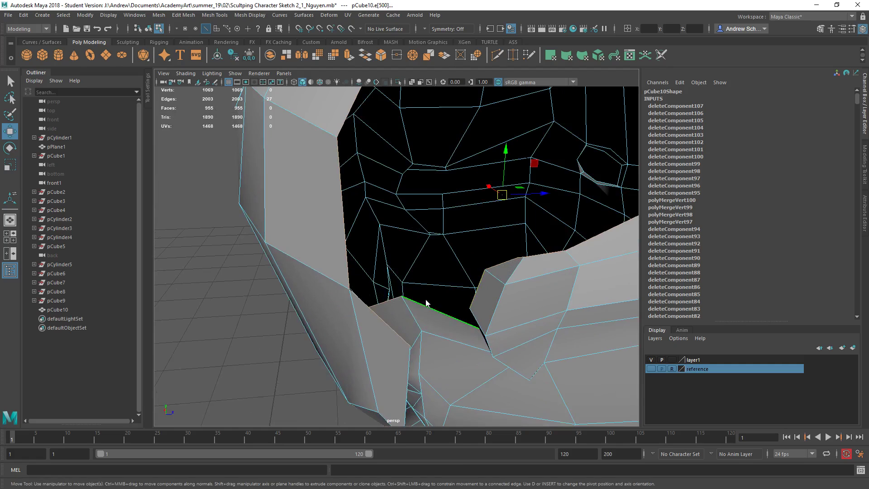
pyautogui.moveTo(424, 228); pyautogui.dragTo(425, 253, button='right')
pyautogui.click(400, 312)
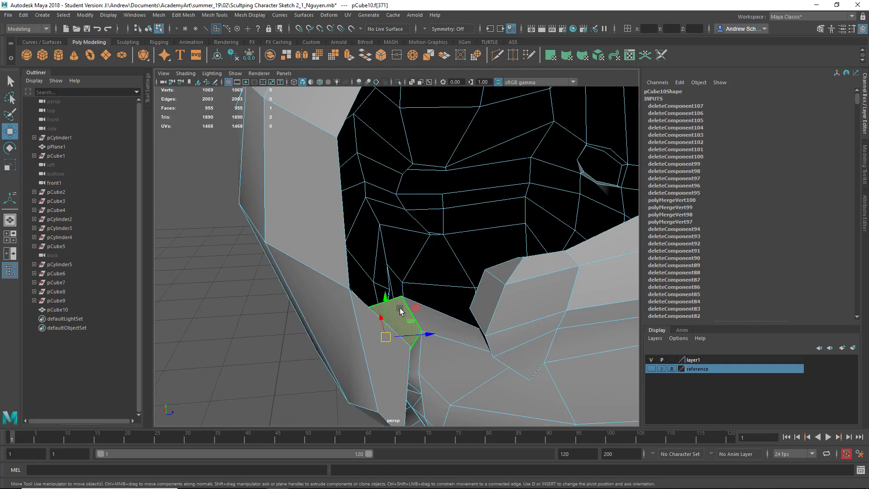
pyautogui.press('Delete')
pyautogui.keyDown('alt'); pyautogui.moveTo(482, 407); pyautogui.dragTo(488, 363); pyautogui.keyUp('alt')
pyautogui.keyDown('alt'); pyautogui.moveTo(631, 375); pyautogui.dragTo(511, 364); pyautogui.keyUp('alt')
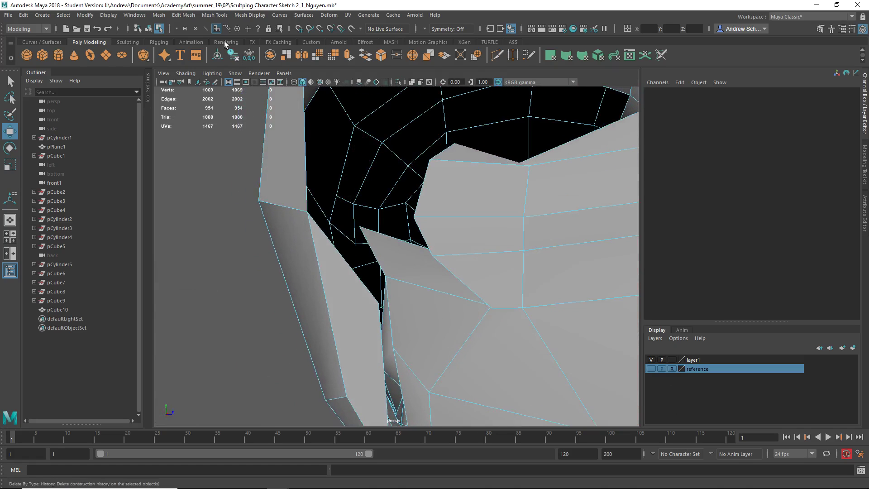
# - Target Weld two loose gap vertices onto their neighbours, reaching 1067 vertices
pyautogui.click(185, 15)
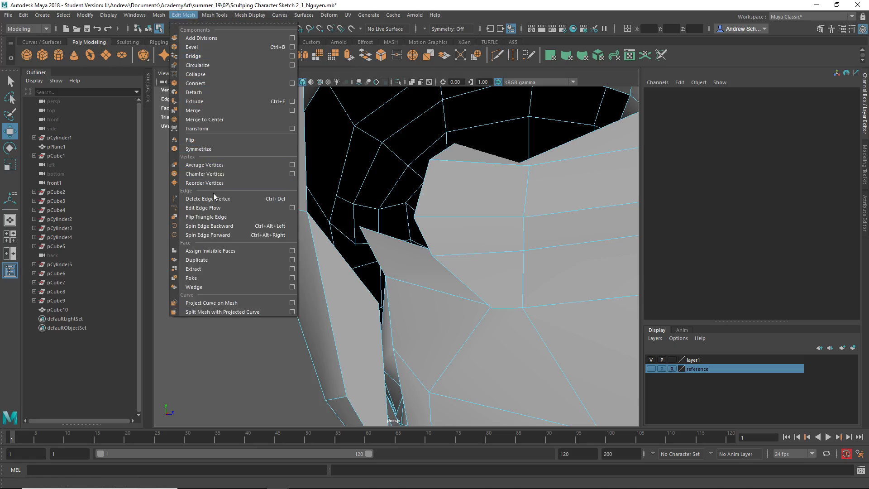
pyautogui.moveTo(217, 18)
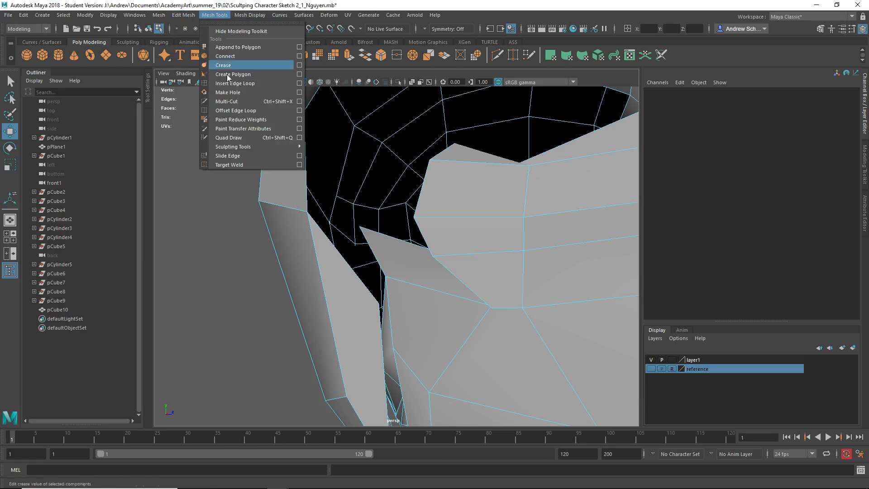
pyautogui.click(245, 165)
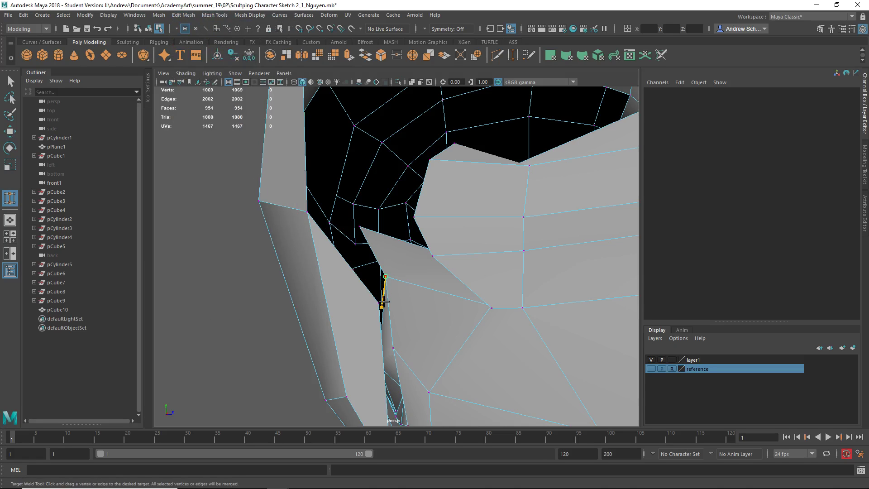
pyautogui.moveTo(381, 300); pyautogui.dragTo(381, 299)
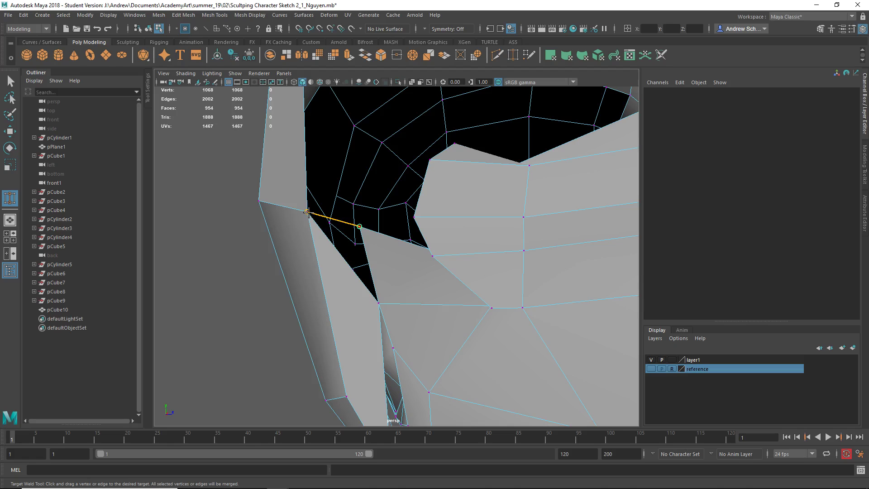
pyautogui.moveTo(308, 211); pyautogui.dragTo(308, 211)
pyautogui.keyDown('alt'); pyautogui.moveTo(357, 254); pyautogui.dragTo(390, 264); pyautogui.keyUp('alt')
# - In Edge mode, select the full border edge loop of the eye hole
pyautogui.moveTo(392, 230); pyautogui.dragTo(391, 206, button='right')
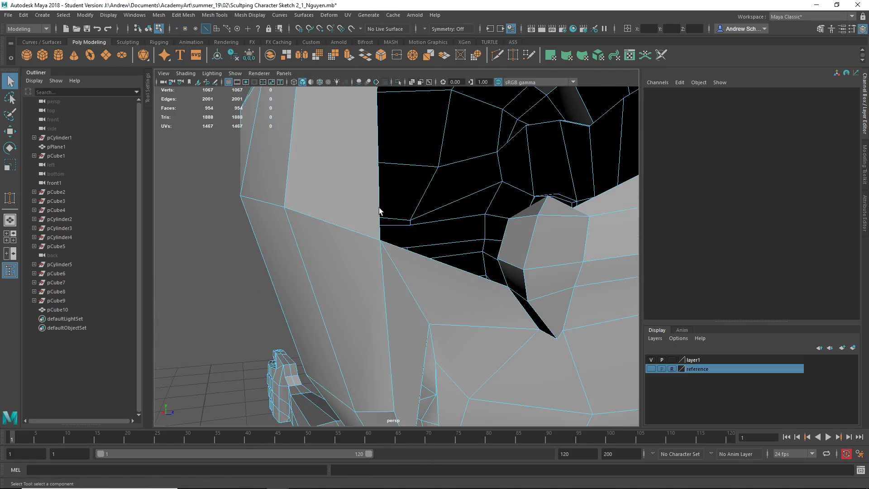
pyautogui.doubleClick(379, 207)
pyautogui.scroll(-3, 411, 277)
pyautogui.keyDown('alt'); pyautogui.moveTo(410, 277); pyautogui.dragTo(352, 285); pyautogui.keyUp('alt')
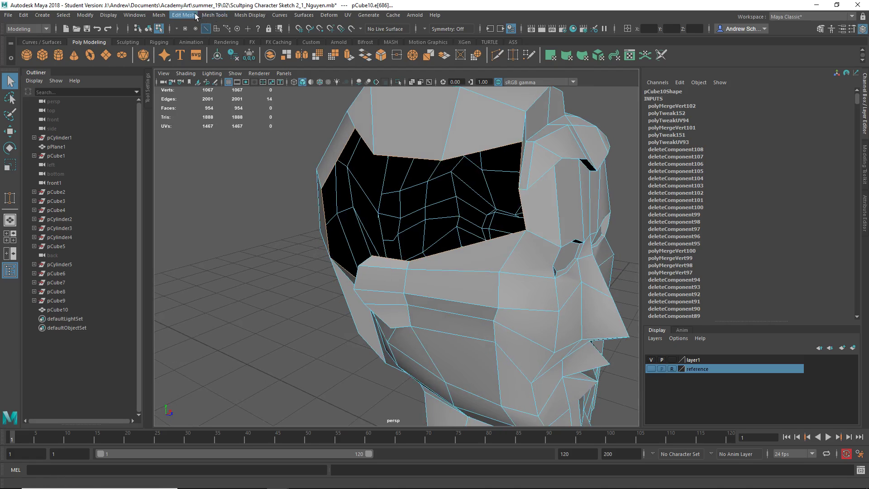
pyautogui.click(165, 16)
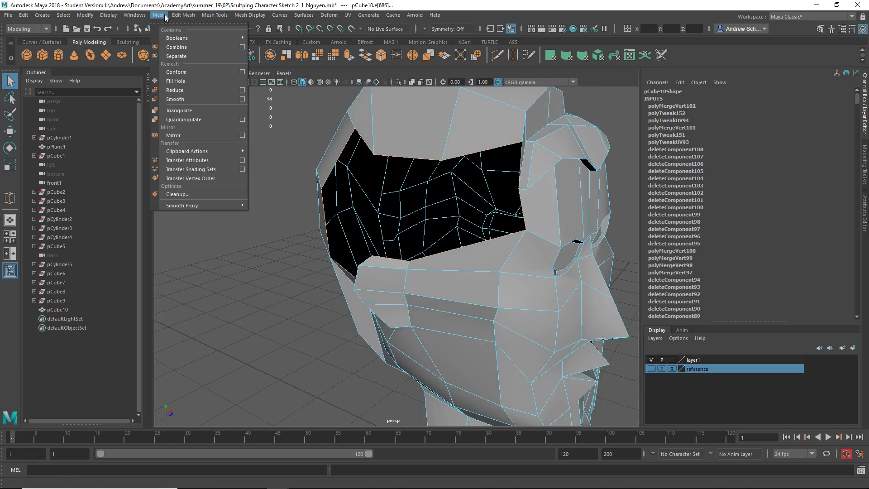
pyautogui.moveTo(183, 17)
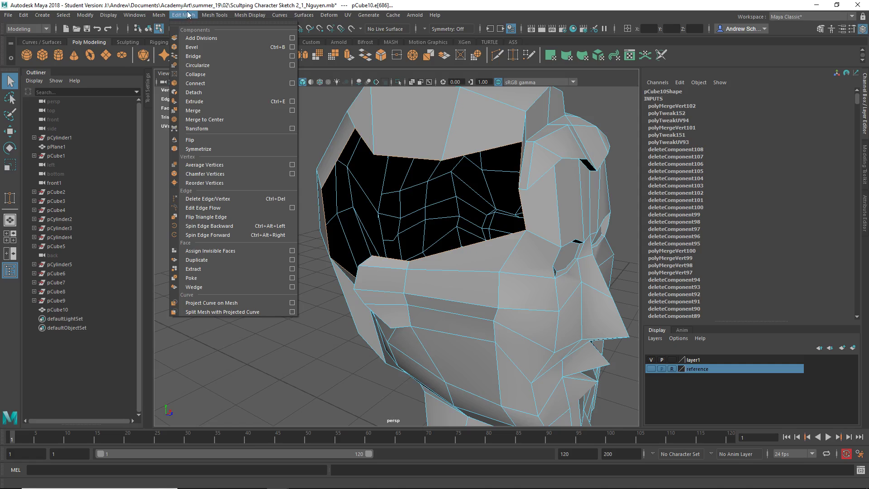
# - Fill the selected border loop so the side-of-head opening becomes one face, then orbit to check
pyautogui.click(192, 7)
pyautogui.keyDown('shift'); pyautogui.rightClick(252, 176); pyautogui.keyUp('shift')
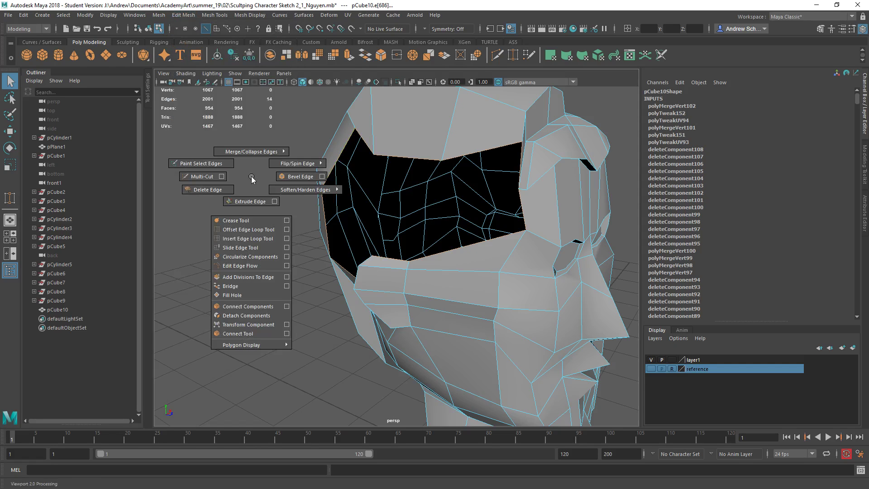
pyautogui.keyDown('shift'); pyautogui.moveTo(251, 175); pyautogui.dragTo(253, 294, button='right'); pyautogui.keyUp('shift')
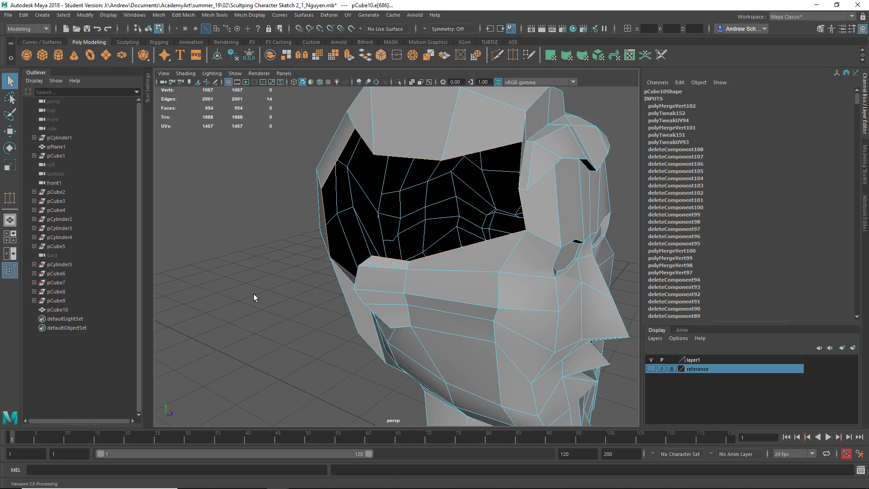
pyautogui.keyDown('alt'); pyautogui.moveTo(254, 294); pyautogui.dragTo(326, 226); pyautogui.keyUp('alt')
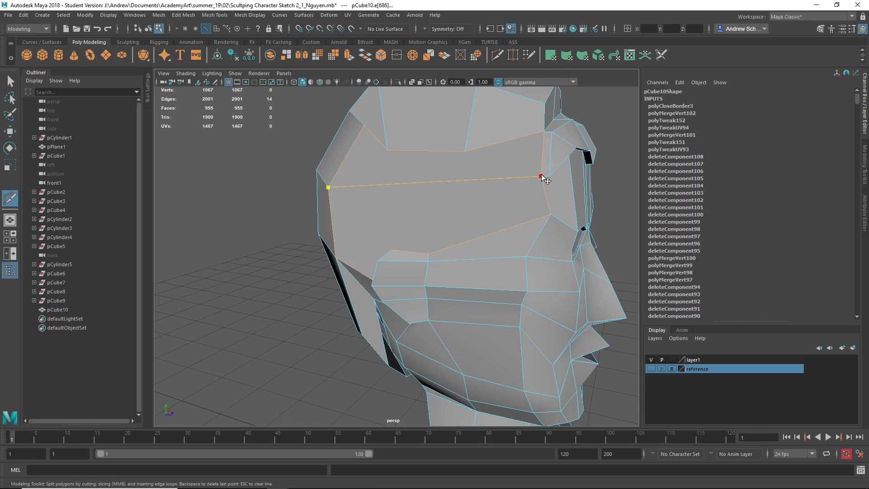
# - Commit a vertical Multi-Cut across the filled side patch, giving 961 faces, and inspect it
pyautogui.press('Return')
pyautogui.keyDown('alt'); pyautogui.moveTo(448, 223); pyautogui.dragTo(467, 146); pyautogui.keyUp('alt')
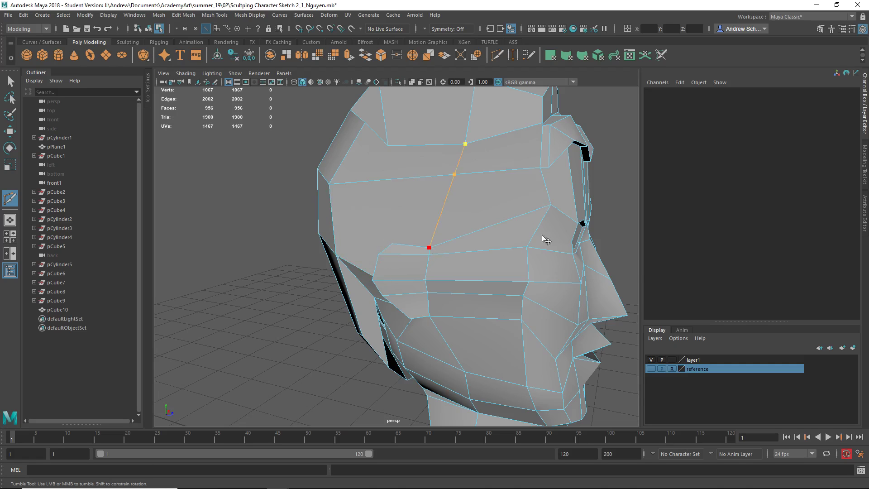
pyautogui.keyDown('alt'); pyautogui.moveTo(606, 271); pyautogui.dragTo(608, 204); pyautogui.keyUp('alt')
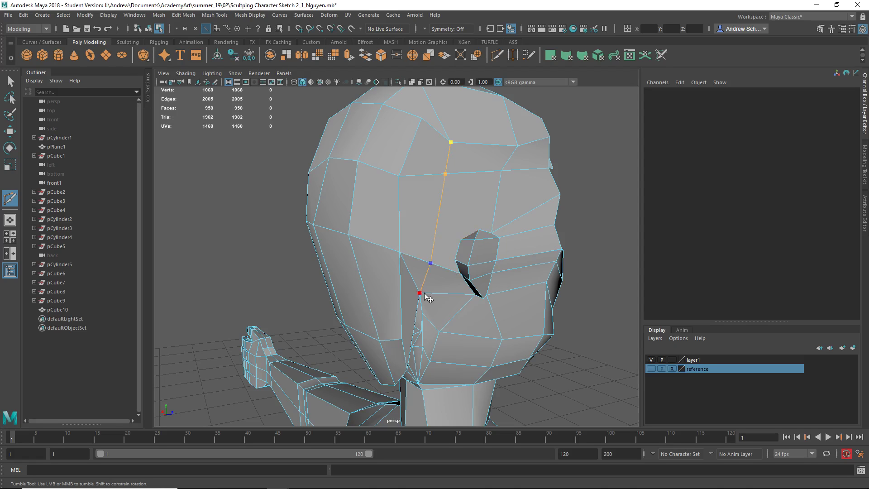
pyautogui.keyDown('alt'); pyautogui.moveTo(625, 293); pyautogui.dragTo(550, 276); pyautogui.keyUp('alt')
# - Select two faces on the side of the head and extrude them
pyautogui.press('q')
pyautogui.moveTo(414, 193); pyautogui.dragTo(414, 213, button='right')
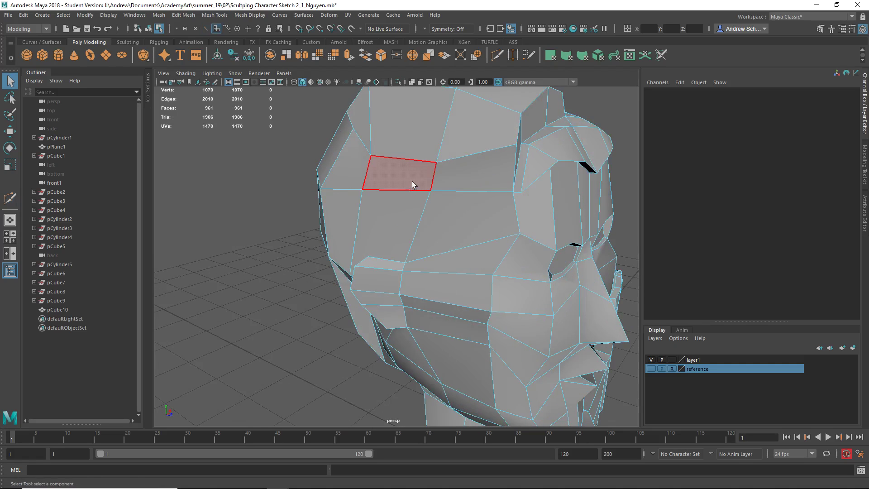
pyautogui.click(412, 181)
pyautogui.keyDown('shift'); pyautogui.click(471, 181); pyautogui.keyUp('shift')
pyautogui.keyDown('alt'); pyautogui.moveTo(475, 239); pyautogui.dragTo(421, 244); pyautogui.keyUp('alt')
pyautogui.keyDown('shift'); pyautogui.moveTo(347, 240); pyautogui.dragTo(342, 269, button='right'); pyautogui.keyUp('shift')
pyautogui.keyDown('alt'); pyautogui.moveTo(342, 268); pyautogui.dragTo(362, 257); pyautogui.keyUp('alt')
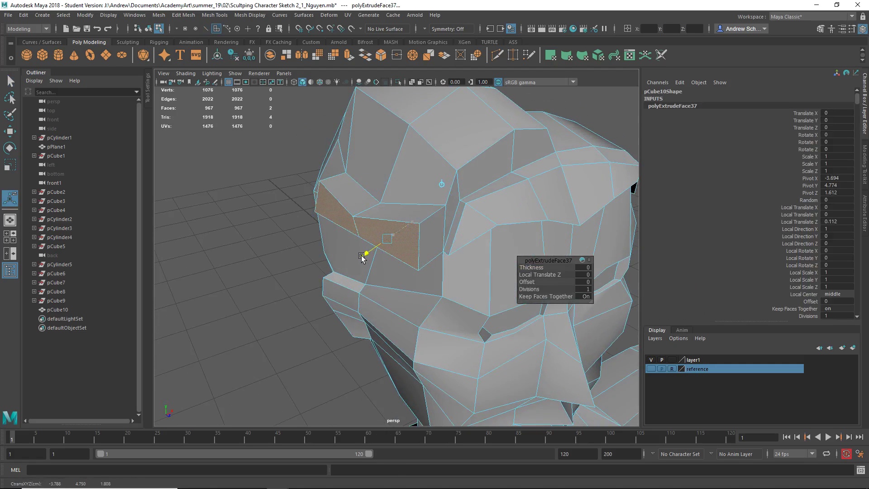
# - Move the extruded faces outward and lower, narrowing their depth; undo a trial rotation
pyautogui.keyDown('alt'); pyautogui.moveTo(413, 241); pyautogui.dragTo(441, 229); pyautogui.keyUp('alt')
pyautogui.moveTo(480, 189); pyautogui.dragTo(481, 203)
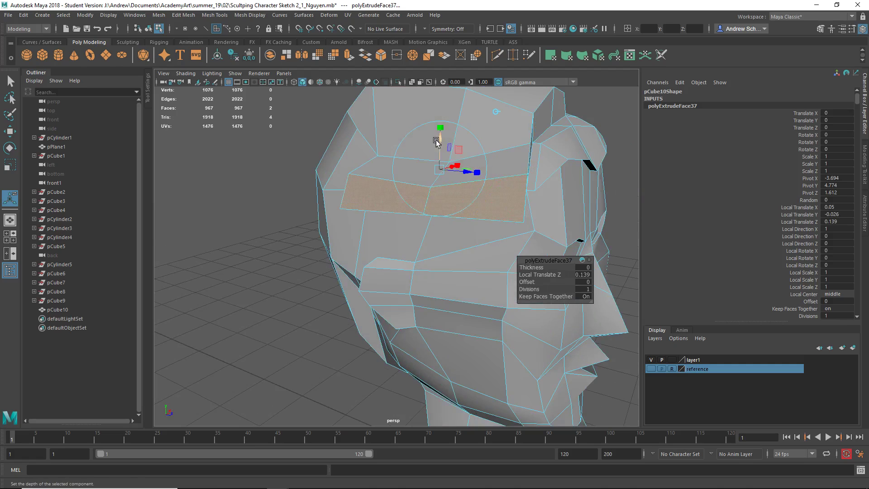
pyautogui.moveTo(436, 141); pyautogui.dragTo(439, 172)
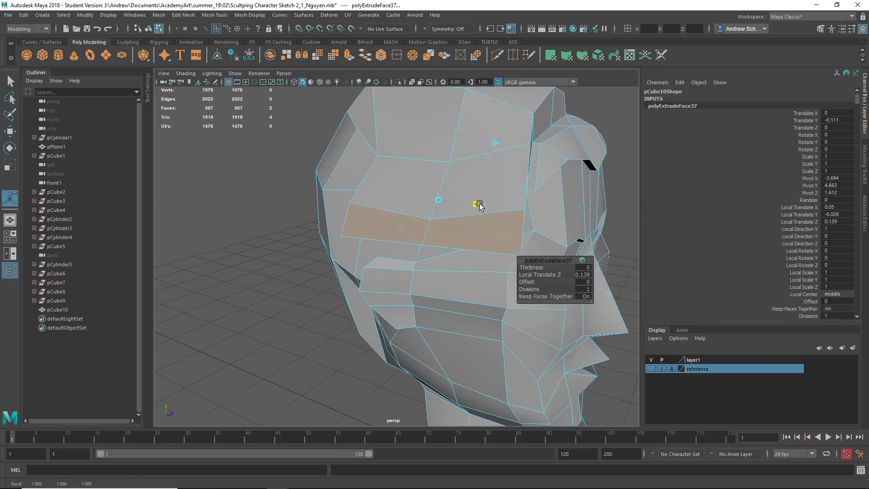
pyautogui.moveTo(468, 205); pyautogui.dragTo(443, 211)
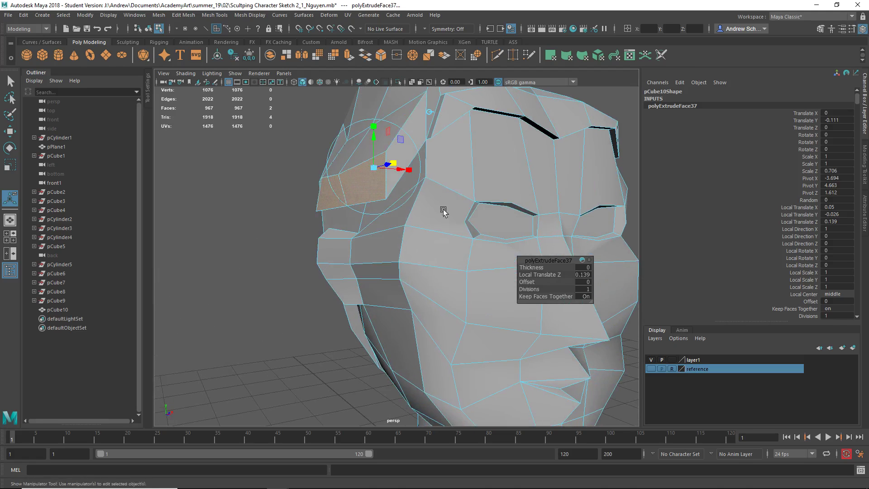
pyautogui.moveTo(370, 143); pyautogui.dragTo(406, 230)
pyautogui.press('e')
pyautogui.hotkey('ctrl', 'z')
# - Shift the extruded faces sideways and flatten them vertically with Move and Scale
pyautogui.keyDown('alt'); pyautogui.moveTo(414, 214); pyautogui.dragTo(413, 199); pyautogui.keyUp('alt')
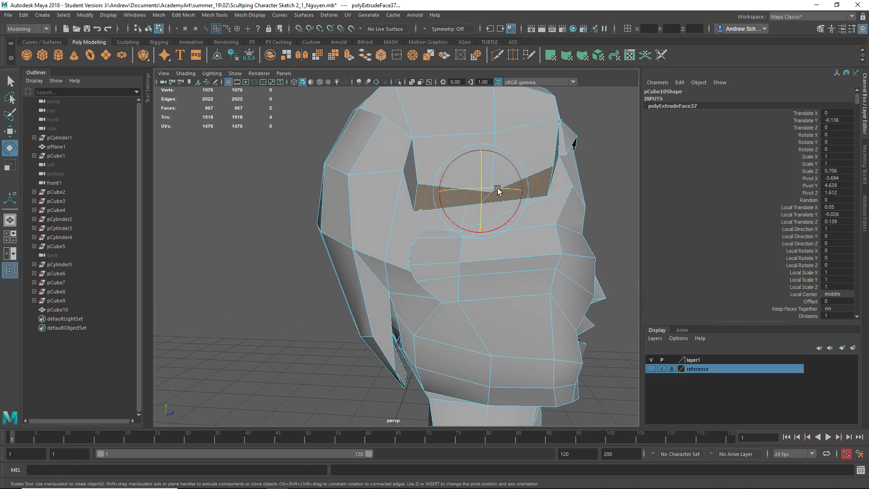
pyautogui.press('w')
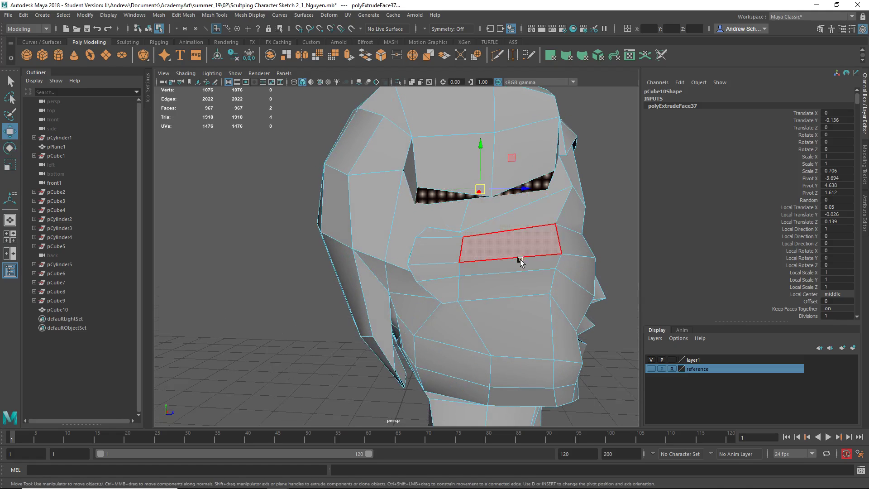
pyautogui.keyDown('alt'); pyautogui.moveTo(520, 258); pyautogui.dragTo(447, 271); pyautogui.keyUp('alt')
pyautogui.moveTo(330, 223); pyautogui.dragTo(357, 226)
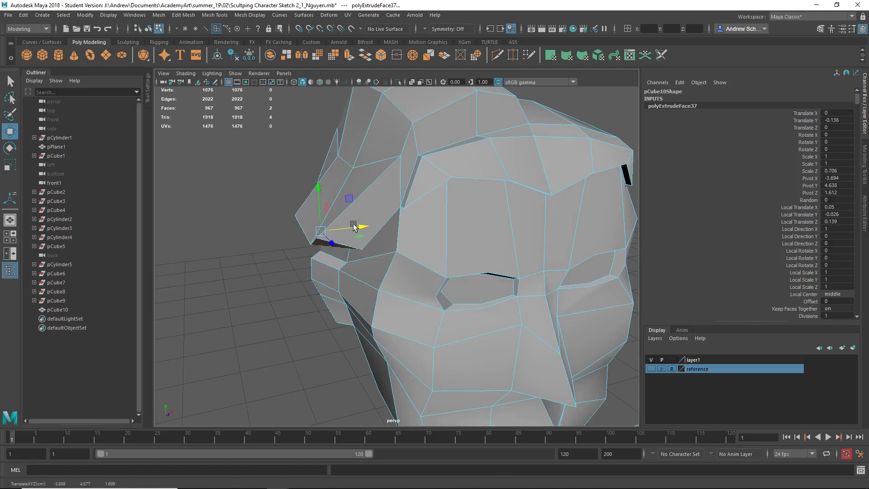
pyautogui.press('r')
pyautogui.moveTo(318, 193); pyautogui.dragTo(322, 220)
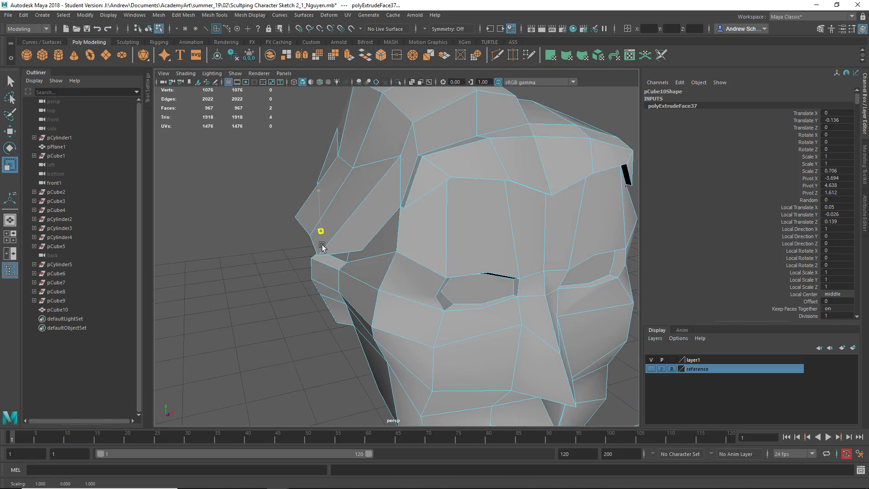
pyautogui.keyDown('alt'); pyautogui.moveTo(362, 270); pyautogui.dragTo(374, 252); pyautogui.keyUp('alt')
pyautogui.press('w')
pyautogui.moveTo(355, 214); pyautogui.dragTo(355, 240)
# - Extrude twice more, pulling the last extrusion downward, then preview smoothed at 979 faces
pyautogui.keyDown('shift'); pyautogui.rightClick(289, 232); pyautogui.keyUp('shift')
pyautogui.keyDown('shift'); pyautogui.moveTo(289, 232); pyautogui.dragTo(295, 245, button='right'); pyautogui.keyUp('shift')
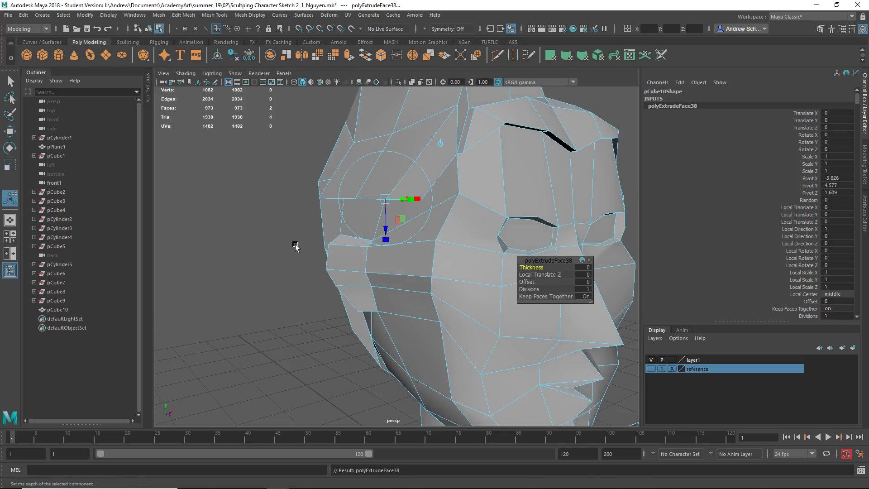
pyautogui.moveTo(383, 223); pyautogui.dragTo(417, 288)
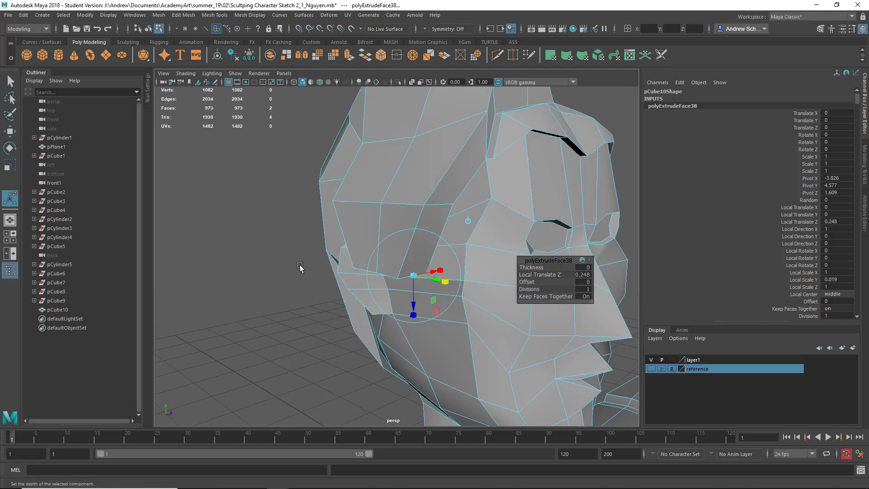
pyautogui.keyDown('shift'); pyautogui.moveTo(297, 264); pyautogui.dragTo(297, 278, button='right'); pyautogui.keyUp('shift')
pyautogui.moveTo(402, 296); pyautogui.dragTo(380, 333)
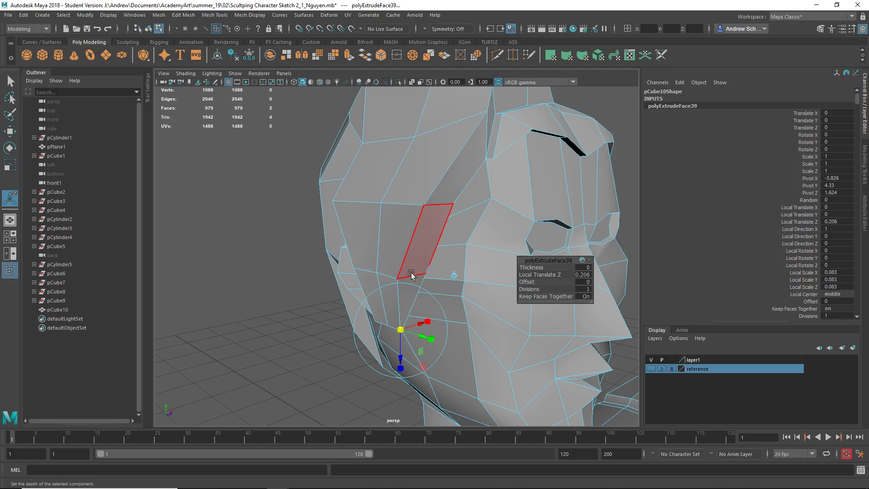
pyautogui.press('3')
pyautogui.moveTo(438, 235)
pyautogui.keyDown('alt'); pyautogui.mouseDown()
pyautogui.moveTo(396, 238)
pyautogui.moveTo(428, 241)
pyautogui.mouseUp(); pyautogui.keyUp('alt')
pyautogui.press('q')
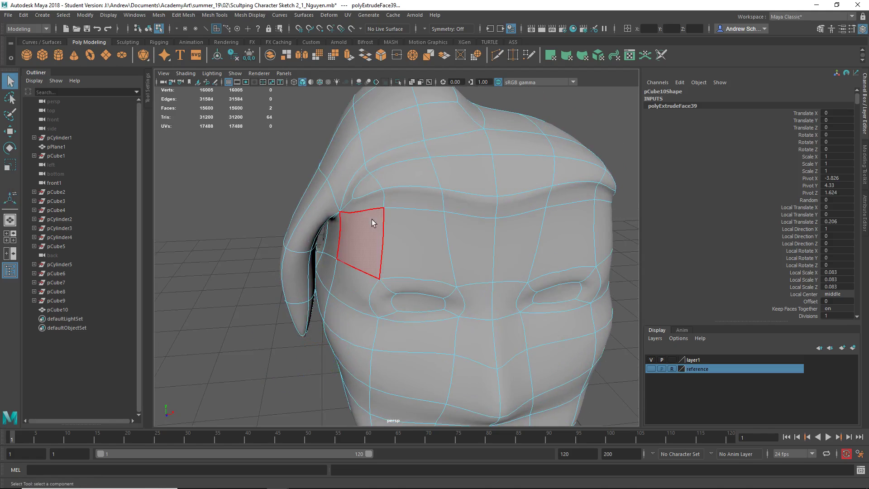
pyautogui.moveTo(372, 219); pyautogui.dragTo(427, 176, button='right')
pyautogui.click(234, 177)
pyautogui.keyDown('alt'); pyautogui.moveTo(366, 252); pyautogui.dragTo(316, 260, button='right'); pyautogui.keyUp('alt')
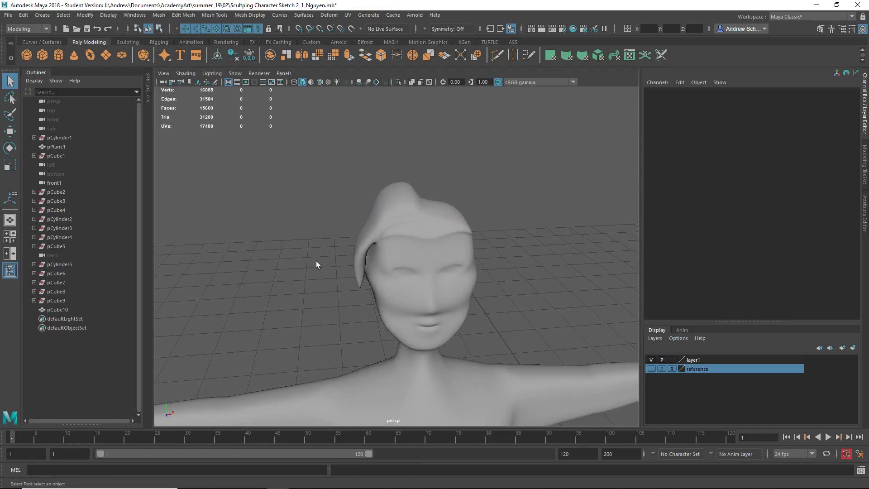
pyautogui.keyDown('alt'); pyautogui.moveTo(316, 264); pyautogui.dragTo(340, 253); pyautogui.keyUp('alt')
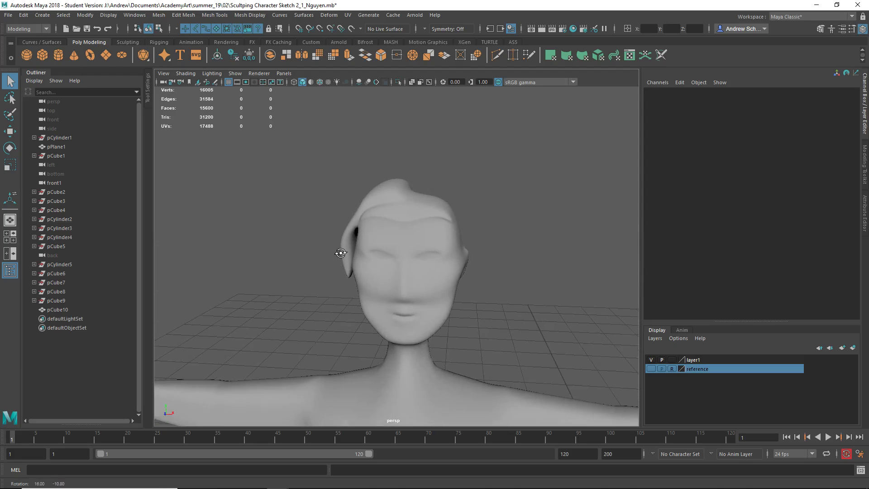
pyautogui.keyDown('alt'); pyautogui.moveTo(340, 253); pyautogui.dragTo(220, 252, button='right'); pyautogui.keyUp('alt')
pyautogui.keyDown('alt'); pyautogui.moveTo(272, 297); pyautogui.dragTo(350, 292); pyautogui.keyUp('alt')
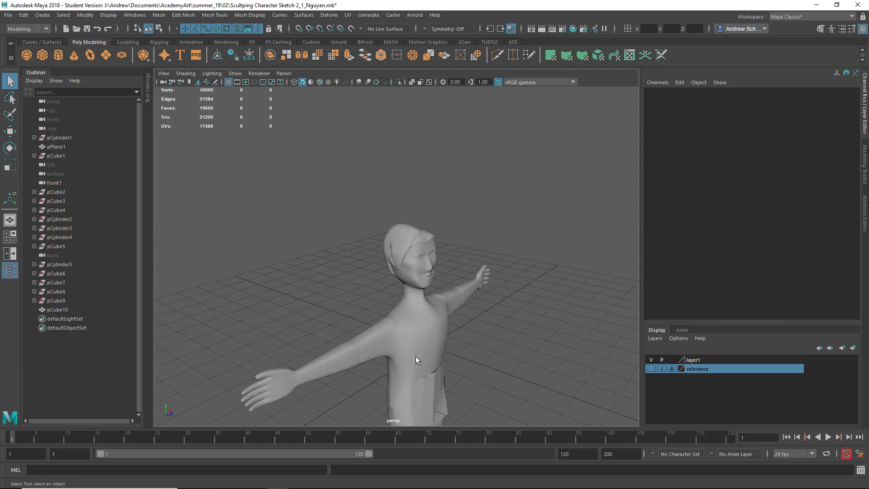
pyautogui.keyDown('alt'); pyautogui.moveTo(416, 357); pyautogui.dragTo(378, 323); pyautogui.keyUp('alt')
# - Turn off smooth preview and test-move a waist vertex down and up, undoing both moves
pyautogui.click(378, 323)
pyautogui.keyDown('alt'); pyautogui.moveTo(394, 355); pyautogui.dragTo(372, 331); pyautogui.keyUp('alt')
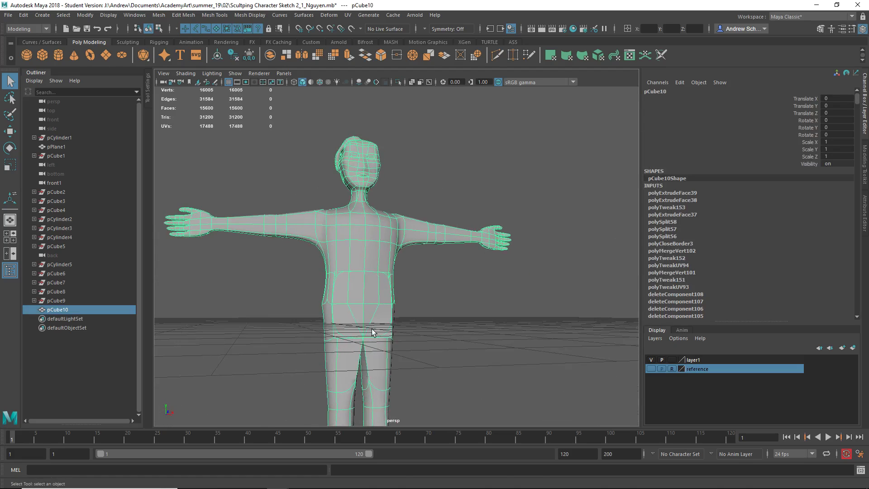
pyautogui.press('1')
pyautogui.scroll(8, 310, 322)
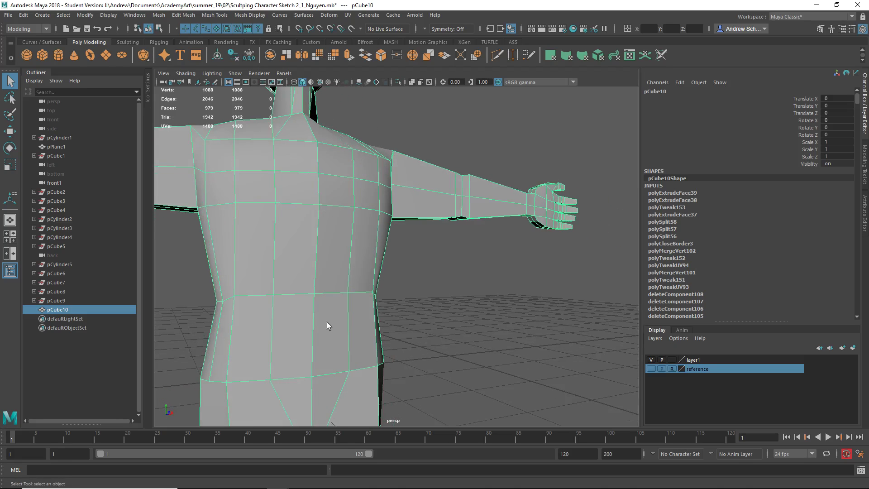
pyautogui.moveTo(305, 228); pyautogui.dragTo(265, 232, button='right')
pyautogui.click(286, 300)
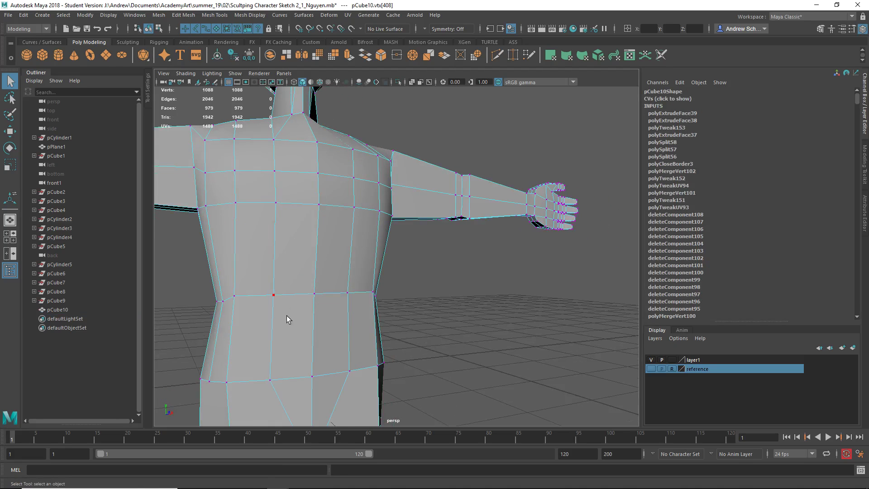
pyautogui.press('w')
pyautogui.moveTo(274, 296); pyautogui.dragTo(275, 334)
pyautogui.hotkey('ctrl', 'z')
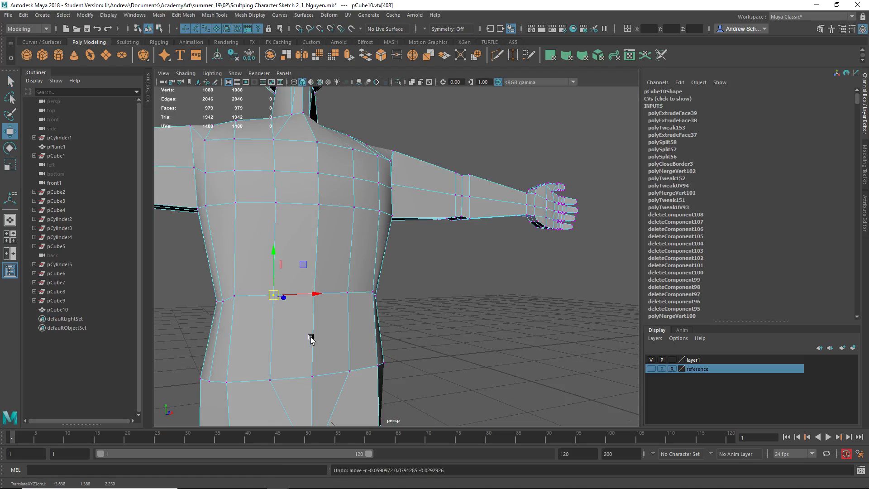
pyautogui.moveTo(275, 296); pyautogui.dragTo(274, 269)
pyautogui.hotkey('ctrl', 'z')
# - Box-select the waist seam vertices and merge them via Edit Mesh > Merge, leaving 1080 vertices
pyautogui.keyDown('alt'); pyautogui.moveTo(331, 332); pyautogui.dragTo(283, 355); pyautogui.keyUp('alt')
pyautogui.moveTo(181, 243); pyautogui.dragTo(451, 310)
pyautogui.keyDown('alt'); pyautogui.moveTo(451, 310); pyautogui.dragTo(344, 312); pyautogui.keyUp('alt')
pyautogui.click(159, 15)
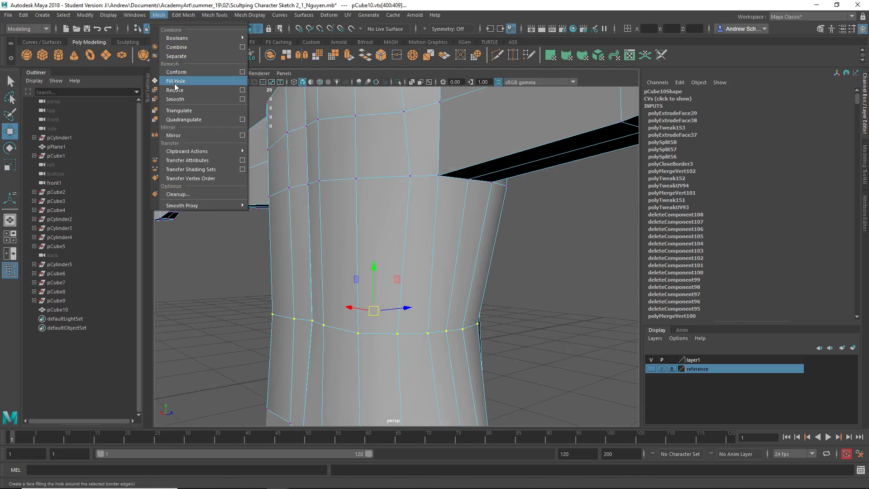
pyautogui.click(184, 17)
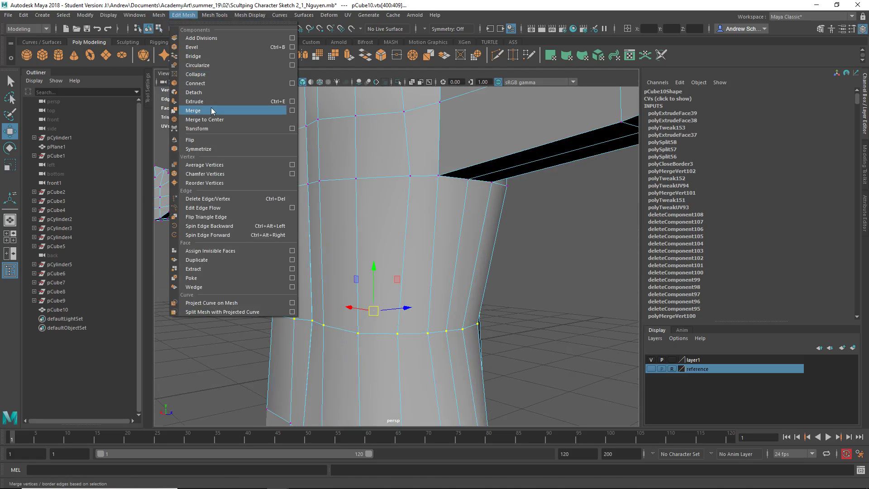
pyautogui.click(291, 110)
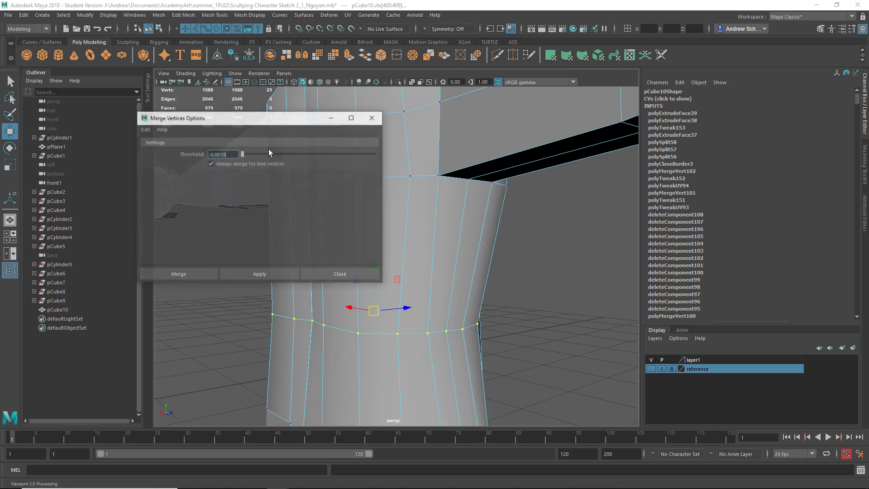
pyautogui.click(204, 275)
# - Check the merged waist in smooth preview, then reselect the mesh with smoothing off
pyautogui.keyDown('alt'); pyautogui.moveTo(538, 353); pyautogui.dragTo(449, 324, button='right'); pyautogui.keyUp('alt')
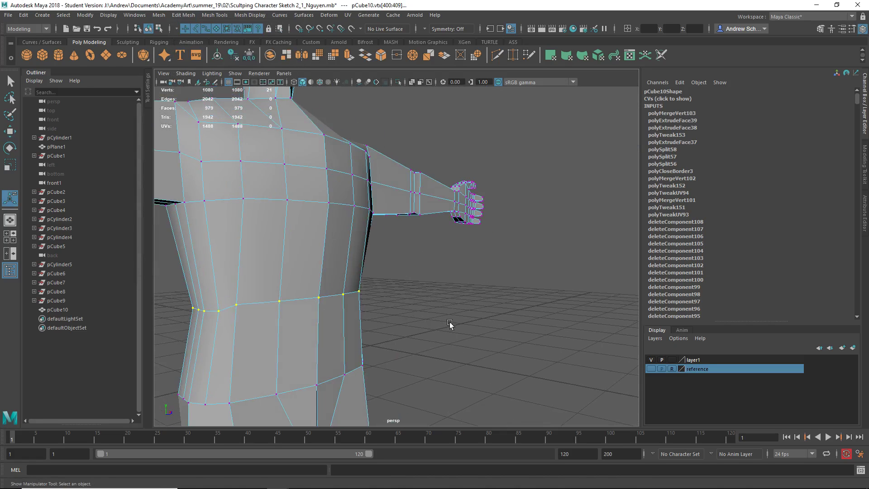
pyautogui.press('3')
pyautogui.moveTo(331, 230); pyautogui.dragTo(351, 315, button='right')
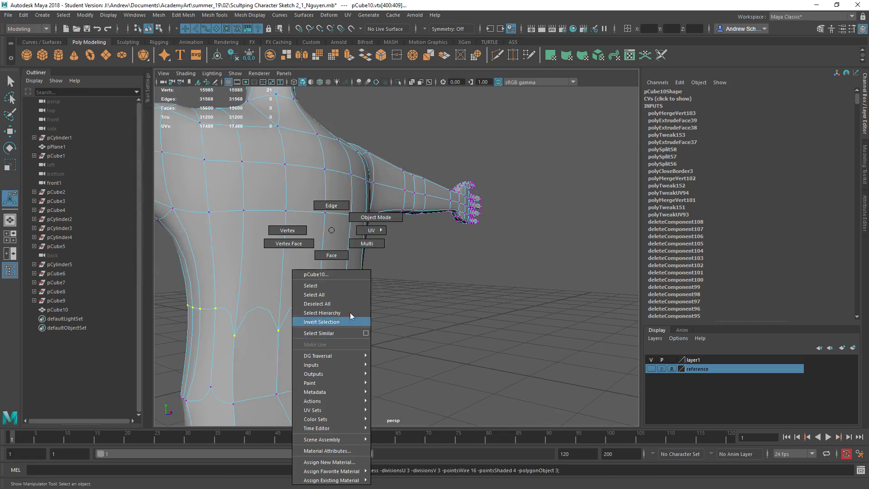
pyautogui.moveTo(379, 215); pyautogui.dragTo(381, 216, button='right')
pyautogui.press('q')
pyautogui.click(436, 316)
pyautogui.keyDown('alt'); pyautogui.moveTo(435, 317); pyautogui.dragTo(440, 312); pyautogui.keyUp('alt')
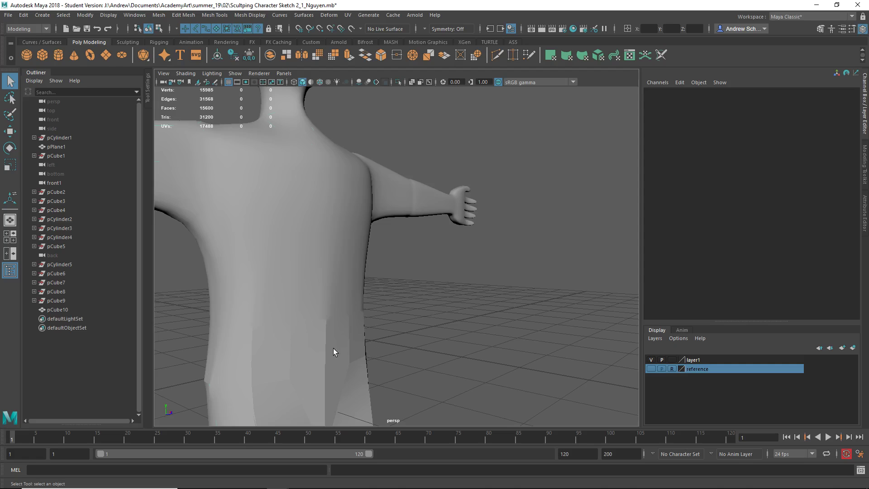
pyautogui.click(334, 351)
pyautogui.press('1')
pyautogui.keyDown('alt'); pyautogui.moveTo(411, 359); pyautogui.dragTo(401, 355); pyautogui.keyUp('alt')
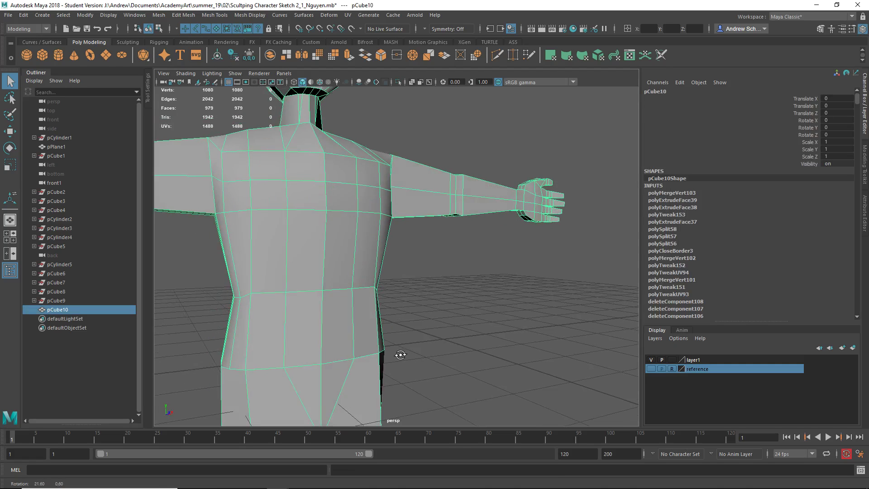
# - Test-lift two waist vertices for gaps, undo, and marquee-select all the waist vertices
pyautogui.moveTo(328, 312); pyautogui.dragTo(305, 284, button='right')
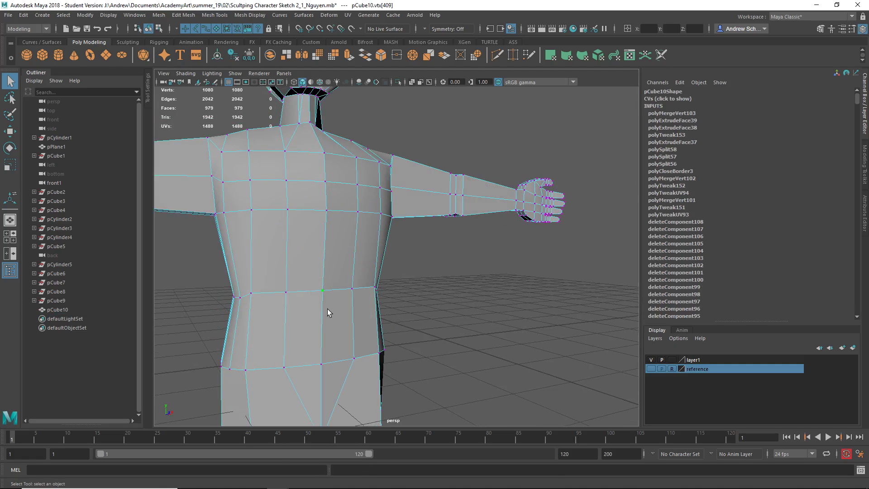
pyautogui.click(326, 297)
pyautogui.press('w')
pyautogui.moveTo(323, 291)
pyautogui.mouseDown()
pyautogui.moveTo(301, 301)
pyautogui.moveTo(333, 282)
pyautogui.mouseUp()
pyautogui.hotkey('ctrl', 'z')
pyautogui.click(329, 358)
pyautogui.moveTo(322, 364); pyautogui.dragTo(328, 330)
pyautogui.scroll(-2, 354, 360)
pyautogui.hotkey('ctrl', 'z')
pyautogui.keyDown('alt'); pyautogui.moveTo(402, 355); pyautogui.dragTo(266, 332); pyautogui.keyUp('alt')
pyautogui.moveTo(439, 366); pyautogui.dragTo(440, 367)
pyautogui.keyDown('alt'); pyautogui.moveTo(267, 358); pyautogui.dragTo(396, 335); pyautogui.keyUp('alt')
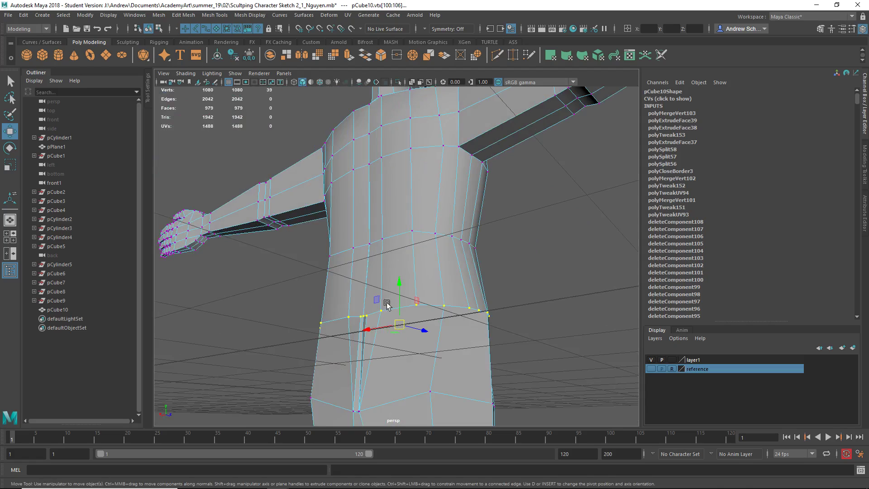
# - Merge the selected waist vertices with Edit Mesh > Merge, bringing the mesh to 1065 vertices
pyautogui.click(205, 16)
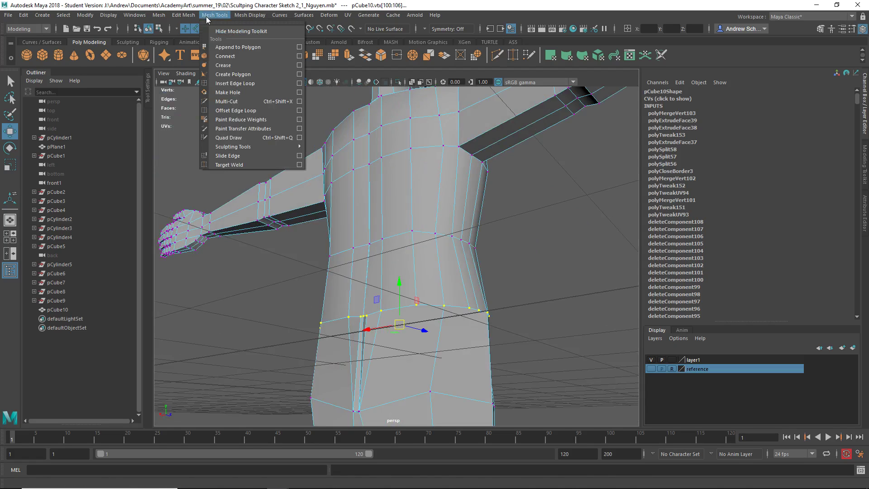
pyautogui.moveTo(183, 15)
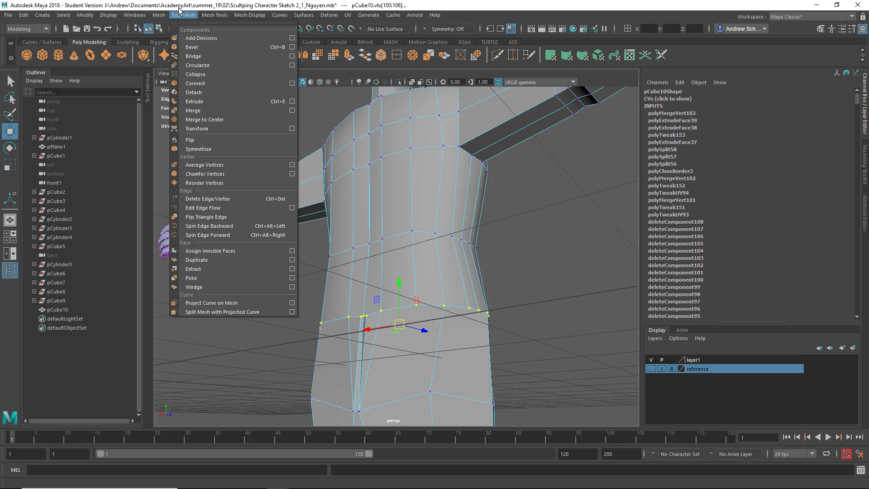
pyautogui.click(194, 111)
pyautogui.keyDown('alt'); pyautogui.moveTo(373, 315); pyautogui.dragTo(210, 329); pyautogui.keyUp('alt')
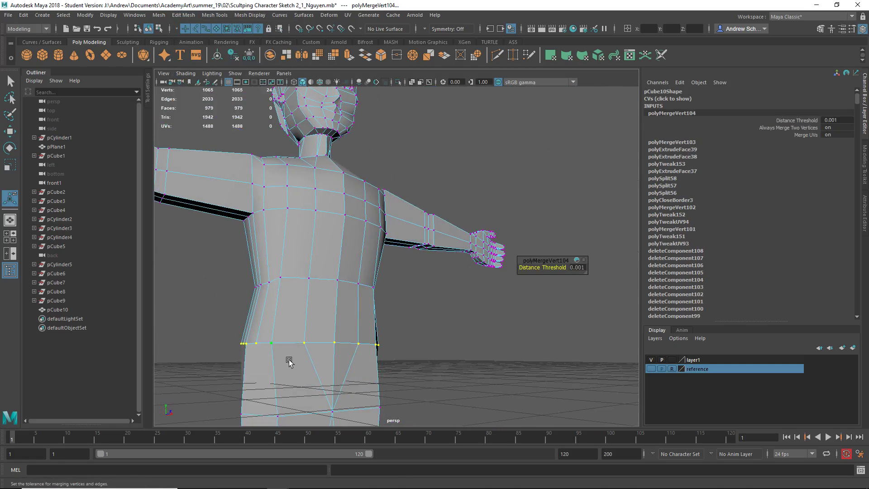
# - Test-lift waist vertices to check the merge, undo, clear the selection and turn off smoothing
pyautogui.press('w')
pyautogui.click(304, 342)
pyautogui.moveTo(304, 342); pyautogui.dragTo(350, 349)
pyautogui.click(271, 344)
pyautogui.hotkey('ctrl', 'z')
pyautogui.click(454, 366)
pyautogui.keyDown('alt'); pyautogui.moveTo(455, 366); pyautogui.dragTo(320, 370); pyautogui.keyUp('alt')
pyautogui.press('1')
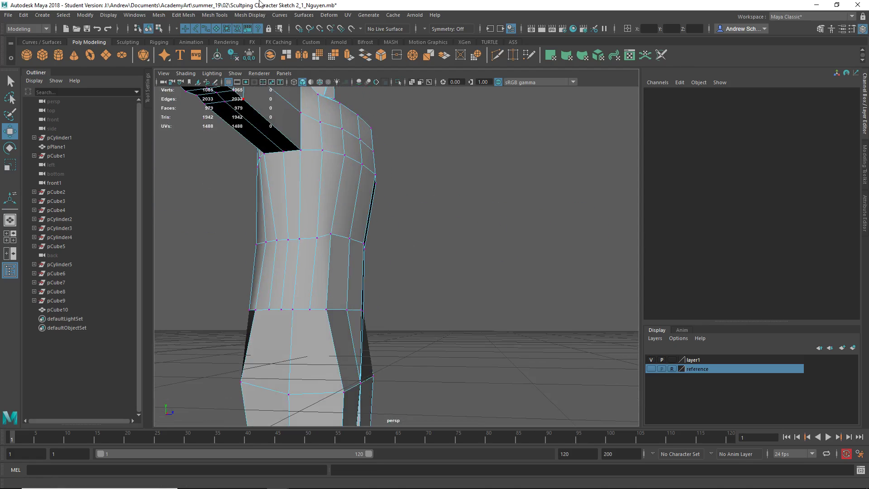
pyautogui.click(214, 15)
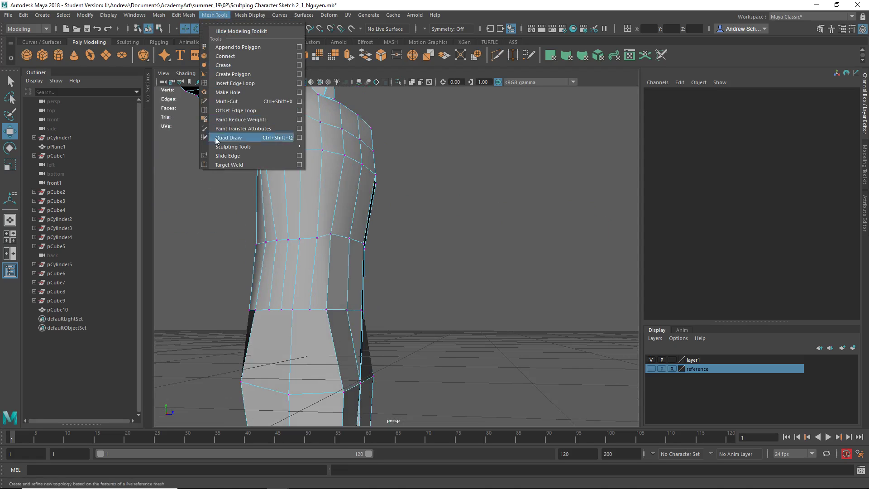
# - Target Weld four stray waist vertices onto their neighbours, reaching 1061 vertices
pyautogui.click(221, 164)
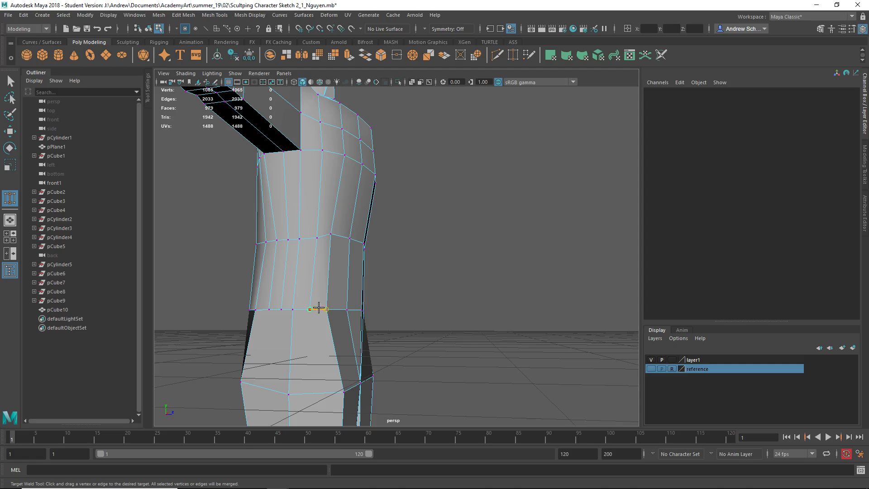
pyautogui.moveTo(327, 328); pyautogui.dragTo(327, 329)
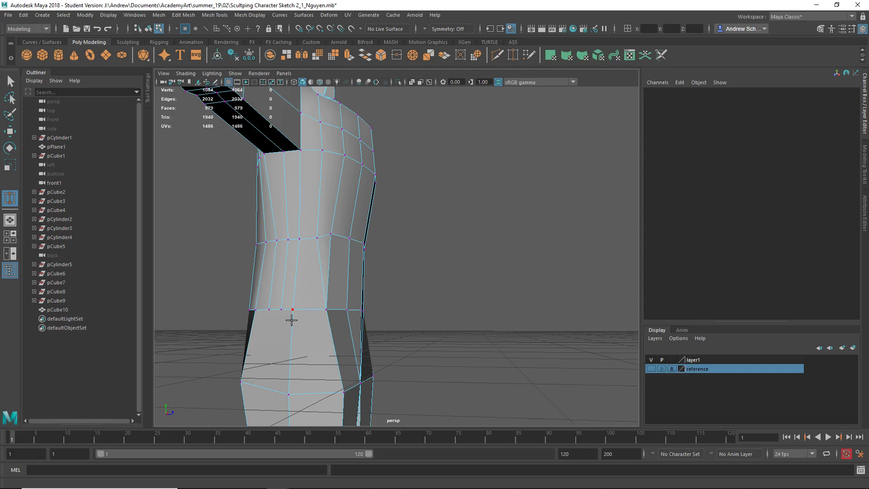
pyautogui.moveTo(280, 310); pyautogui.dragTo(271, 311)
pyautogui.moveTo(271, 353); pyautogui.dragTo(271, 352)
pyautogui.keyDown('alt'); pyautogui.moveTo(422, 337); pyautogui.dragTo(273, 338); pyautogui.keyUp('alt')
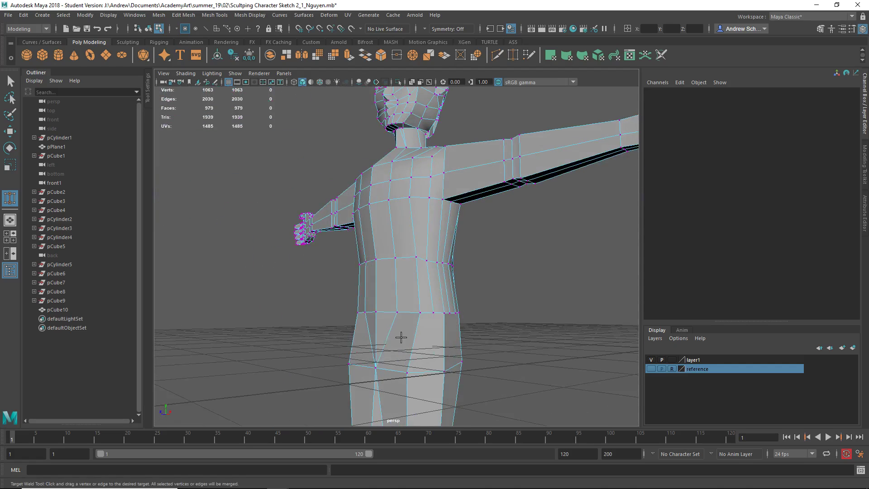
pyautogui.keyDown('alt'); pyautogui.moveTo(441, 337); pyautogui.dragTo(460, 335); pyautogui.keyUp('alt')
pyautogui.keyDown('alt'); pyautogui.moveTo(460, 335); pyautogui.dragTo(474, 347); pyautogui.keyUp('alt')
pyautogui.keyDown('alt'); pyautogui.moveTo(348, 348); pyautogui.dragTo(509, 336); pyautogui.keyUp('alt')
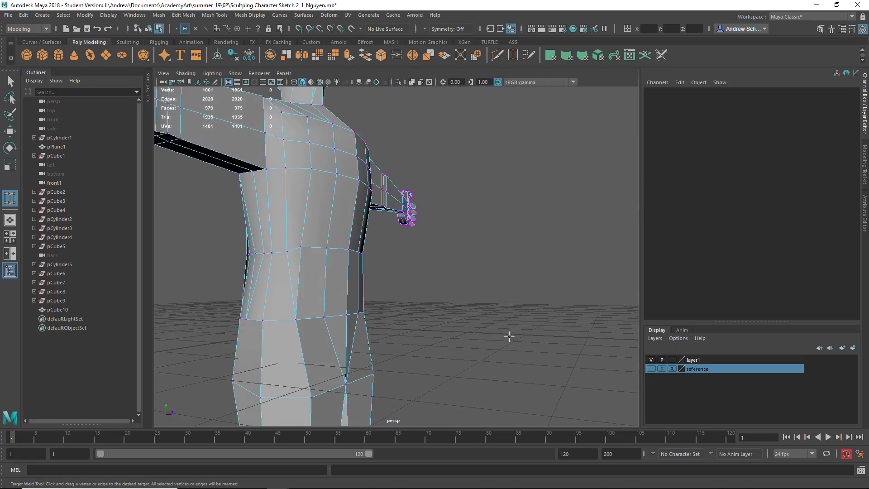
# - Tumble around the torso and frame the hips while adding new edges down from the waistline
pyautogui.keyDown('alt'); pyautogui.moveTo(436, 328); pyautogui.dragTo(351, 325); pyautogui.keyUp('alt')
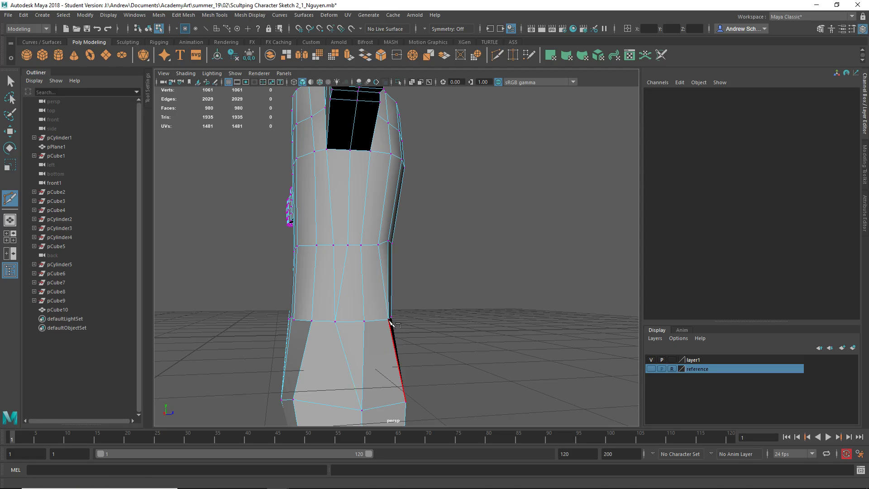
pyautogui.keyDown('alt'); pyautogui.moveTo(485, 337); pyautogui.dragTo(195, 349); pyautogui.keyUp('alt')
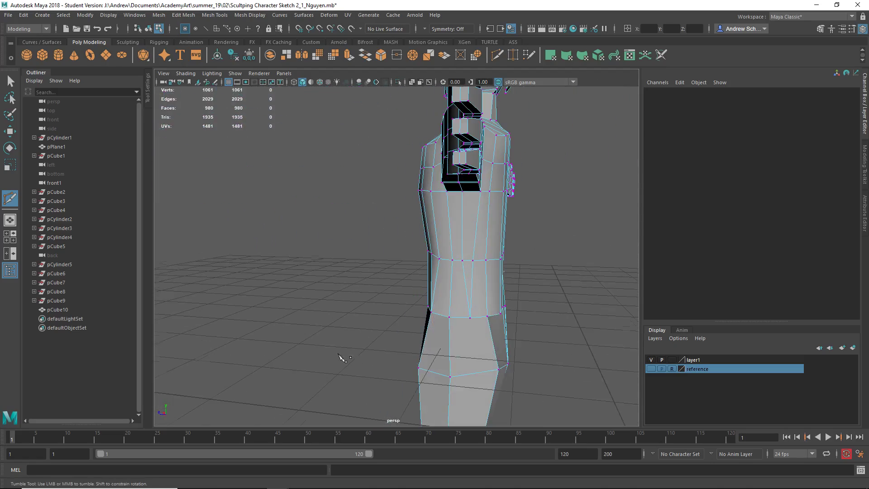
pyautogui.keyDown('alt'); pyautogui.moveTo(342, 358); pyautogui.dragTo(383, 356); pyautogui.keyUp('alt')
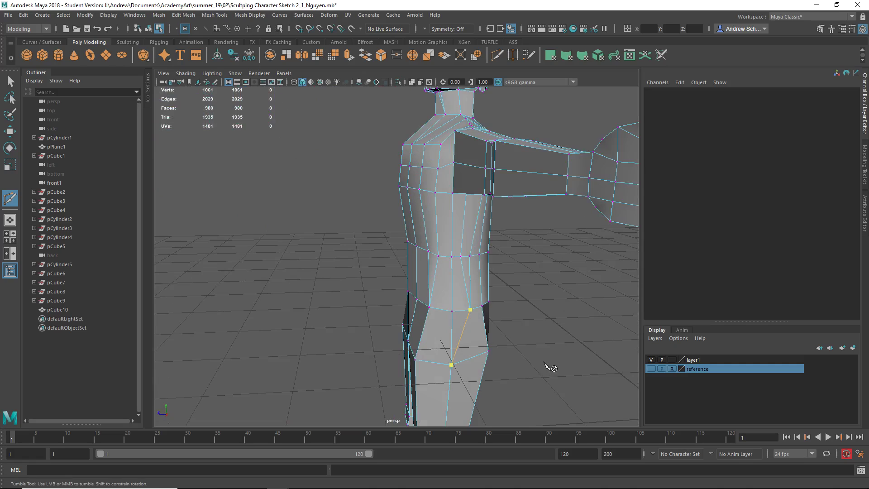
pyautogui.keyDown('alt'); pyautogui.moveTo(561, 350); pyautogui.dragTo(433, 356); pyautogui.keyUp('alt')
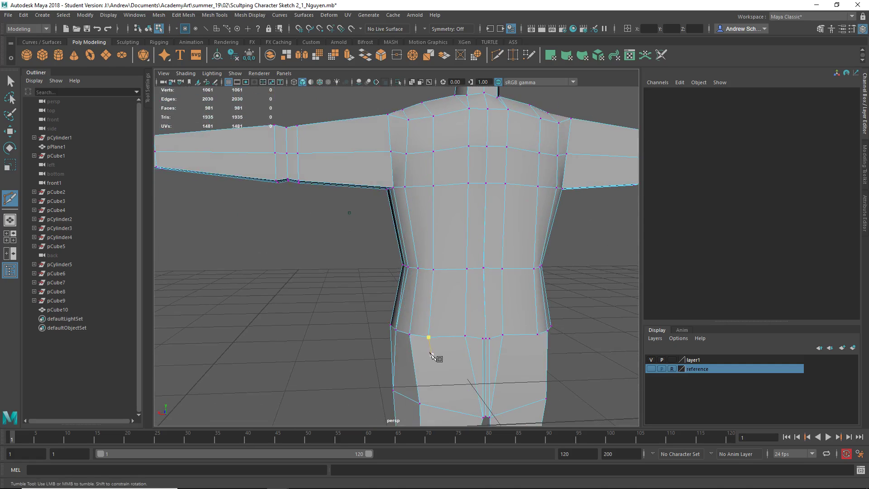
pyautogui.keyDown('alt'); pyautogui.moveTo(499, 377); pyautogui.dragTo(441, 307, button='middle'); pyautogui.keyUp('alt')
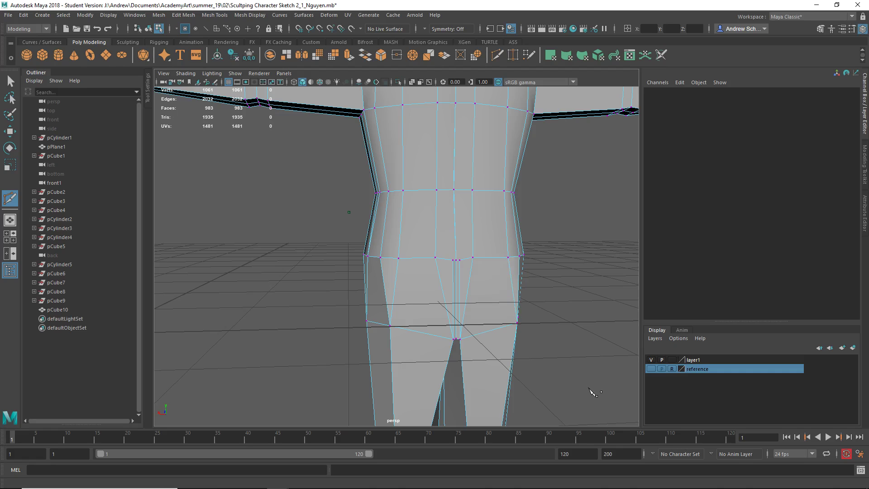
pyautogui.keyDown('alt'); pyautogui.moveTo(589, 388); pyautogui.dragTo(571, 392); pyautogui.keyUp('alt')
# - Target Weld the two vertices at the top of the crotch strip into one
pyautogui.keyDown('alt'); pyautogui.moveTo(571, 393); pyautogui.dragTo(659, 376, button='right'); pyautogui.keyUp('alt')
pyautogui.keyDown('alt'); pyautogui.moveTo(588, 385); pyautogui.dragTo(470, 285); pyautogui.keyUp('alt')
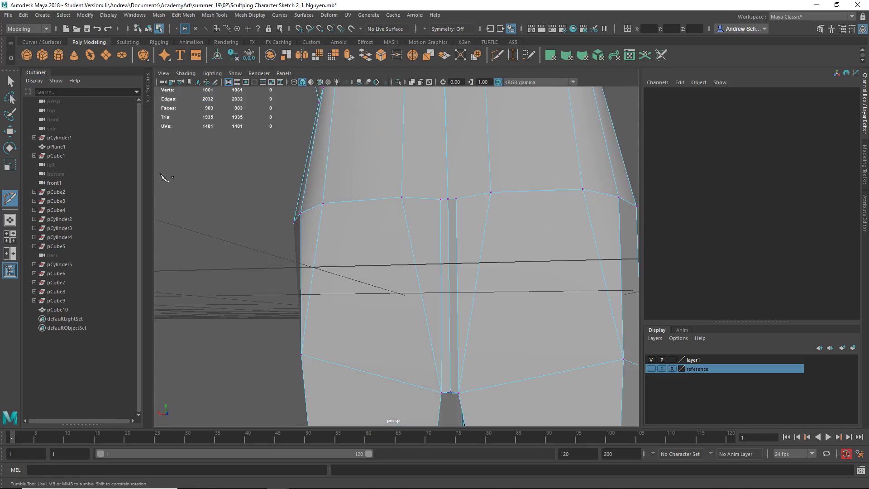
pyautogui.click(214, 15)
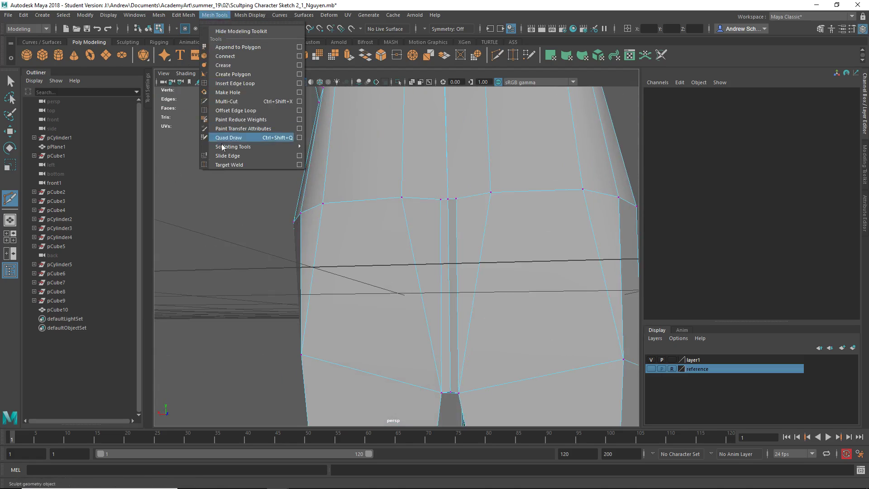
pyautogui.click(240, 164)
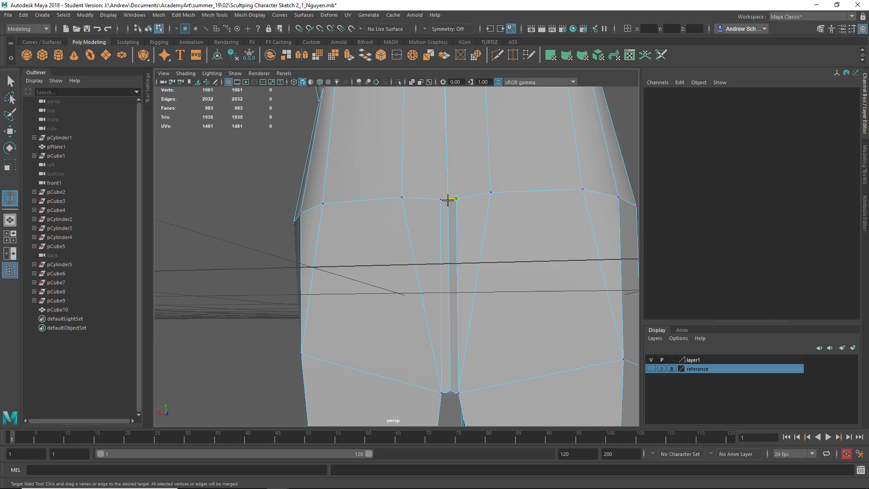
pyautogui.moveTo(444, 203); pyautogui.dragTo(441, 199)
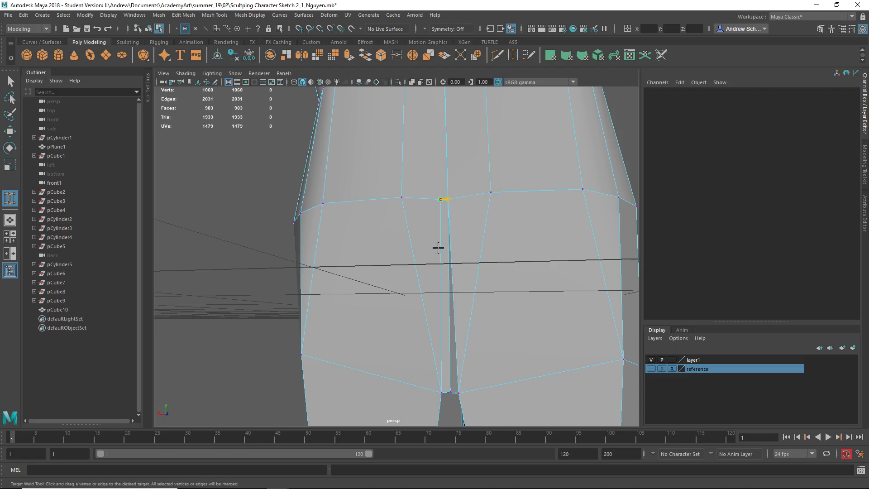
# - Preview the welded hips smoothed from several angles, then return to object mode
pyautogui.keyDown('alt'); pyautogui.moveTo(380, 287); pyautogui.dragTo(386, 281); pyautogui.keyUp('alt')
pyautogui.press('3')
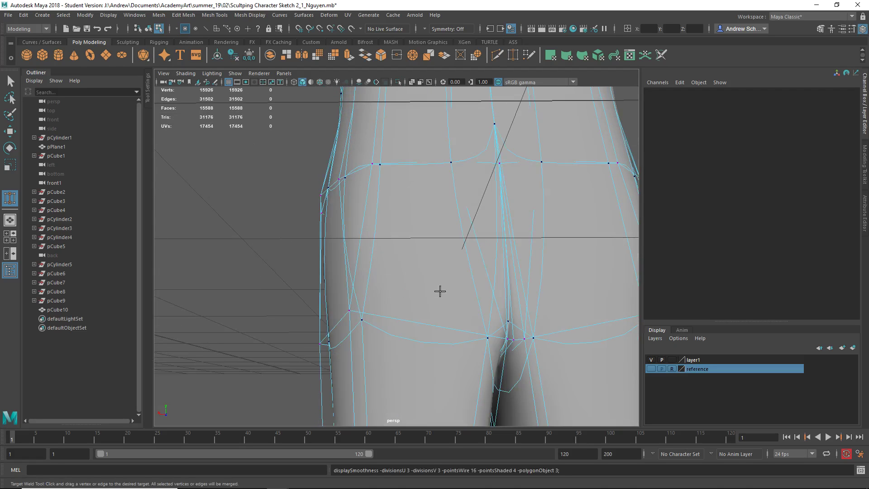
pyautogui.keyDown('alt'); pyautogui.moveTo(440, 291); pyautogui.dragTo(397, 290, button='right'); pyautogui.keyUp('alt')
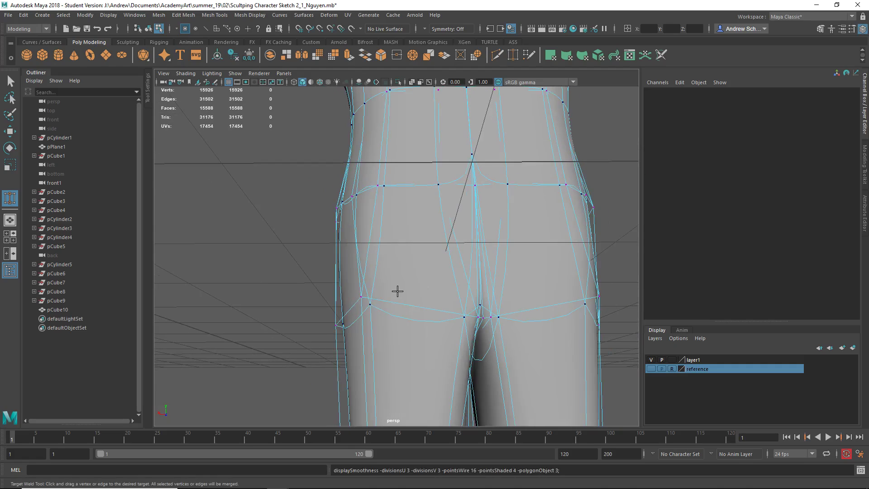
pyautogui.press('1')
pyautogui.keyDown('alt'); pyautogui.moveTo(397, 291); pyautogui.dragTo(566, 298); pyautogui.keyUp('alt')
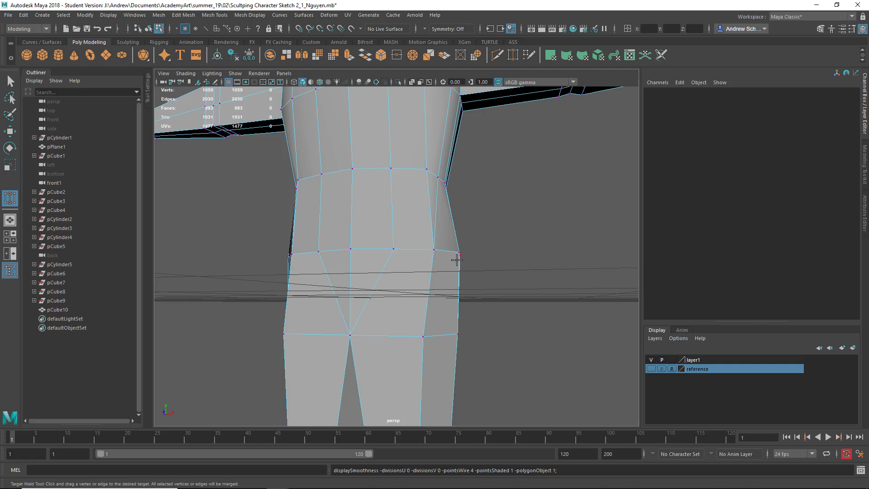
pyautogui.keyDown('alt'); pyautogui.moveTo(440, 287); pyautogui.dragTo(417, 281); pyautogui.keyUp('alt')
pyautogui.moveTo(414, 235); pyautogui.dragTo(466, 202, button='right')
pyautogui.press('3')
pyautogui.click(478, 212)
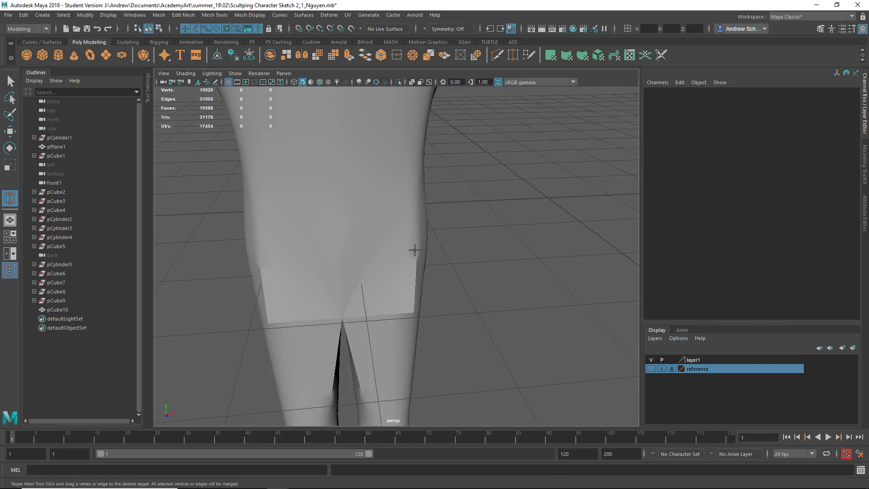
# - Compare the hips in smooth and cage views, then marquee-select the six hip-line vertices
pyautogui.press('q')
pyautogui.click(416, 250)
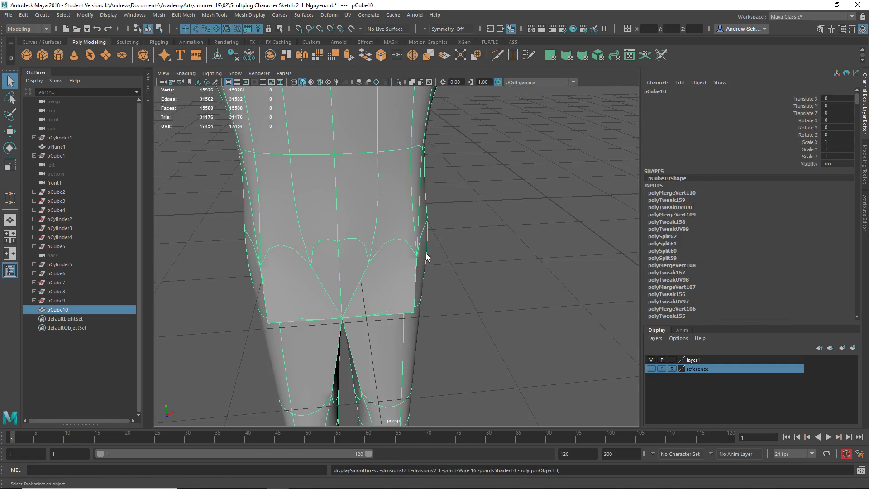
pyautogui.click(501, 285)
pyautogui.keyDown('alt'); pyautogui.moveTo(500, 285); pyautogui.dragTo(421, 283, button='right'); pyautogui.keyUp('alt')
pyautogui.keyDown('alt'); pyautogui.moveTo(421, 283); pyautogui.dragTo(446, 262); pyautogui.keyUp('alt')
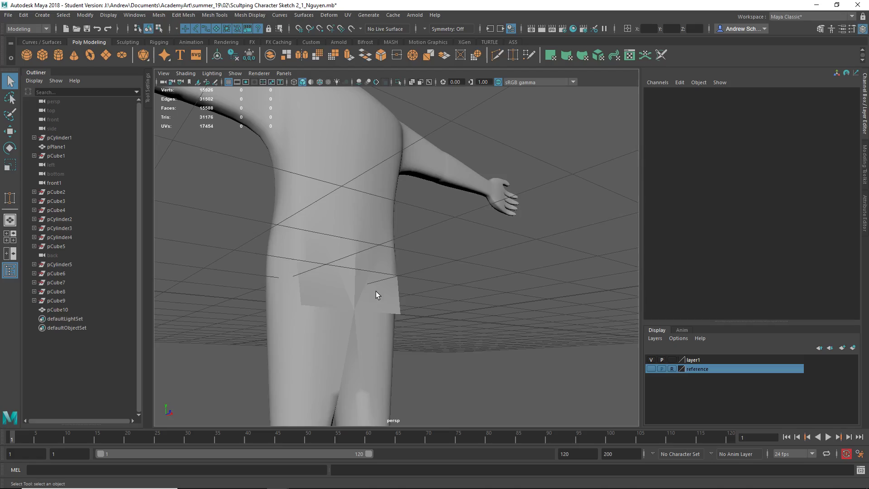
pyautogui.click(368, 295)
pyautogui.rightClick(339, 288)
pyautogui.press('1')
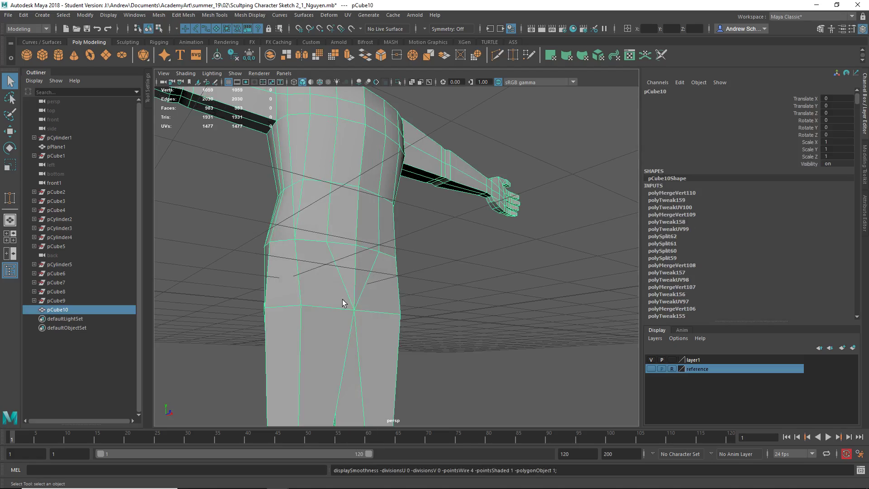
pyautogui.keyDown('alt'); pyautogui.moveTo(342, 302); pyautogui.dragTo(359, 307); pyautogui.keyUp('alt')
pyautogui.press('2')
pyautogui.press('1')
pyautogui.moveTo(315, 299); pyautogui.dragTo(273, 290, button='right')
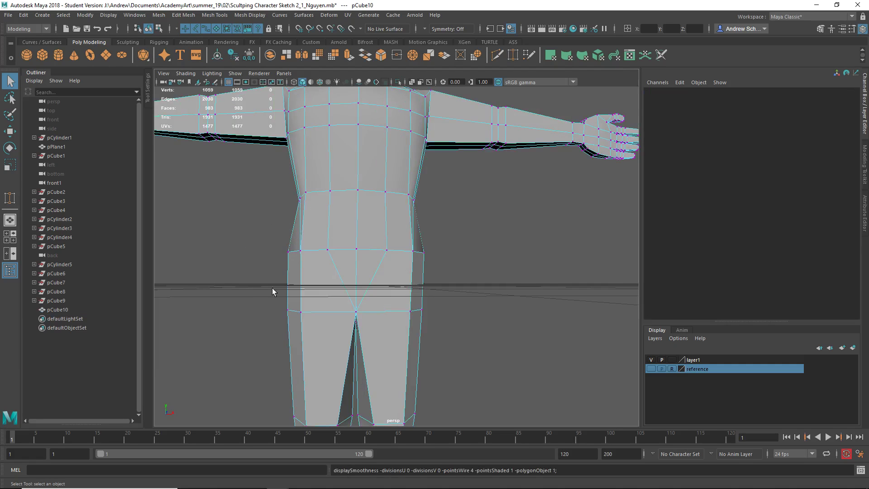
pyautogui.moveTo(238, 287); pyautogui.dragTo(485, 329)
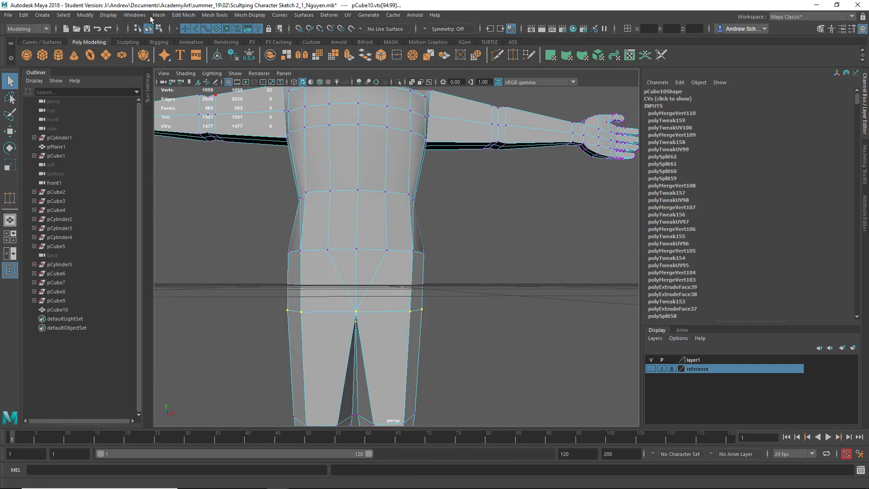
# - Merge the selected hip-line vertices and view the result in smooth preview
pyautogui.click(154, 16)
pyautogui.moveTo(187, 15)
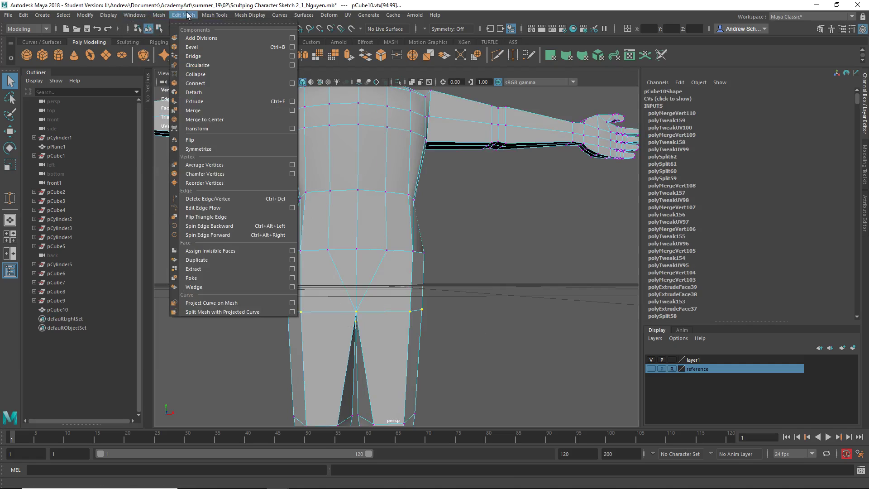
pyautogui.click(192, 110)
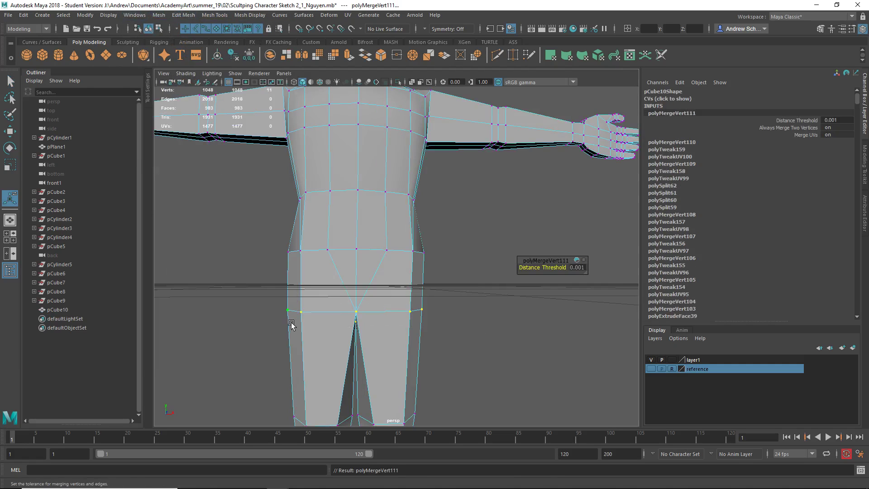
pyautogui.click(275, 311)
pyautogui.press('3')
pyautogui.moveTo(440, 378)
pyautogui.keyDown('alt'); pyautogui.mouseDown()
pyautogui.moveTo(604, 371)
pyautogui.moveTo(428, 374)
pyautogui.mouseUp(); pyautogui.keyUp('alt')
pyautogui.scroll(-5, 434, 390)
pyautogui.keyDown('alt'); pyautogui.moveTo(466, 396); pyautogui.dragTo(454, 292, button='middle'); pyautogui.keyUp('alt')
# - Merge the vertices across both knees and check the side view smoothed
pyautogui.moveTo(369, 293); pyautogui.dragTo(471, 306)
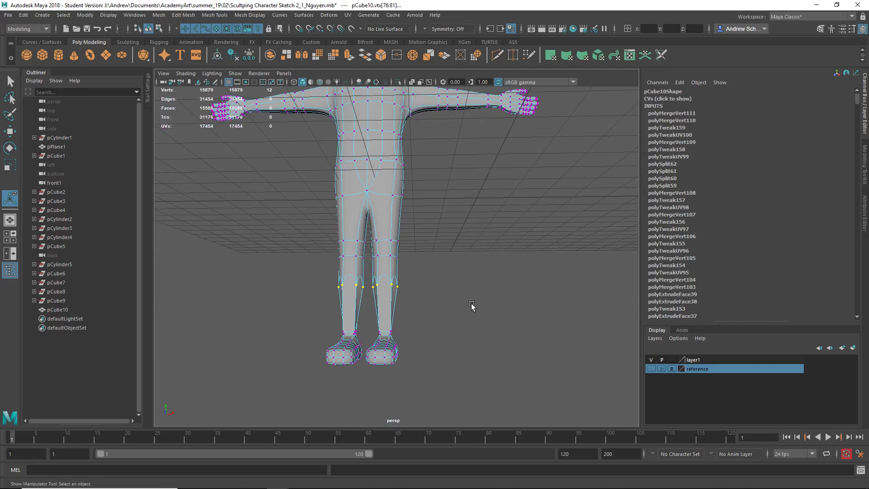
pyautogui.click(158, 15)
pyautogui.moveTo(183, 15)
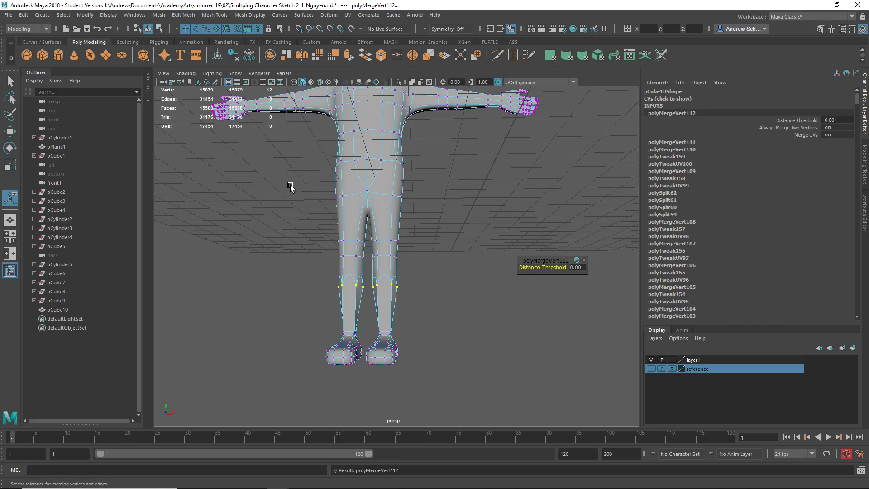
pyautogui.click(284, 263)
pyautogui.keyDown('alt'); pyautogui.moveTo(334, 295); pyautogui.dragTo(305, 304); pyautogui.keyUp('alt')
pyautogui.press('3')
pyautogui.press('1')
# - Try moving two ankle vertices, then undo both moves
pyautogui.click(288, 335)
pyautogui.press('w')
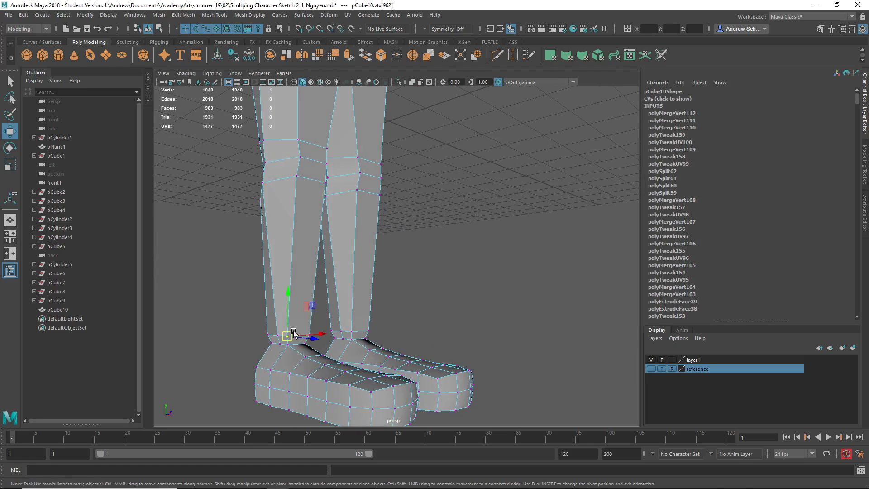
pyautogui.hotkey('ctrl', 'z')
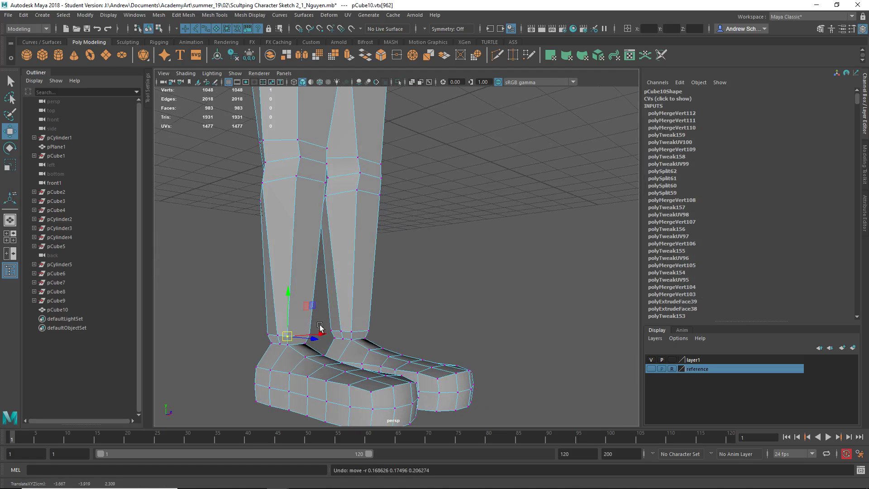
pyautogui.click(278, 336)
pyautogui.moveTo(277, 336); pyautogui.dragTo(278, 313)
pyautogui.hotkey('ctrl', 'z')
# - Select every vertex of the character and merge all coincident vertices
pyautogui.moveTo(202, 281); pyautogui.dragTo(516, 425)
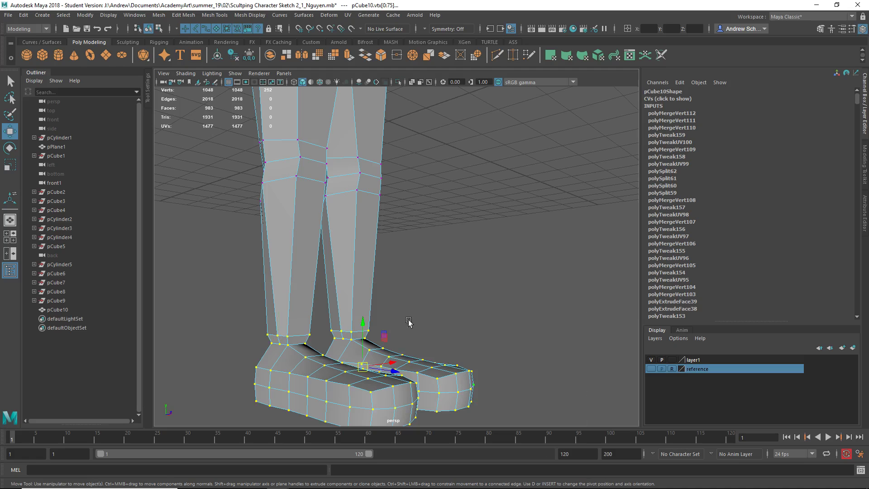
pyautogui.scroll(-10, 298, 204)
pyautogui.moveTo(326, 151); pyautogui.dragTo(460, 302)
pyautogui.scroll(6, 281, 220)
pyautogui.keyDown('alt'); pyautogui.moveTo(271, 175); pyautogui.dragTo(280, 265, button='middle'); pyautogui.keyUp('alt')
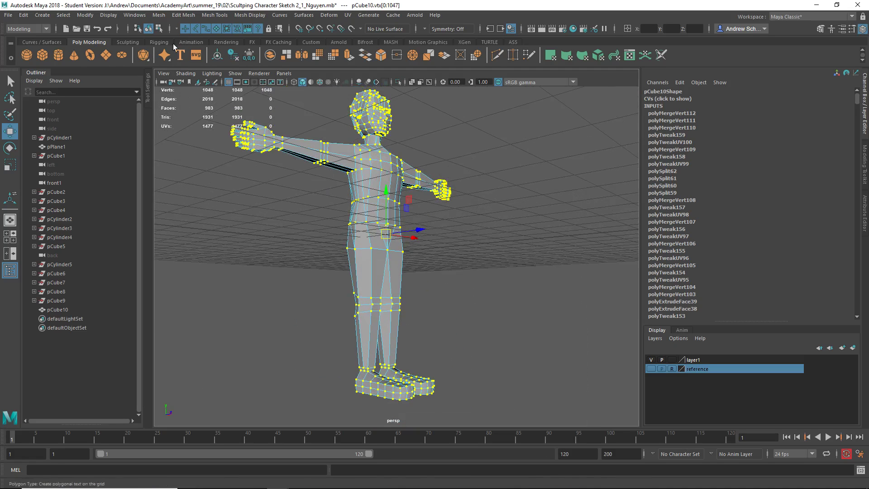
pyautogui.click(176, 16)
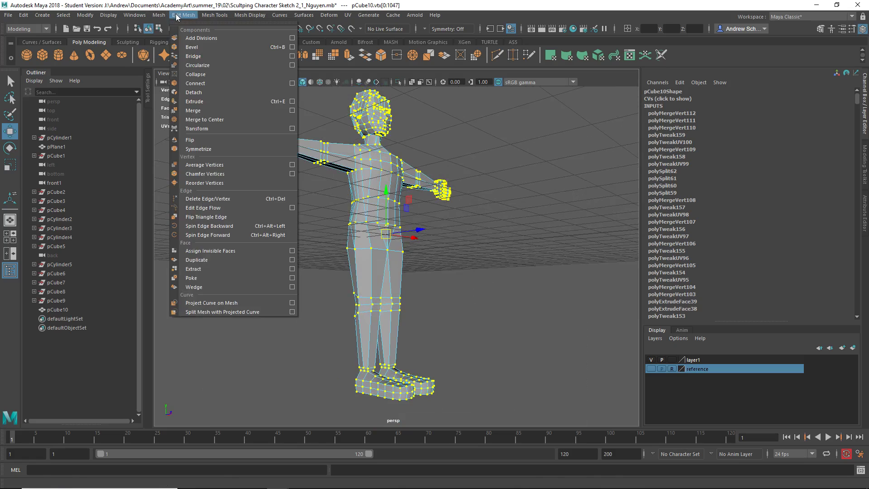
pyautogui.click(206, 112)
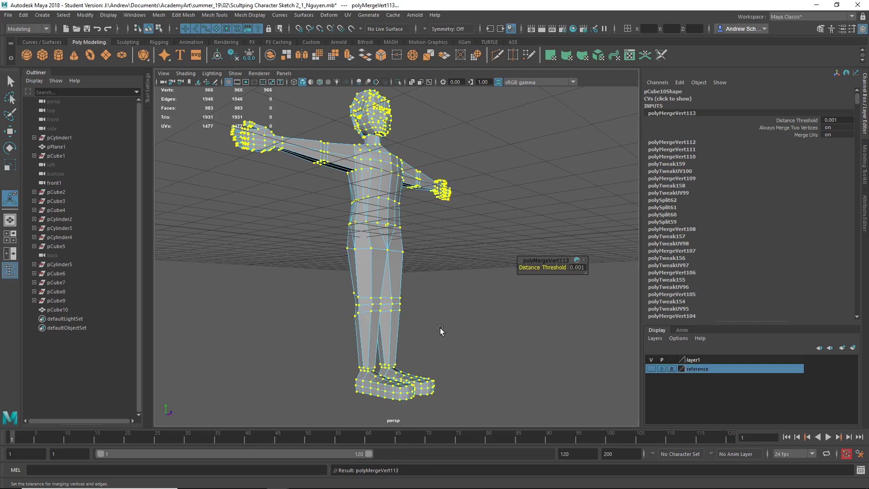
# - Clear the vertex selection and return to object mode with nothing selected
pyautogui.click(395, 287)
pyautogui.moveTo(395, 229); pyautogui.dragTo(440, 218, button='right')
pyautogui.press('q')
pyautogui.click(474, 323)
# - Orbit and zoom around the smoothed character, inspecting the feet and upper body
pyautogui.keyDown('alt'); pyautogui.moveTo(474, 323); pyautogui.dragTo(455, 318); pyautogui.keyUp('alt')
pyautogui.click(385, 322)
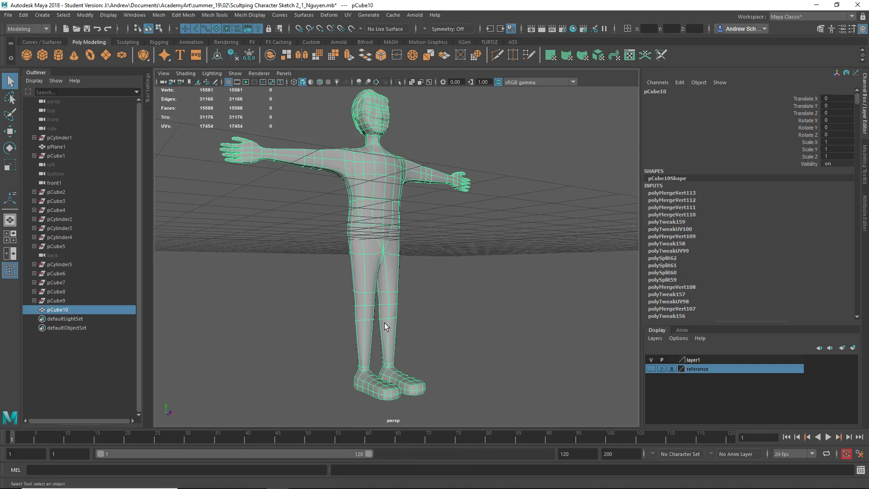
pyautogui.keyDown('alt'); pyautogui.moveTo(431, 361); pyautogui.dragTo(379, 294); pyautogui.keyUp('alt')
pyautogui.keyDown('alt'); pyautogui.moveTo(325, 261); pyautogui.dragTo(412, 329, button='right'); pyautogui.keyUp('alt')
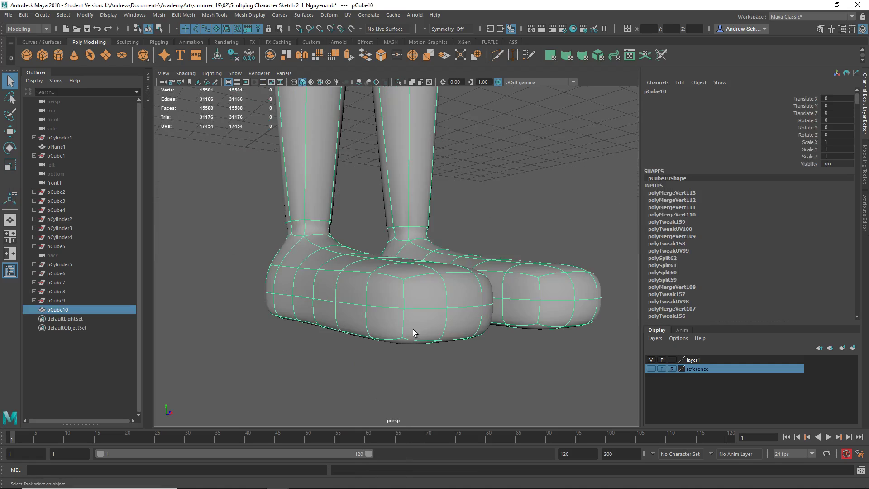
pyautogui.keyDown('alt'); pyautogui.moveTo(412, 330); pyautogui.dragTo(374, 316); pyautogui.keyUp('alt')
pyautogui.keyDown('alt'); pyautogui.moveTo(457, 275); pyautogui.dragTo(252, 258, button='right'); pyautogui.keyUp('alt')
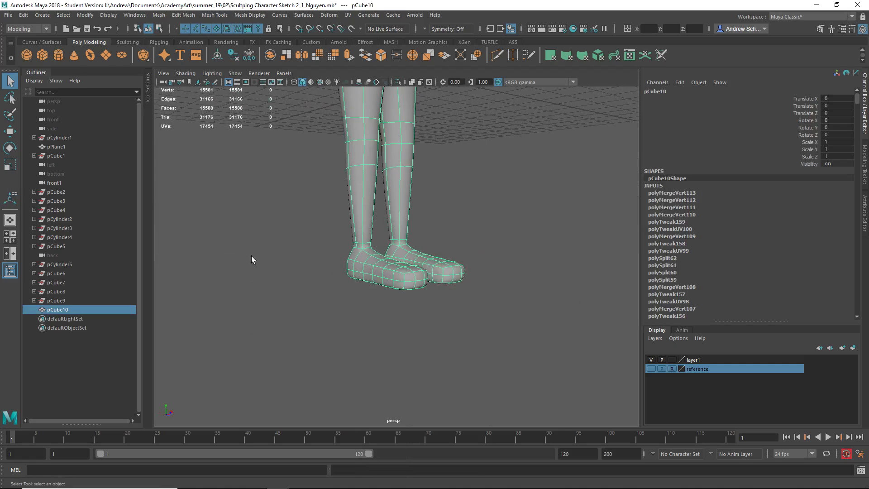
pyautogui.keyDown('alt'); pyautogui.moveTo(338, 249); pyautogui.dragTo(323, 382, button='middle'); pyautogui.keyUp('alt')
pyautogui.keyDown('alt'); pyautogui.moveTo(392, 248); pyautogui.dragTo(388, 422, button='middle'); pyautogui.keyUp('alt')
# - Deselect the character and bring up Save Scene As set to Maya ASCII
pyautogui.keyDown('alt'); pyautogui.moveTo(457, 297); pyautogui.dragTo(299, 180, button='right'); pyautogui.keyUp('alt')
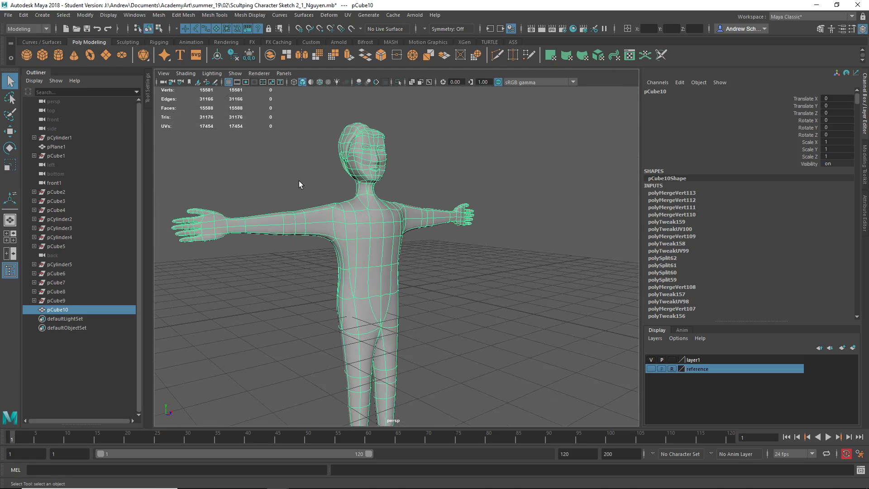
pyautogui.click(298, 180)
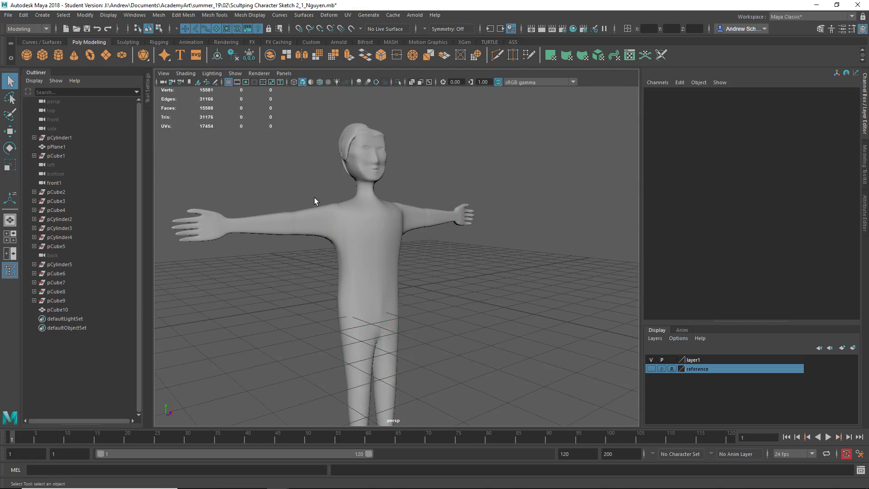
pyautogui.click(9, 15)
pyautogui.click(36, 63)
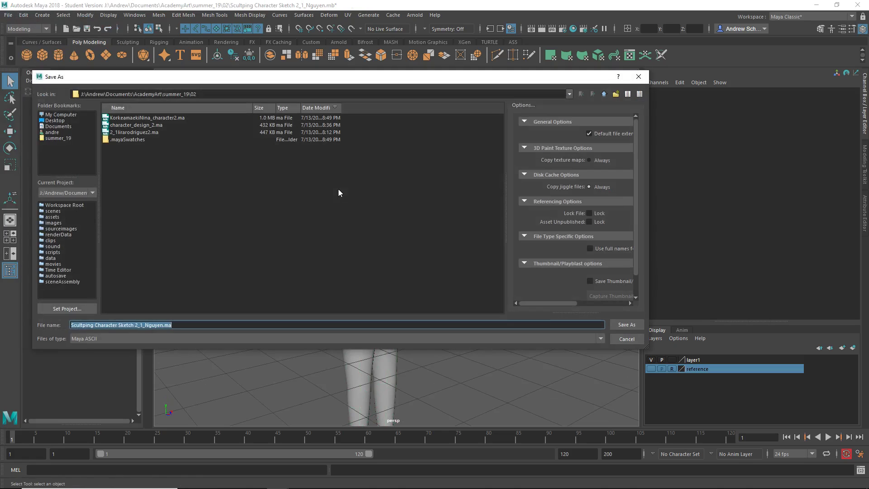